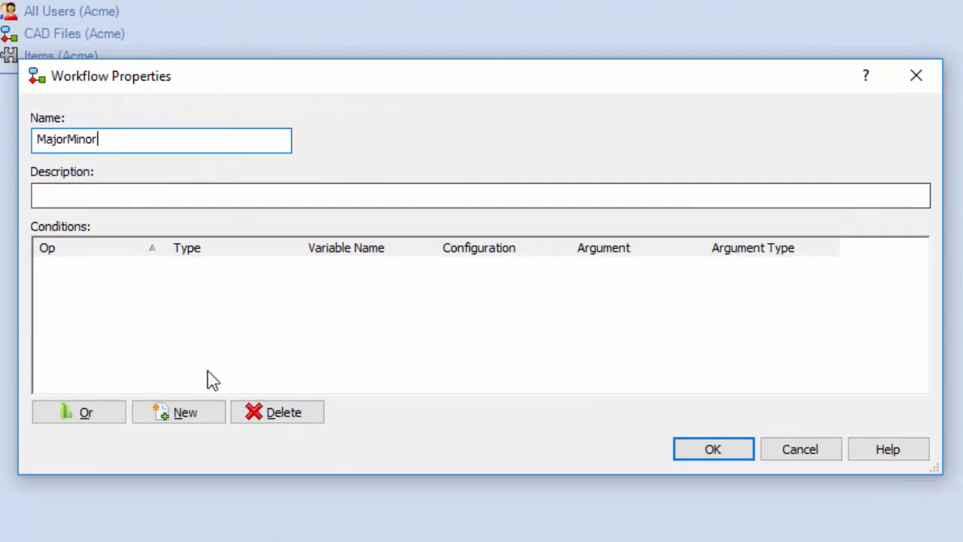
# Add a Filepath condition with the argument %\MajorMinor\% to the MajorMinor workflow and accept its properties.
pyautogui.click(193, 418)
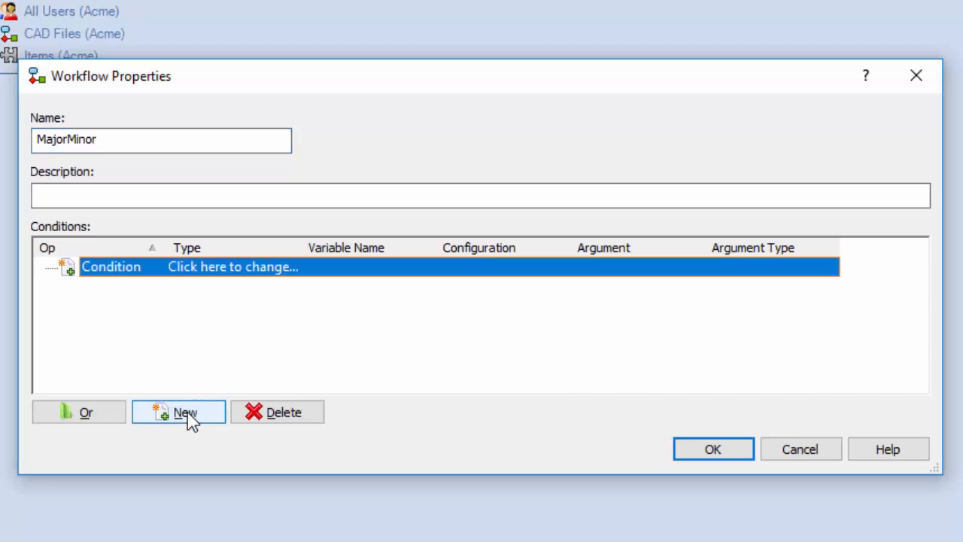
pyautogui.click(229, 269)
pyautogui.click(292, 270)
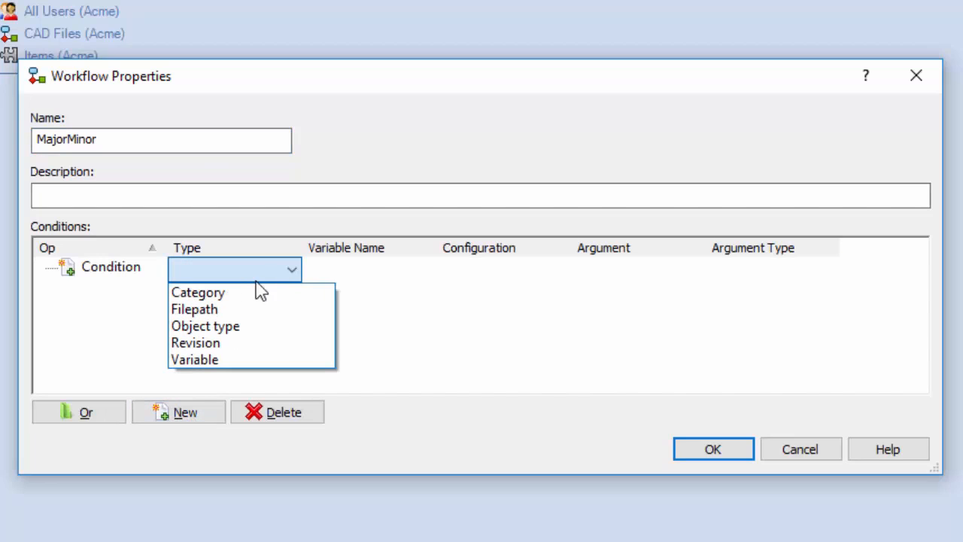
pyautogui.click(218, 310)
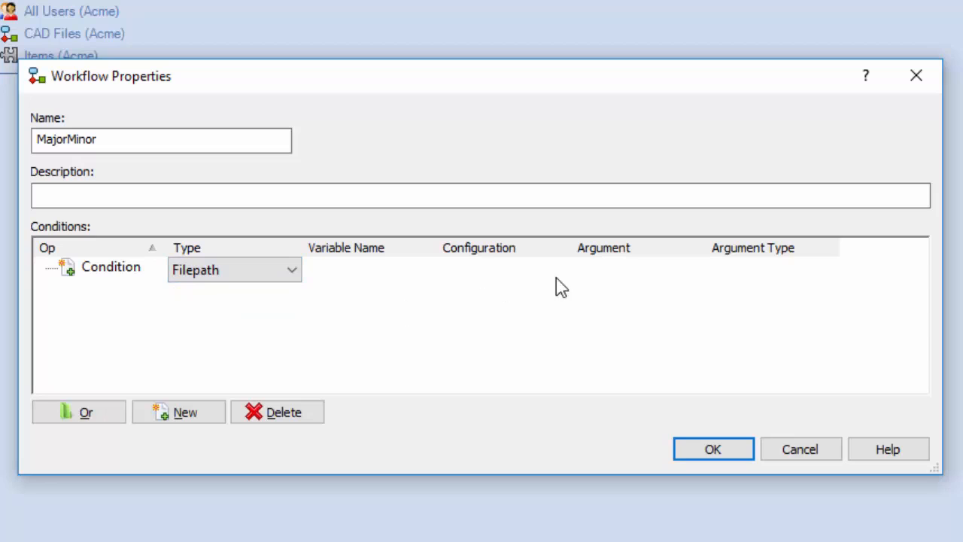
pyautogui.click(598, 268)
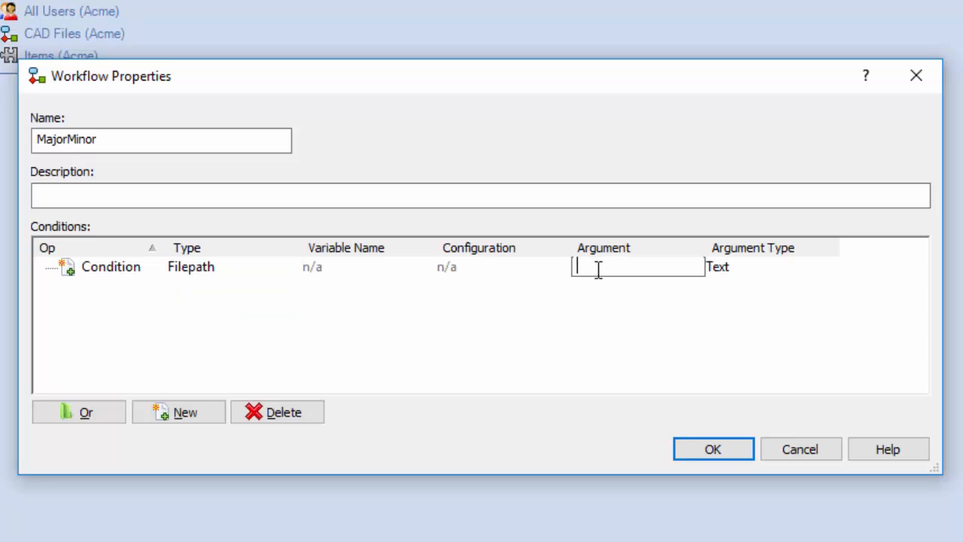
pyautogui.write('%\\MajorMinor\\')
pyautogui.write('%')
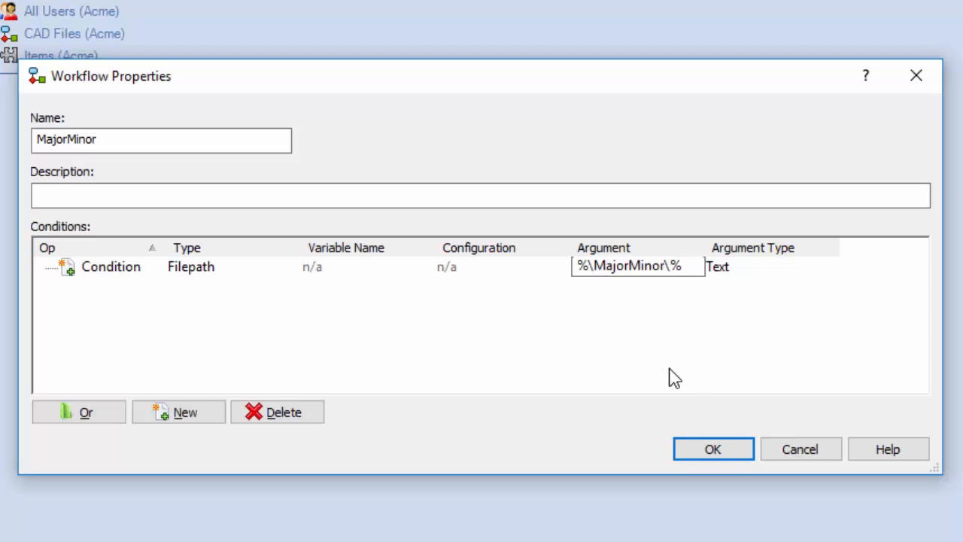
pyautogui.click(713, 450)
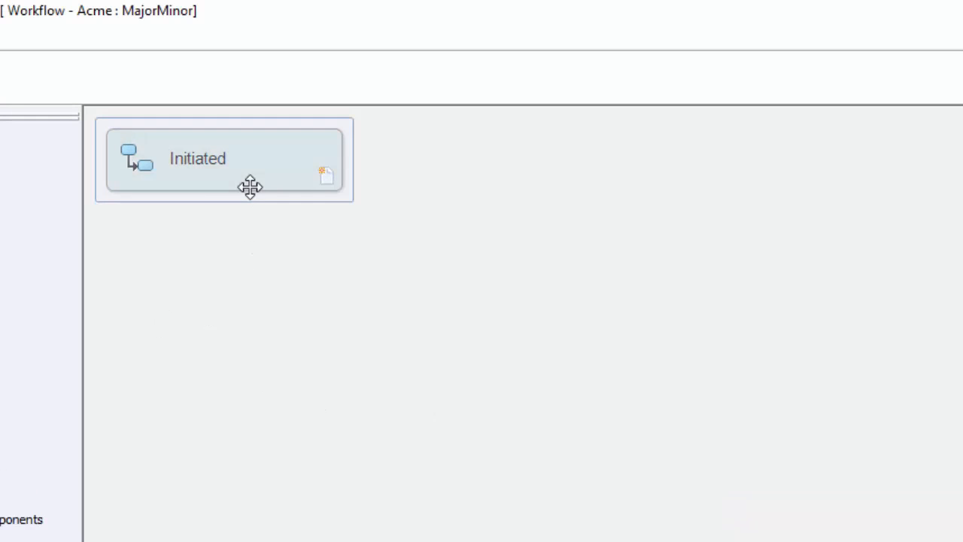
# Move the Initiated state toward the upper middle of the workflow, rename it WorkInProgress and check the Admin permissions.
pyautogui.moveTo(249, 188); pyautogui.dragTo(596, 235)
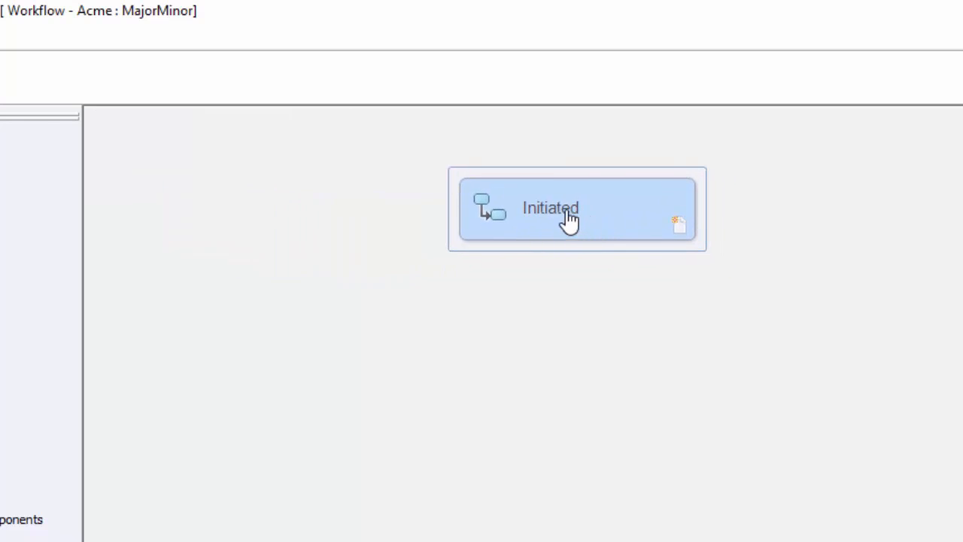
pyautogui.doubleClick(569, 218)
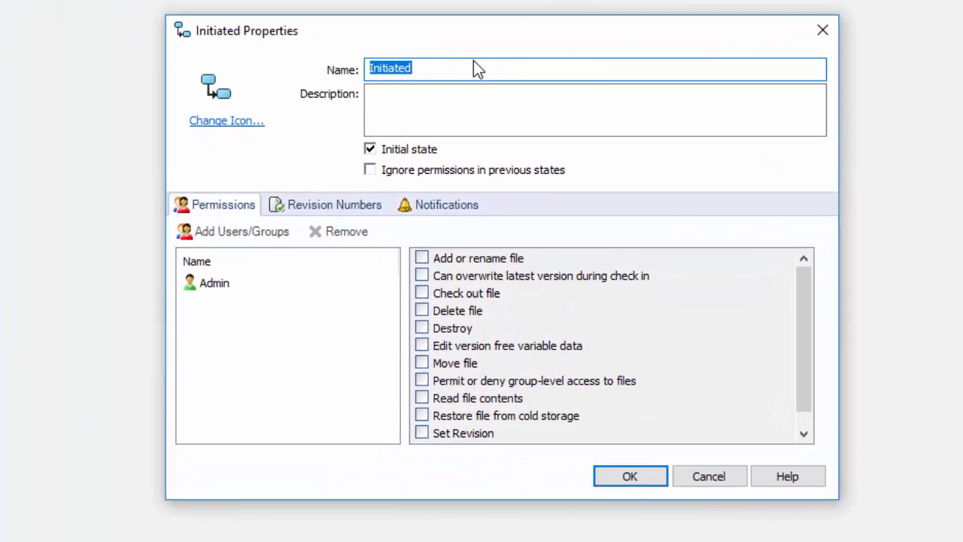
pyautogui.write('WorkInProgress')
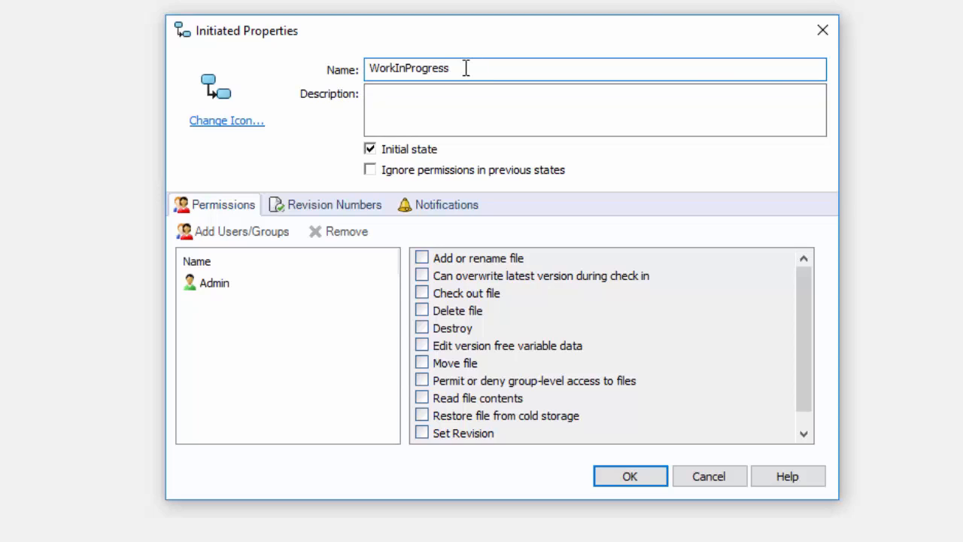
pyautogui.click(214, 283)
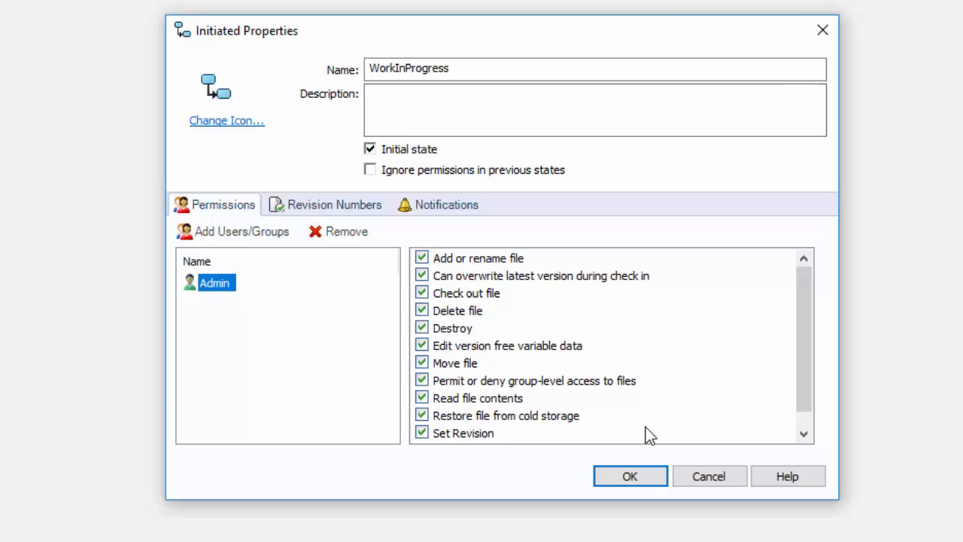
pyautogui.click(632, 476)
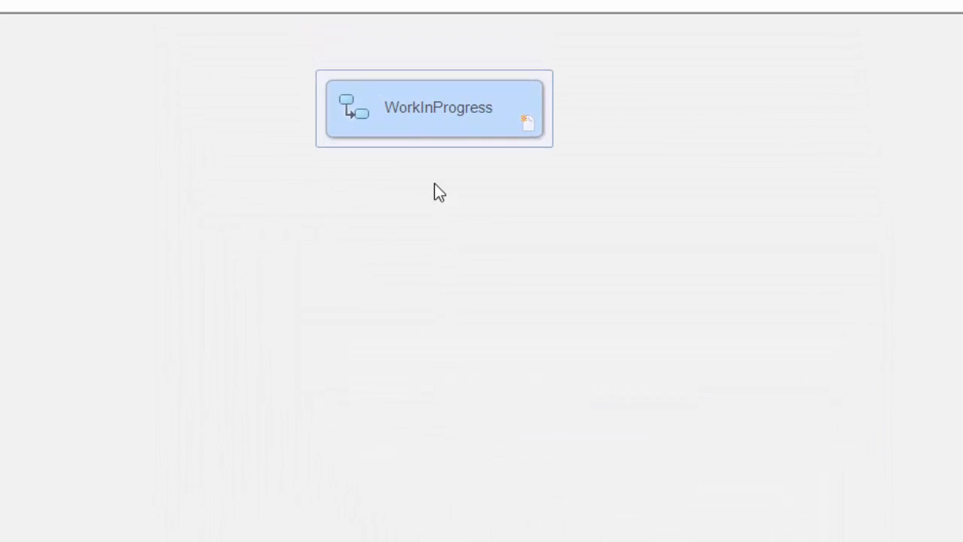
# Start a new workflow state below WorkInProgress and name it Released.
pyautogui.rightClick(465, 428)
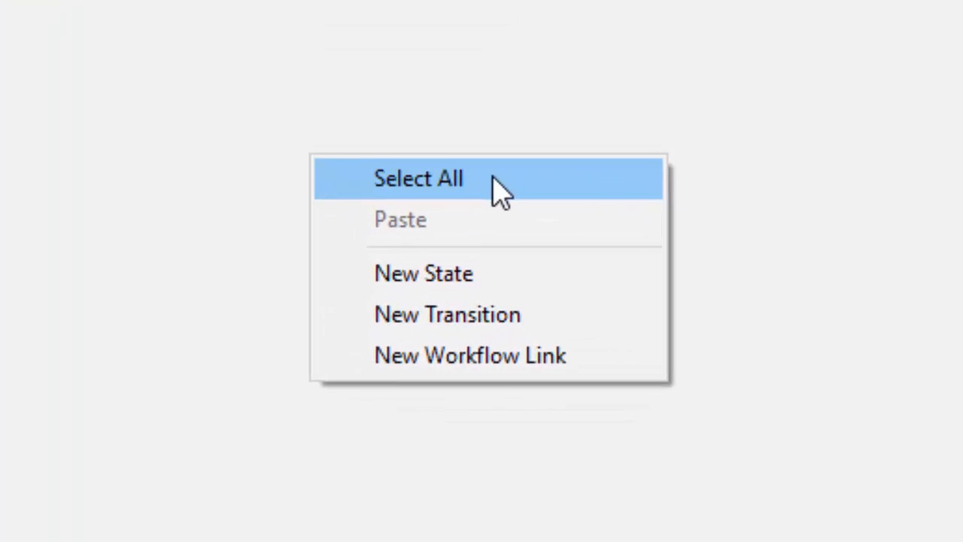
pyautogui.click(451, 271)
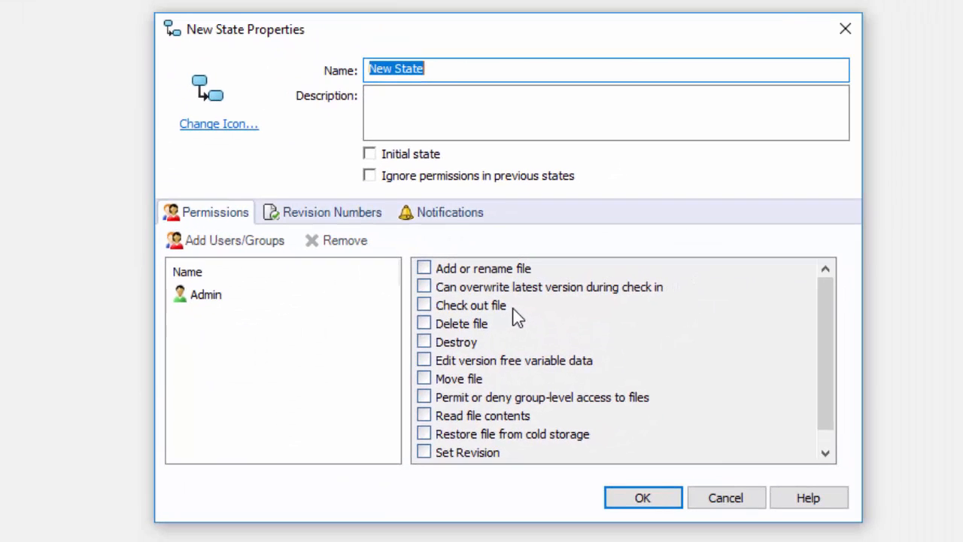
pyautogui.write('Released')
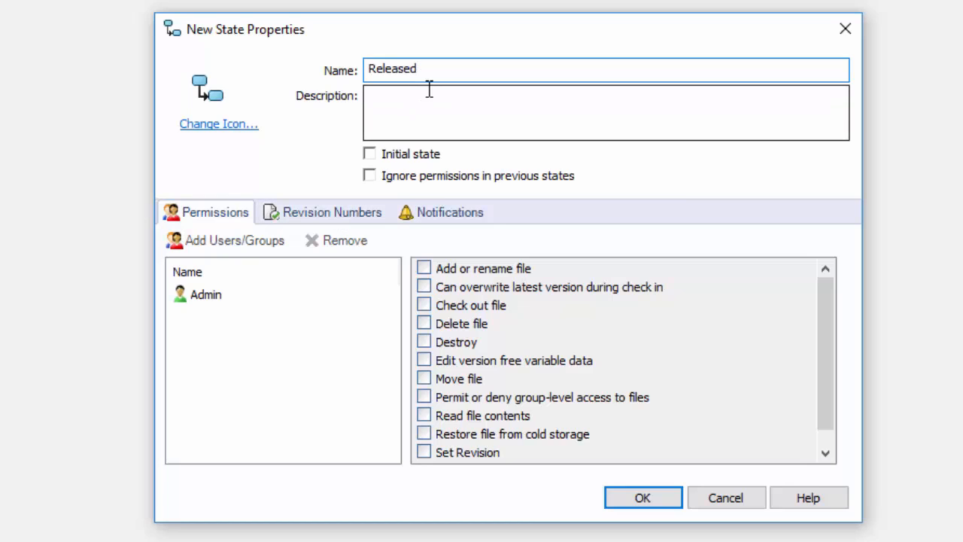
# Assign the MajorMinor revision number to the Released state and set its revision variable to Revision.
pyautogui.click(352, 217)
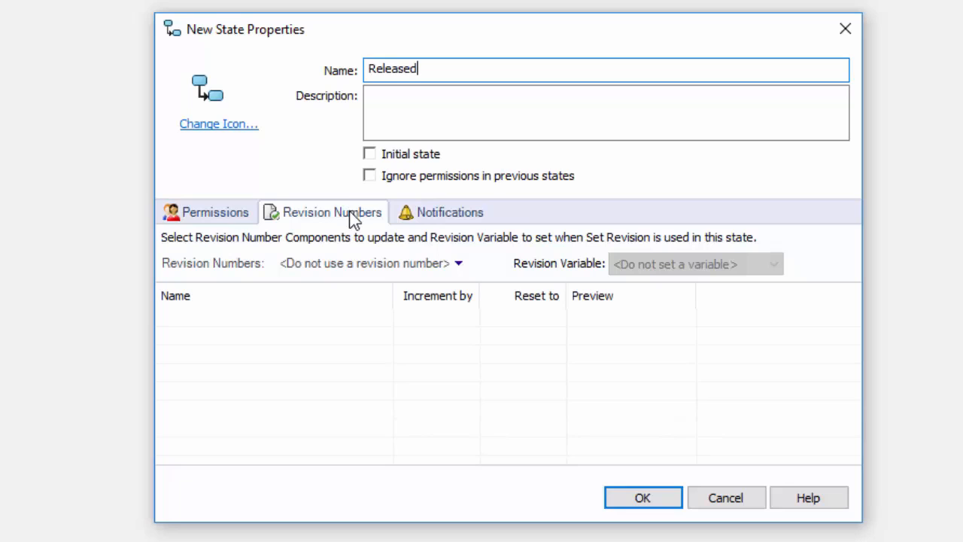
pyautogui.click(364, 269)
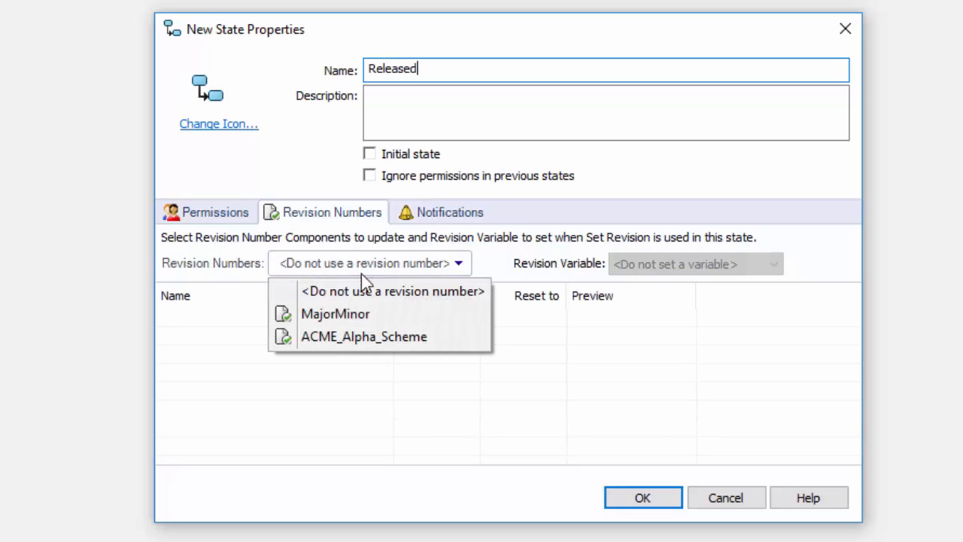
pyautogui.click(353, 314)
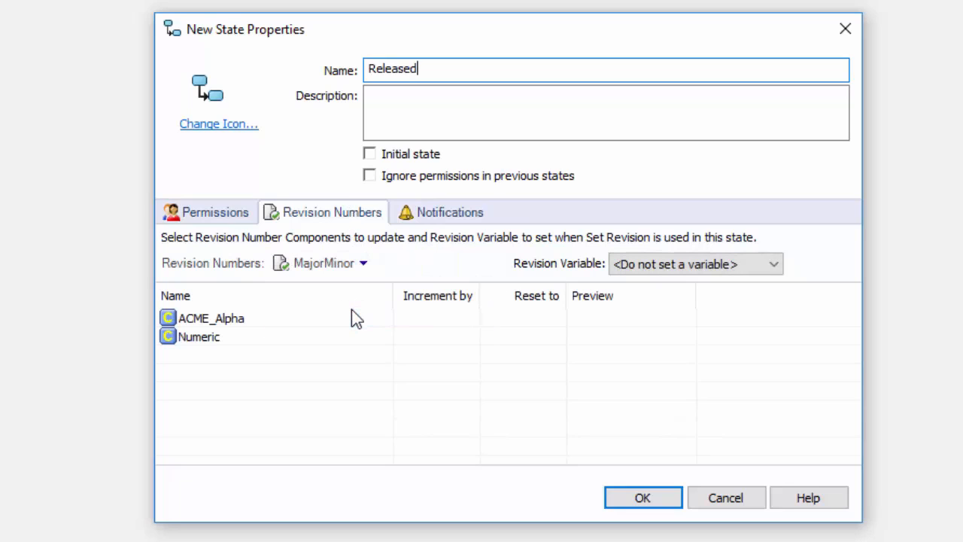
pyautogui.click(697, 275)
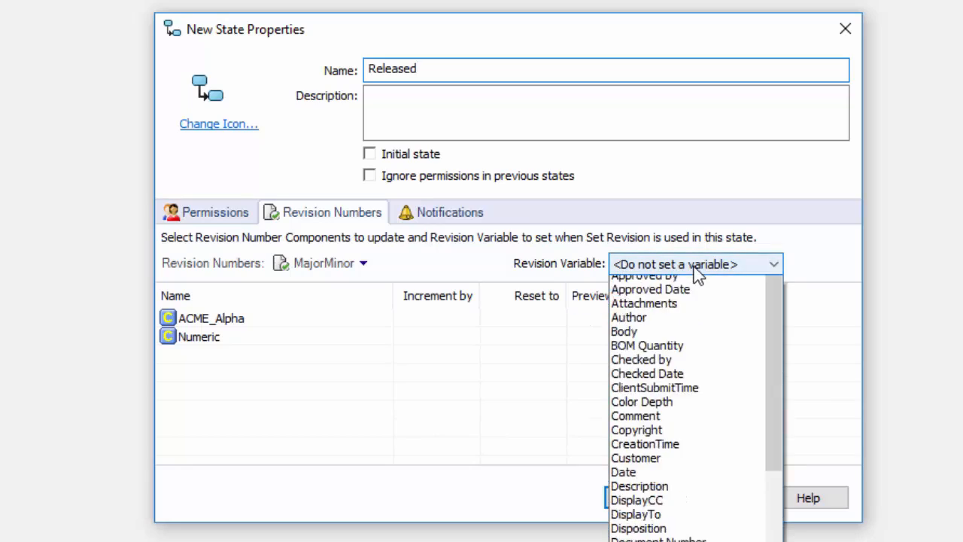
pyautogui.moveTo(697, 301); pyautogui.dragTo(699, 471)
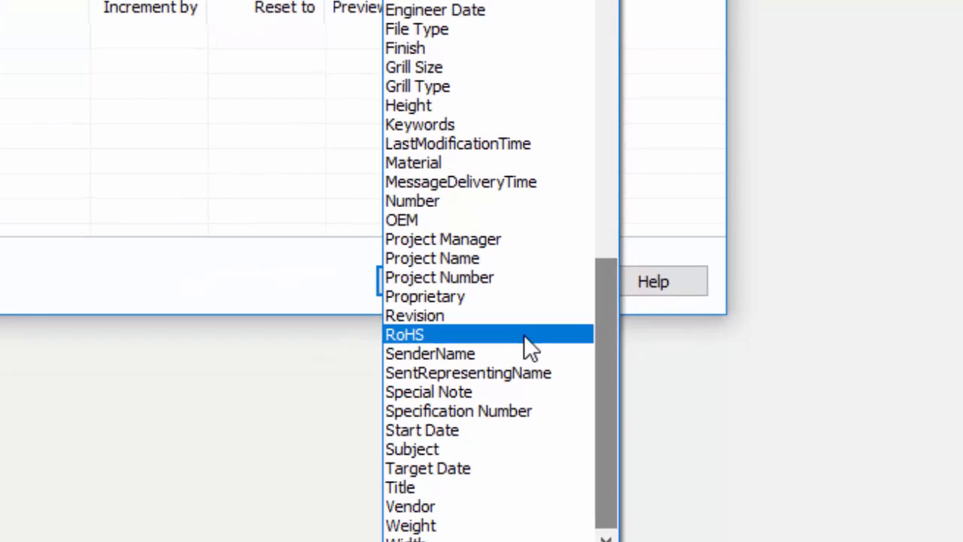
pyautogui.click(456, 317)
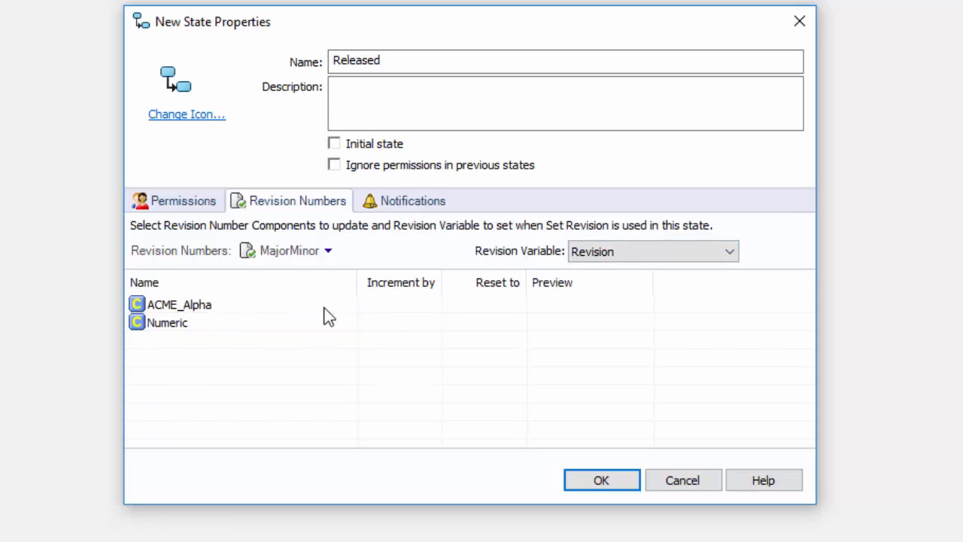
# Set ACME_Alpha to increment by 1 and Numeric to reset to 1, then accept the Released state.
pyautogui.click(432, 304)
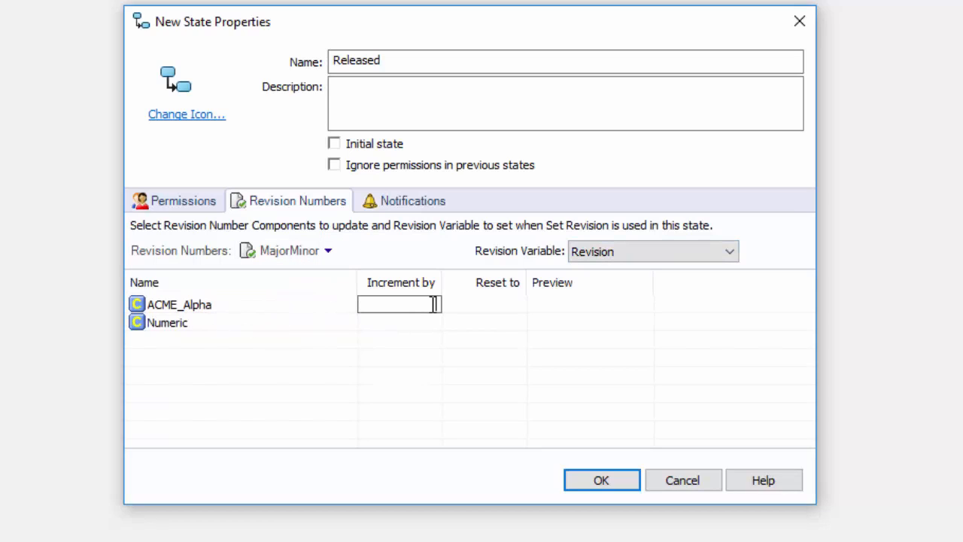
pyautogui.write('1')
pyautogui.click(505, 324)
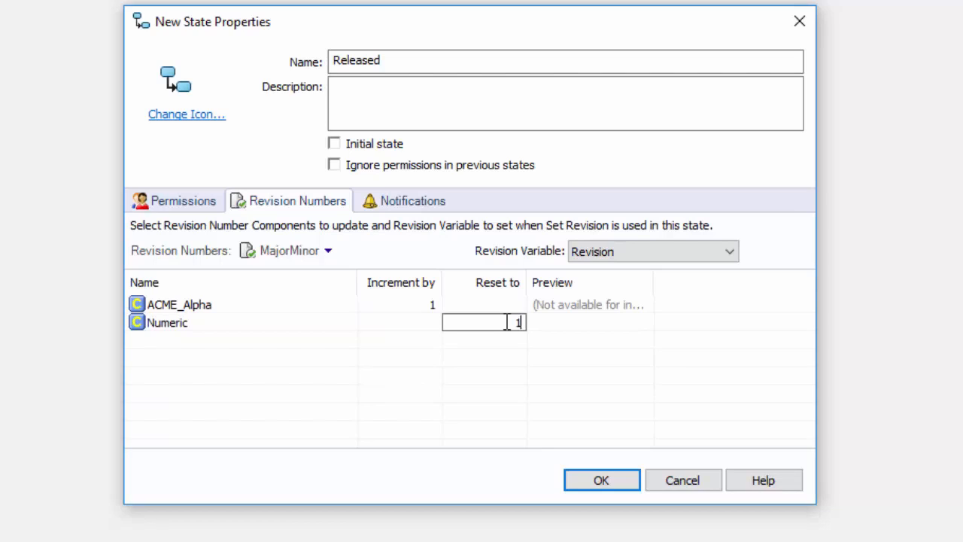
pyautogui.write('1')
pyautogui.press('Return')
pyautogui.click(602, 482)
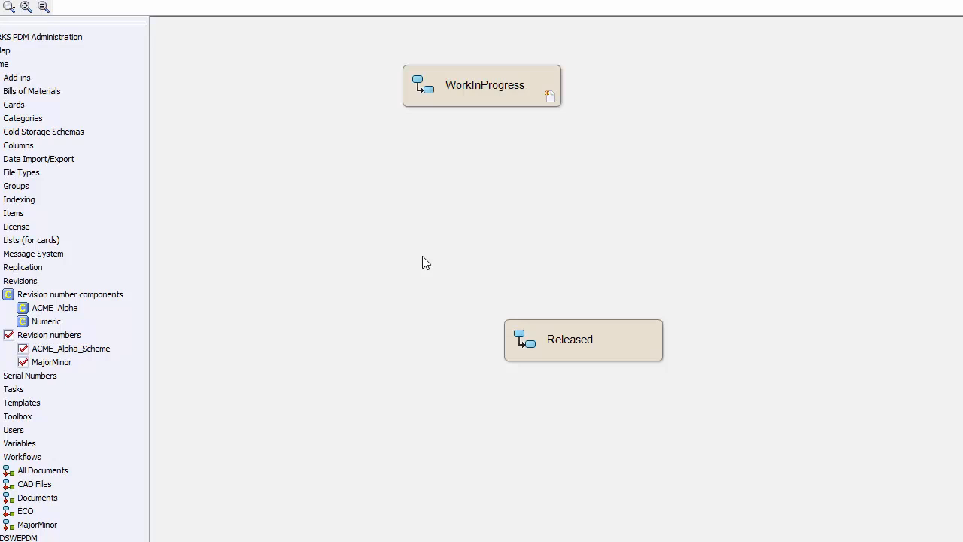
# Add a new state named Awaiting Approval between WorkInProgress and Released.
pyautogui.rightClick(374, 216)
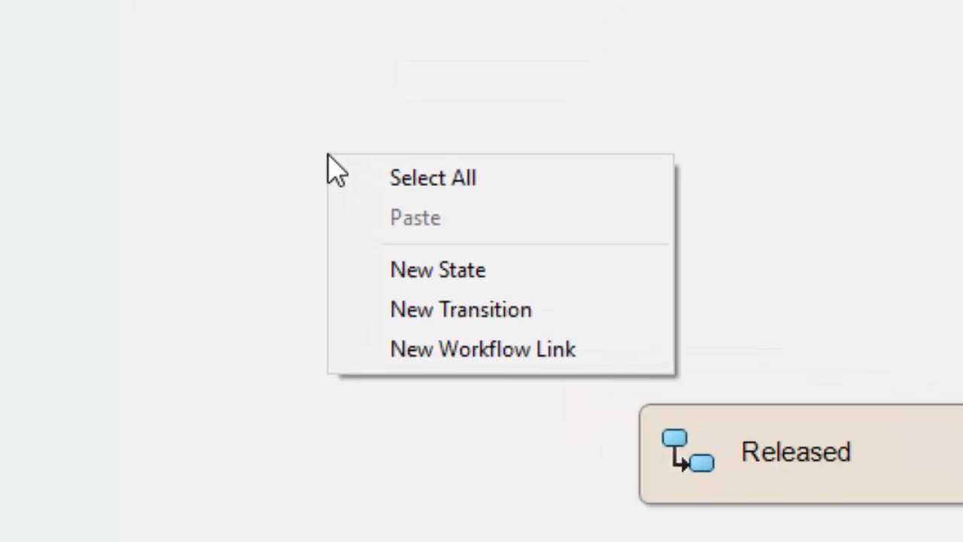
pyautogui.click(395, 269)
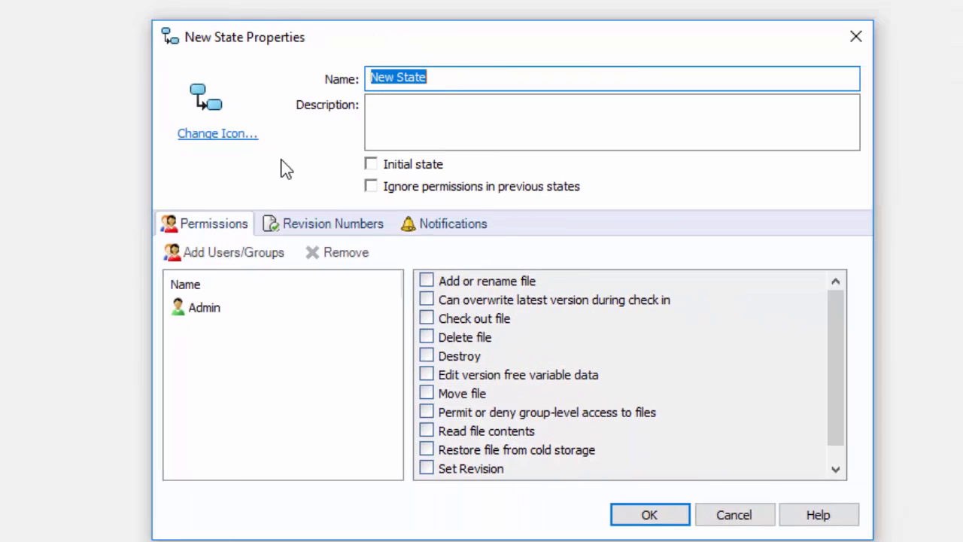
pyautogui.write('Awaiting ')
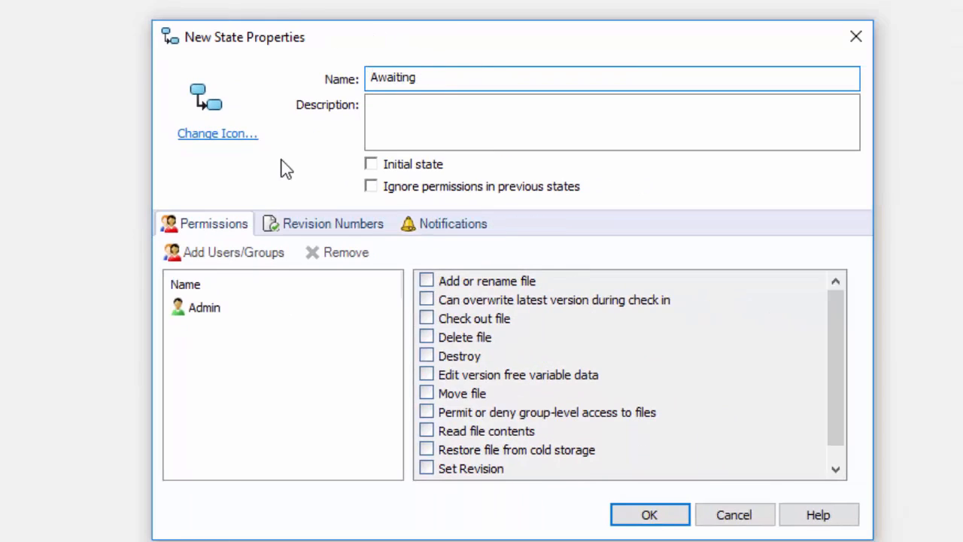
pyautogui.write('Approval')
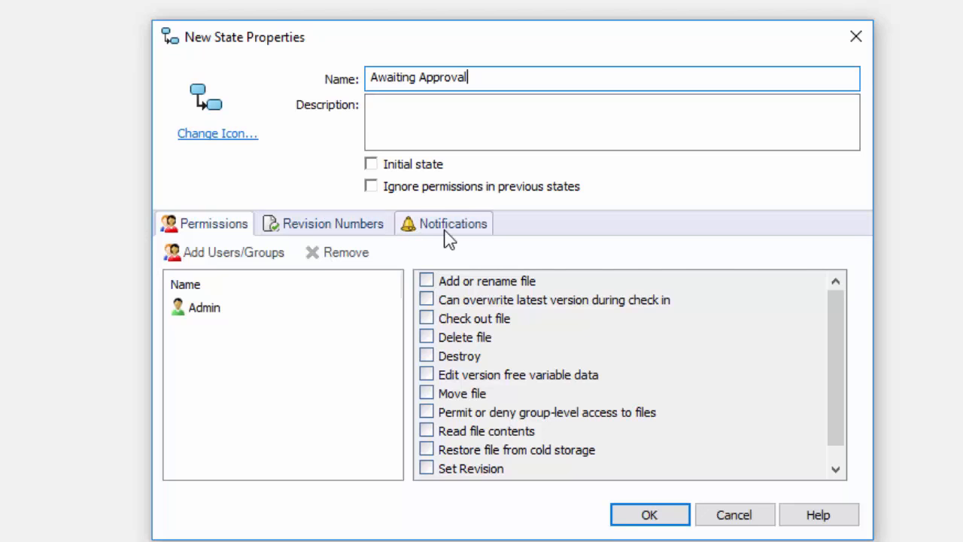
pyautogui.click(645, 513)
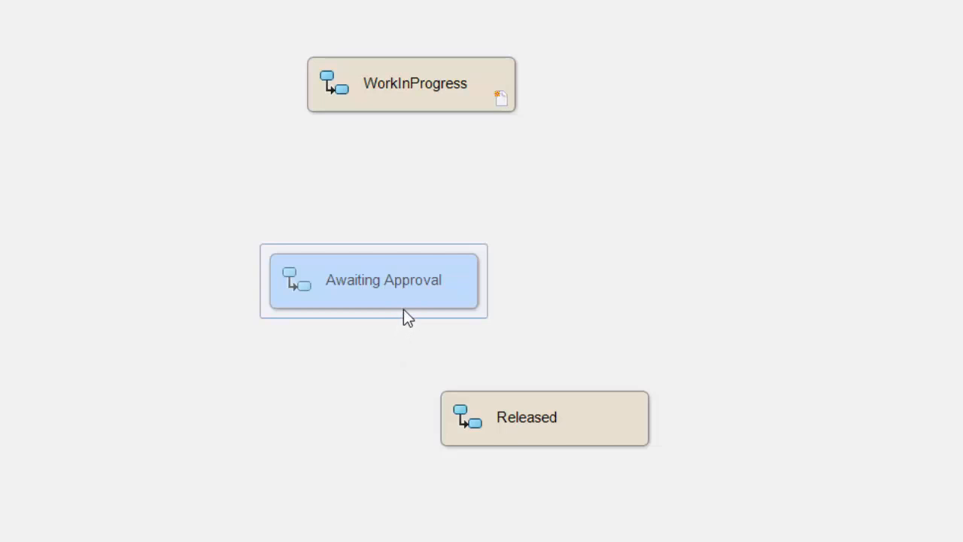
# Rearrange the states, moving Awaiting Approval further left and Released to below WorkInProgress.
pyautogui.moveTo(408, 301); pyautogui.dragTo(340, 288)
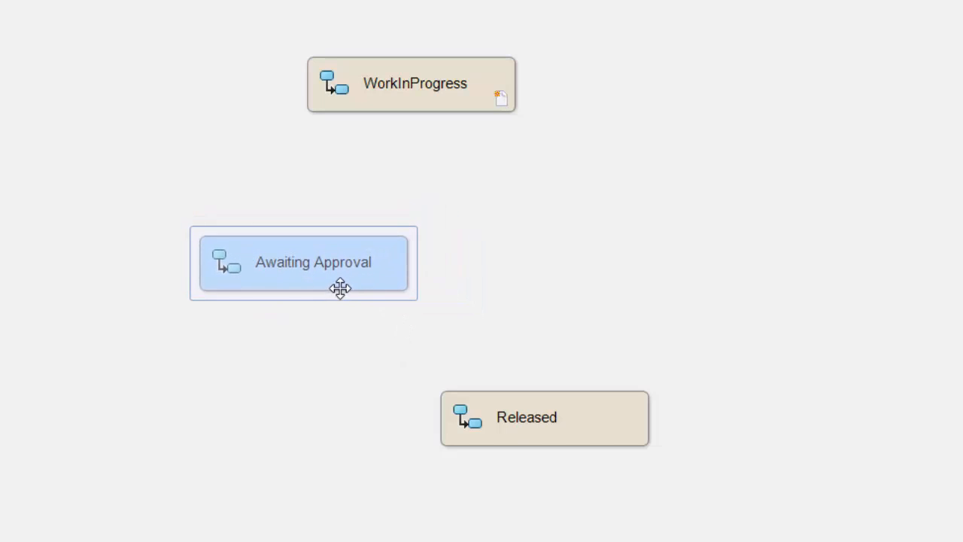
pyautogui.click(588, 445)
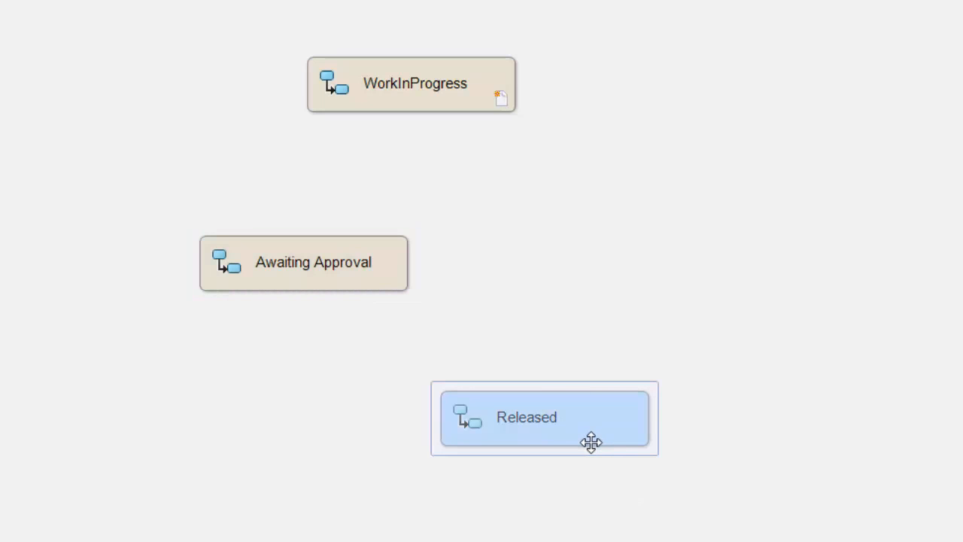
pyautogui.moveTo(589, 443); pyautogui.dragTo(513, 454)
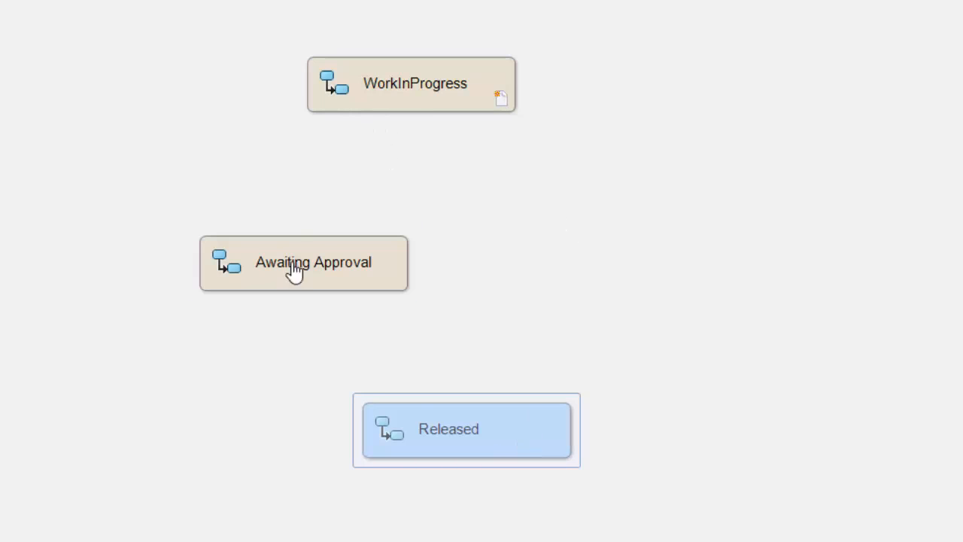
# Create a transition named Submit for Approval from WorkInProgress to Awaiting Approval.
pyautogui.rightClick(540, 268)
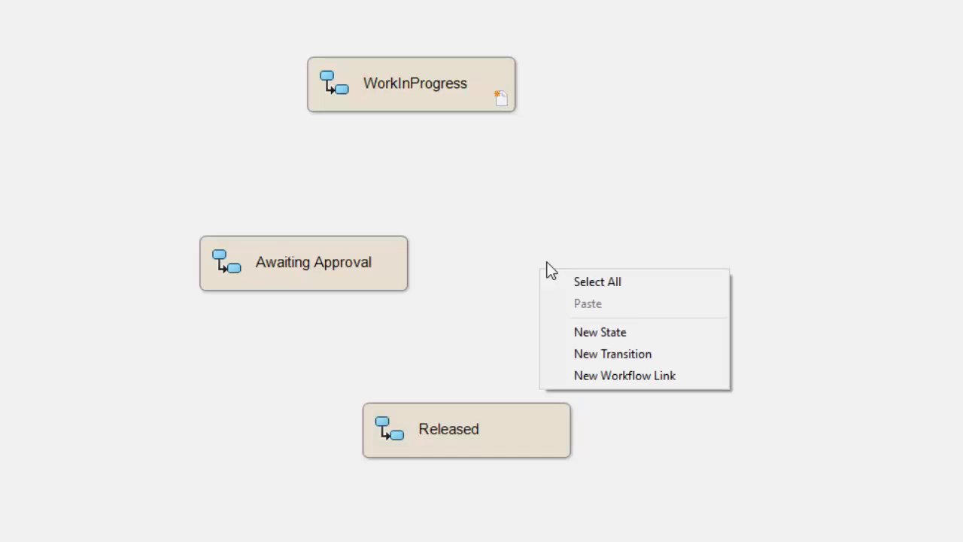
pyautogui.click(600, 354)
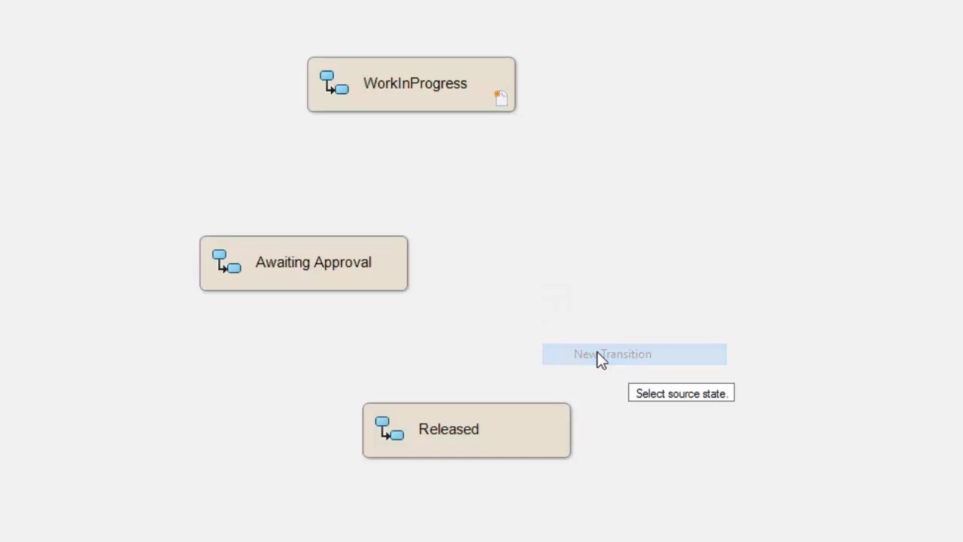
pyautogui.click(369, 106)
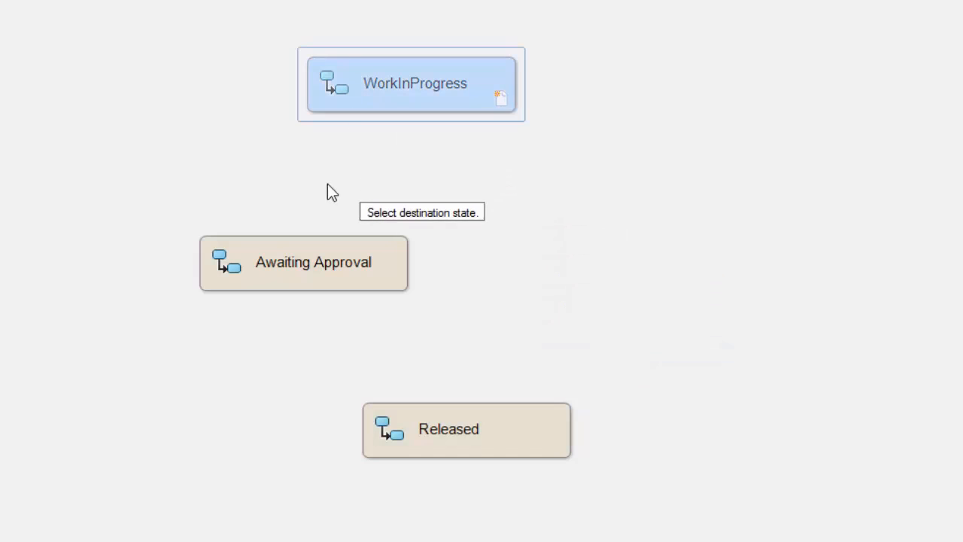
pyautogui.click(317, 240)
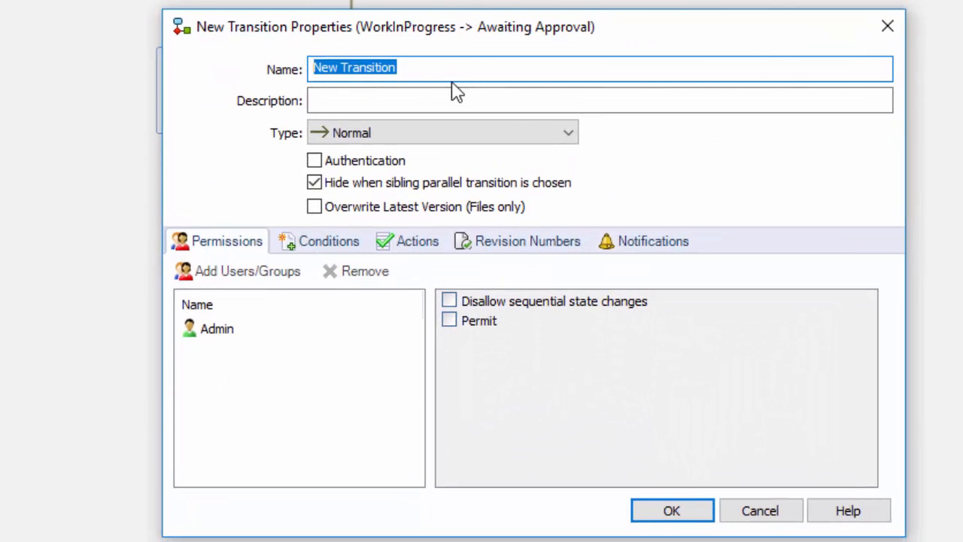
pyautogui.write('Submit for ')
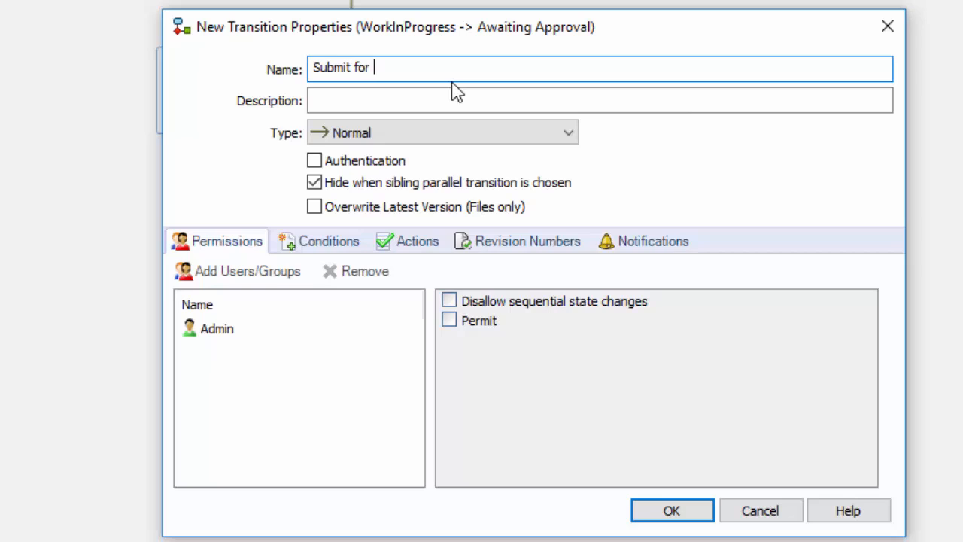
pyautogui.write('Approval')
pyautogui.click(670, 512)
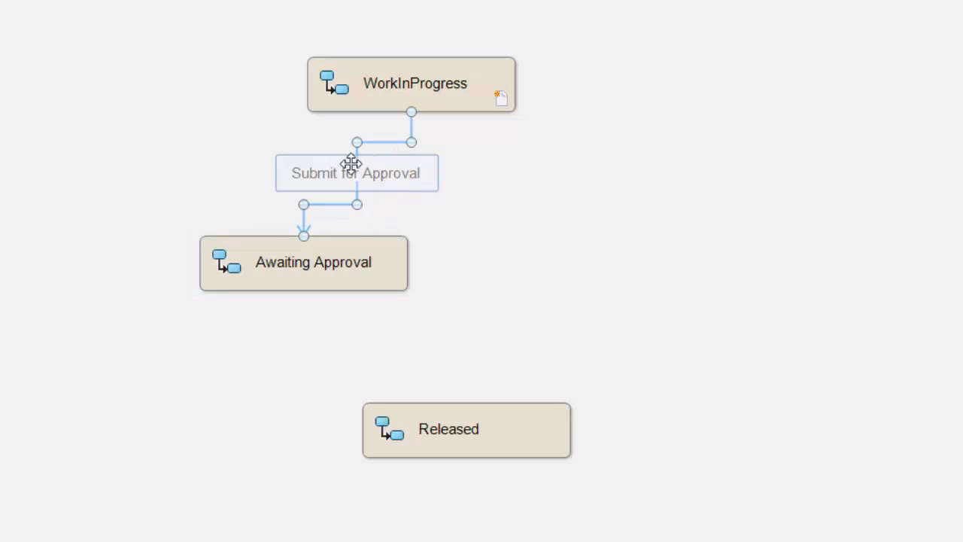
# Reroute the Submit for Approval transition so it leaves the left side of WorkInProgress and drops straight down into Awaiting Approval.
pyautogui.moveTo(327, 157); pyautogui.dragTo(232, 153)
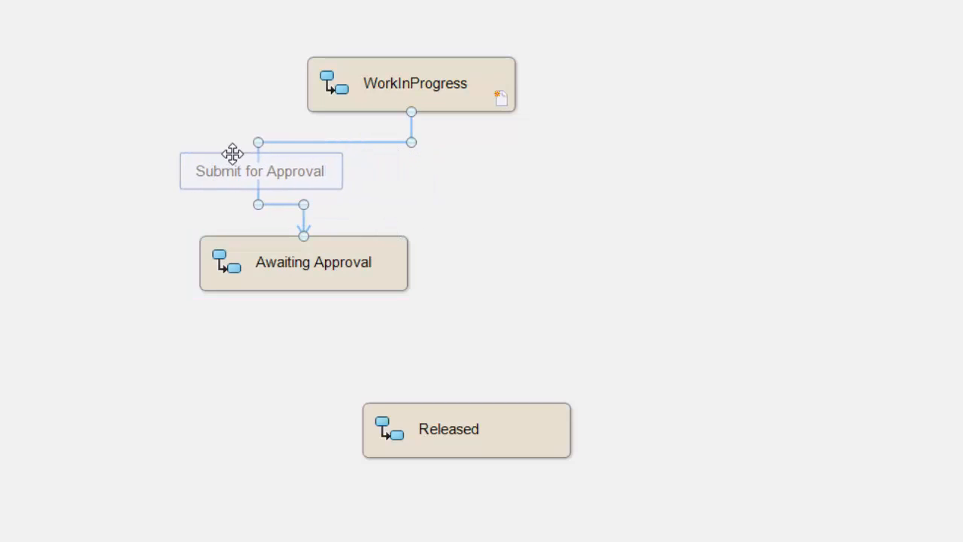
pyautogui.moveTo(303, 222); pyautogui.dragTo(258, 232)
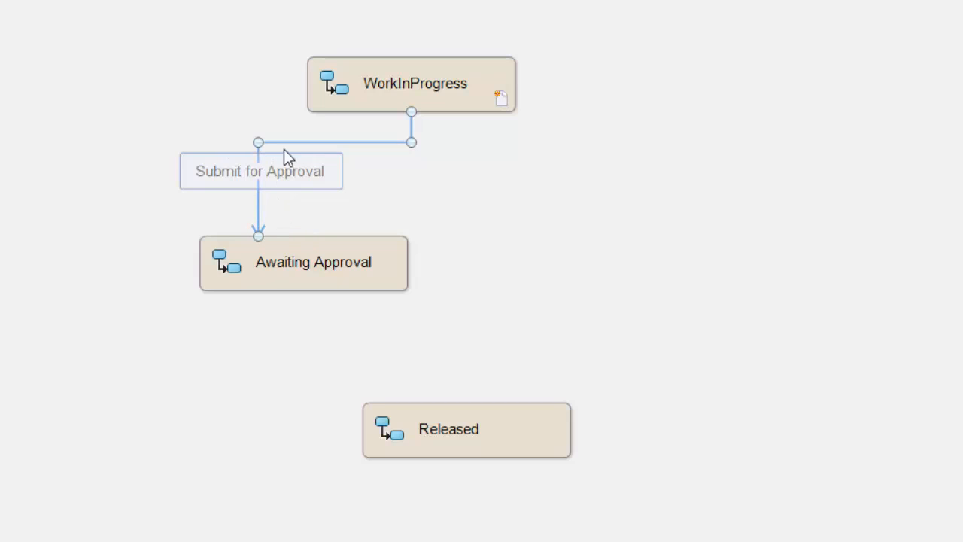
pyautogui.moveTo(284, 141); pyautogui.dragTo(286, 110)
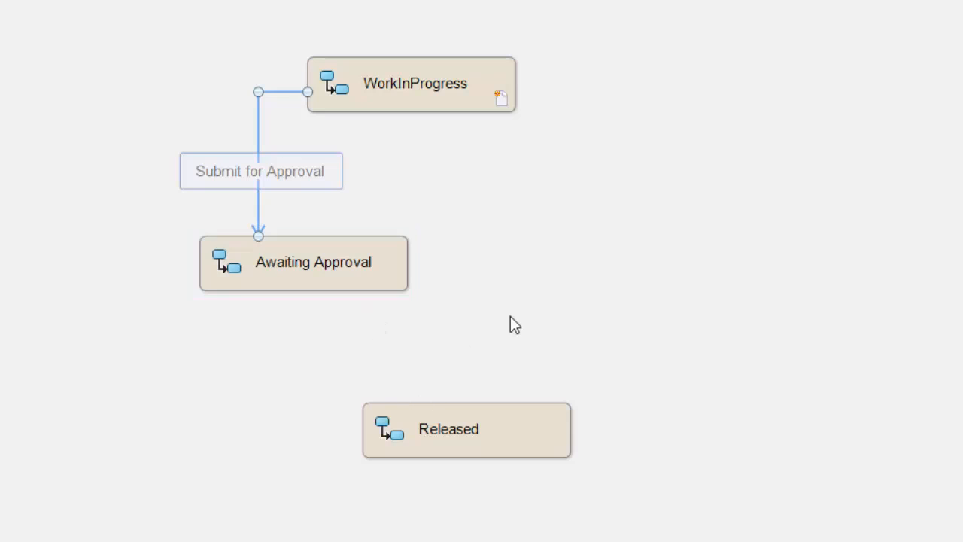
# Add a new transition from Awaiting Approval to Released and name it Approved.
pyautogui.rightClick(510, 318)
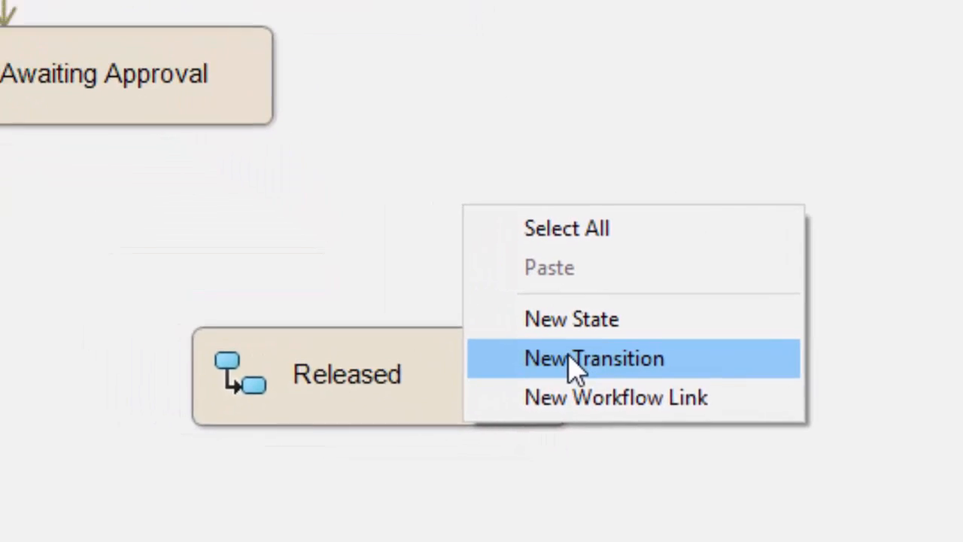
pyautogui.click(461, 353)
pyautogui.click(309, 124)
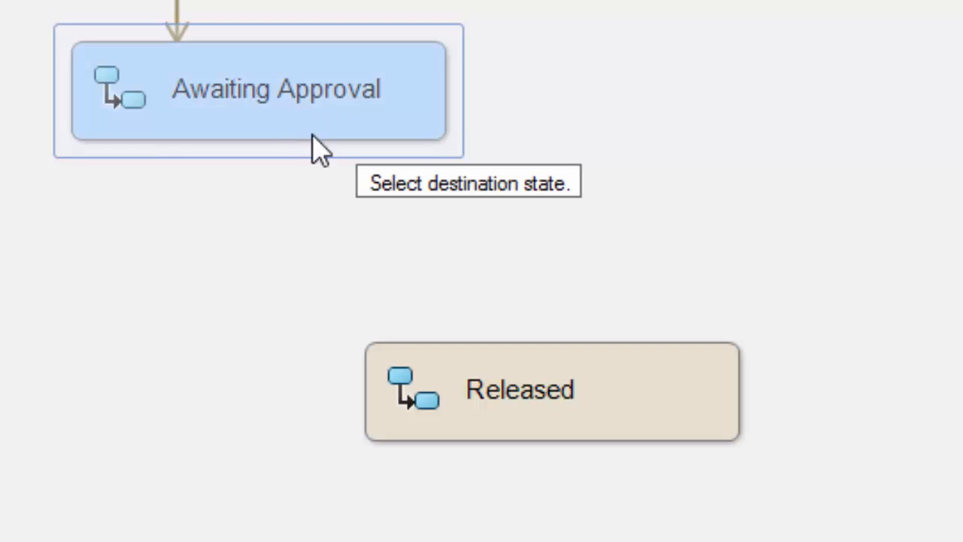
pyautogui.click(433, 370)
pyautogui.write('Approved')
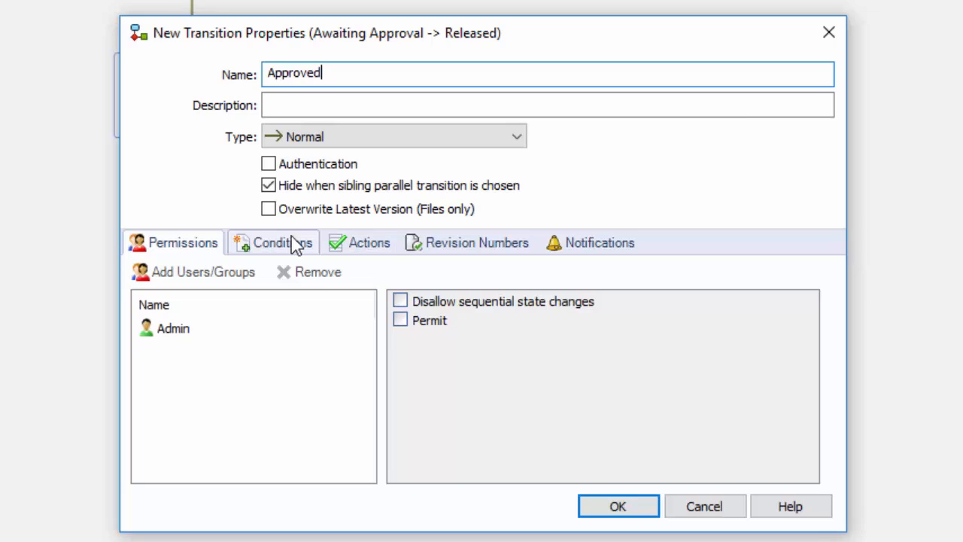
# Add an action to the Approved transition with the description Update Revision variable and the type Set Variable.
pyautogui.click(372, 250)
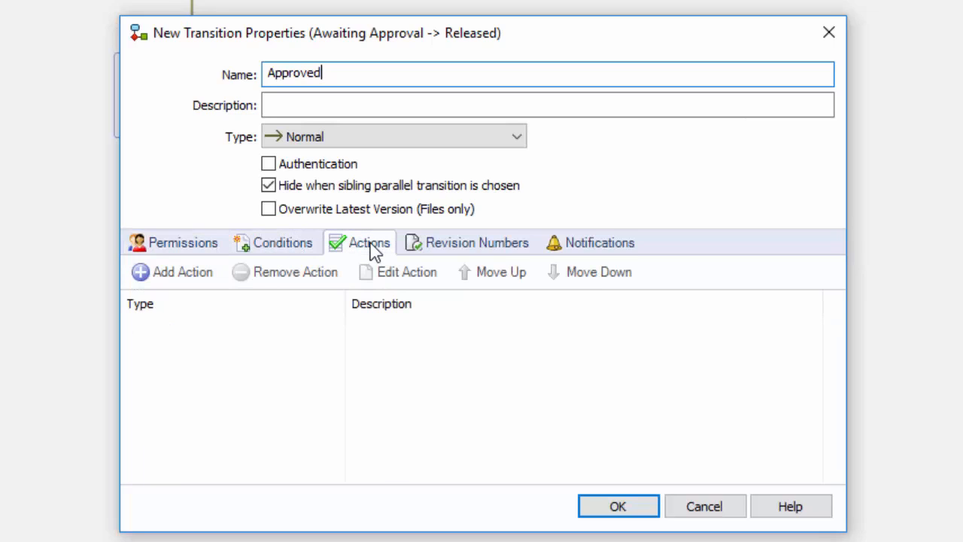
pyautogui.click(188, 280)
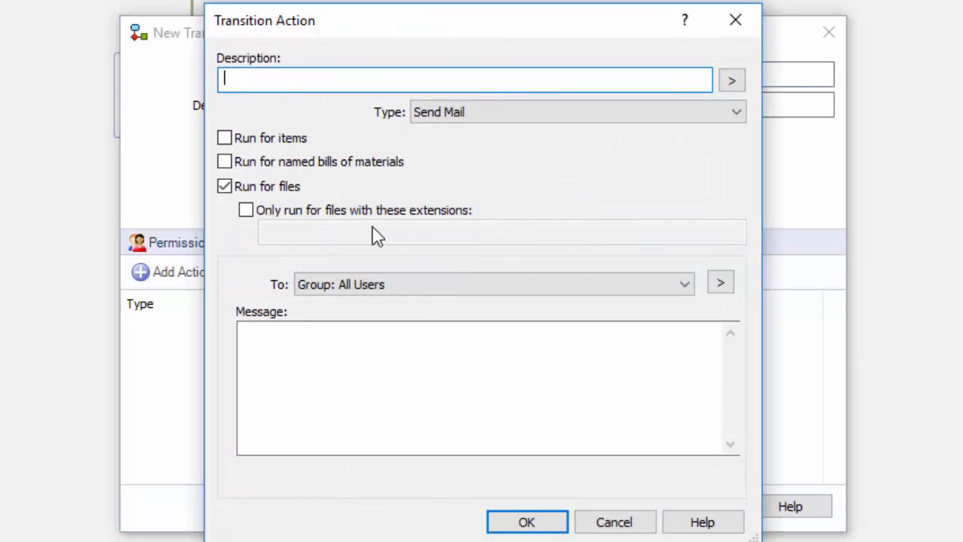
pyautogui.write('Update')
pyautogui.write('Revision vari')
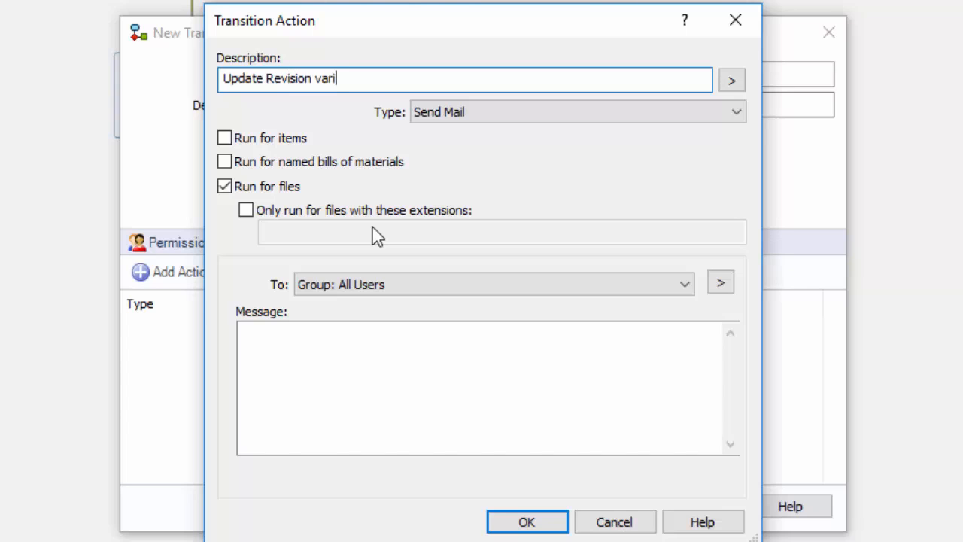
pyautogui.write('able')
pyautogui.click(524, 113)
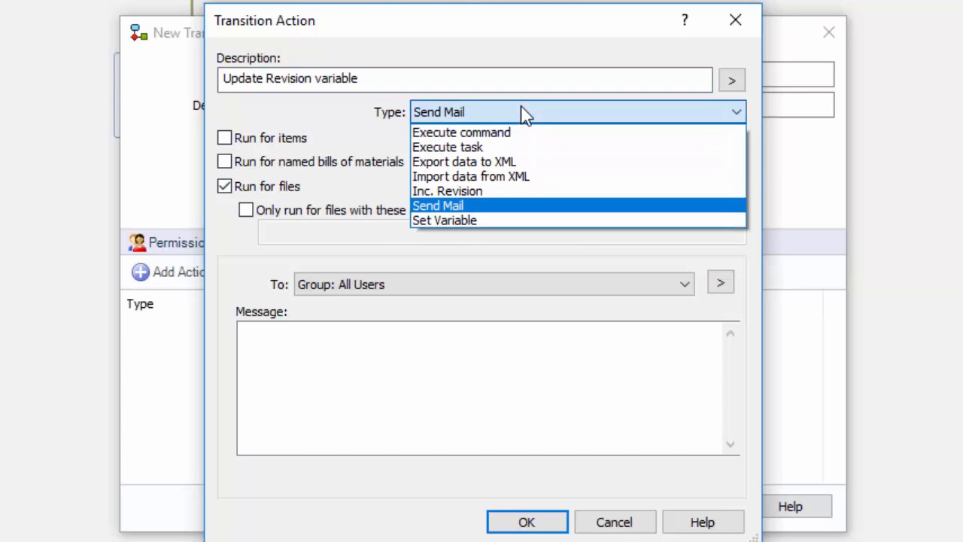
pyautogui.click(466, 220)
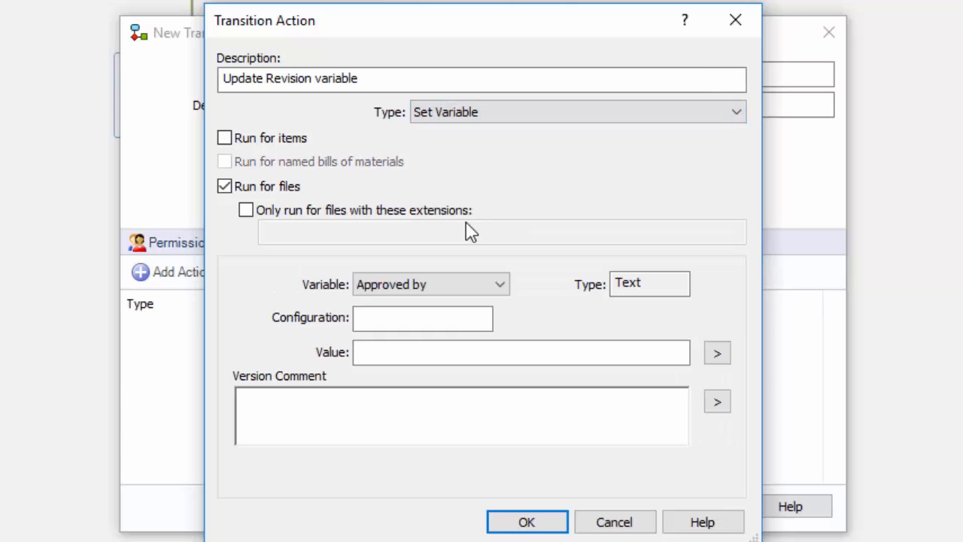
# Make the action set the Revision variable to the Next Revision value, %nextrevision%, and accept it.
pyautogui.click(459, 287)
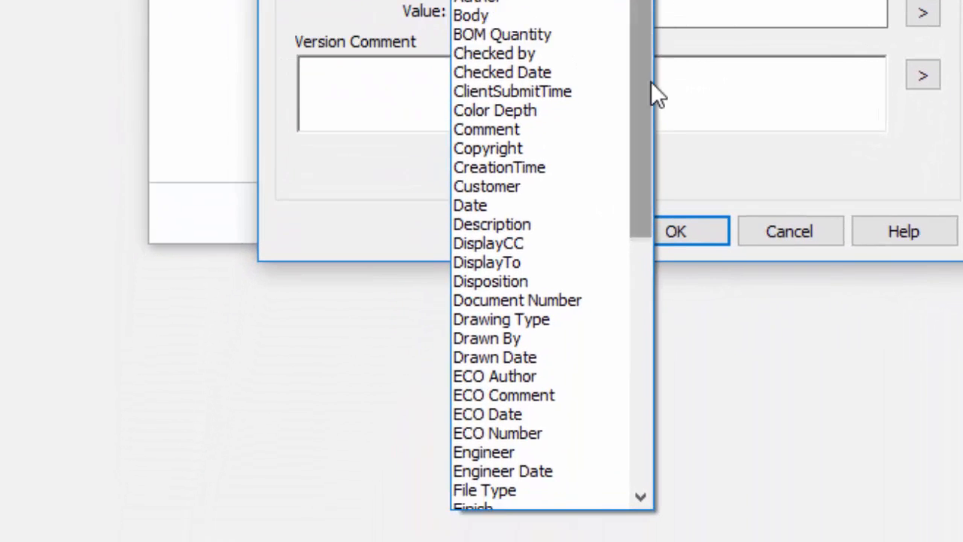
pyautogui.scroll(-9, 504, 528)
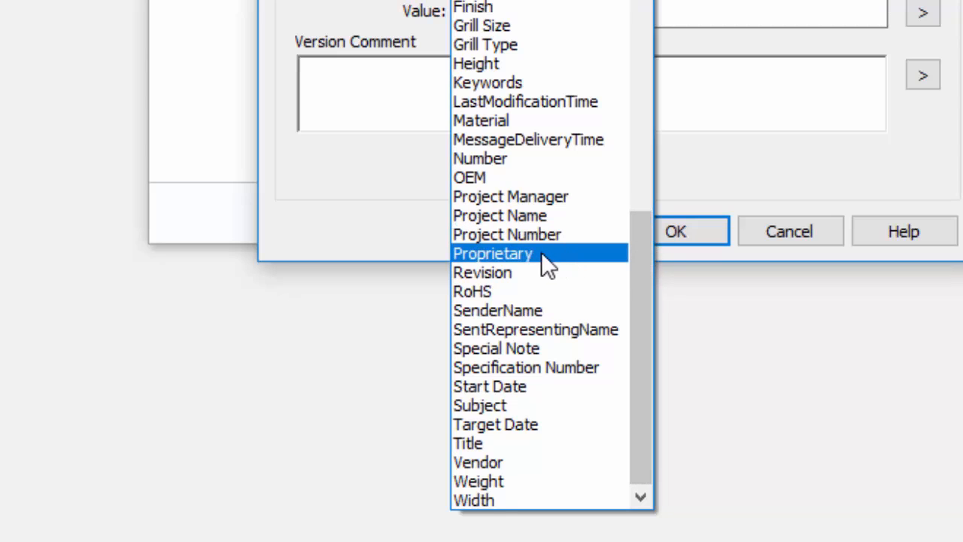
pyautogui.click(516, 272)
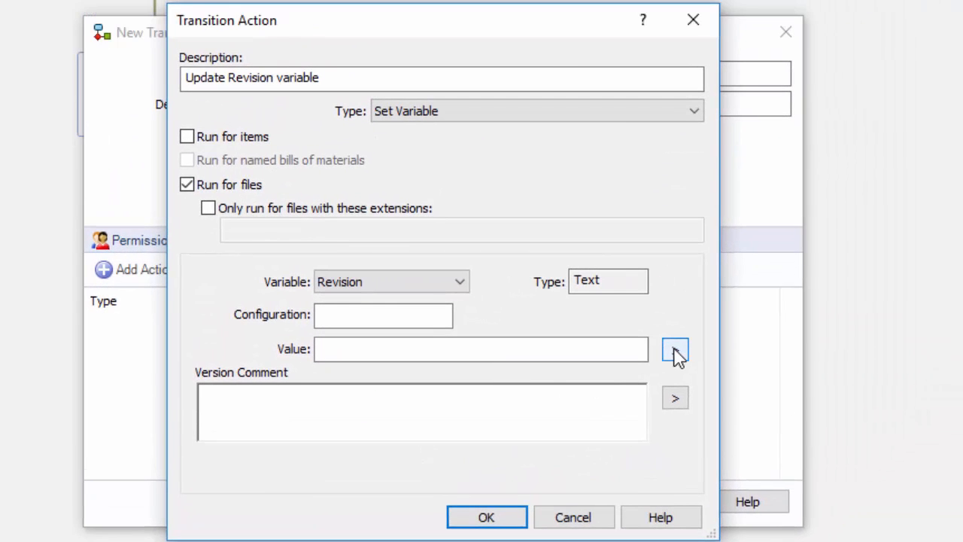
pyautogui.click(774, 218)
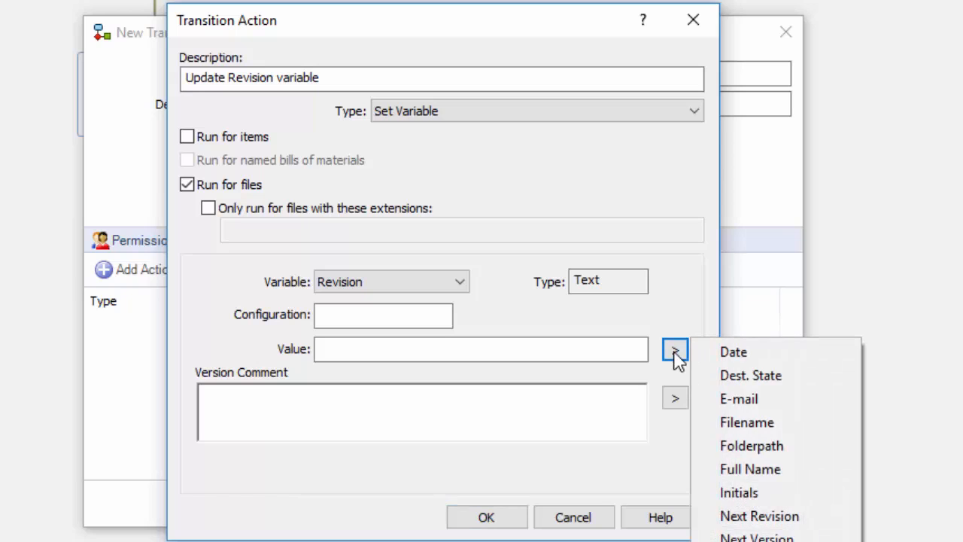
pyautogui.click(745, 516)
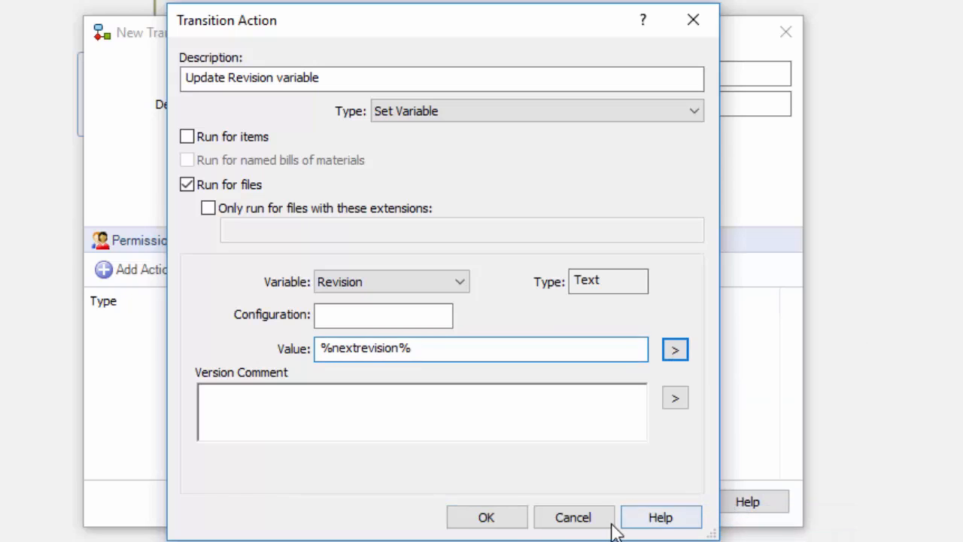
pyautogui.click(487, 519)
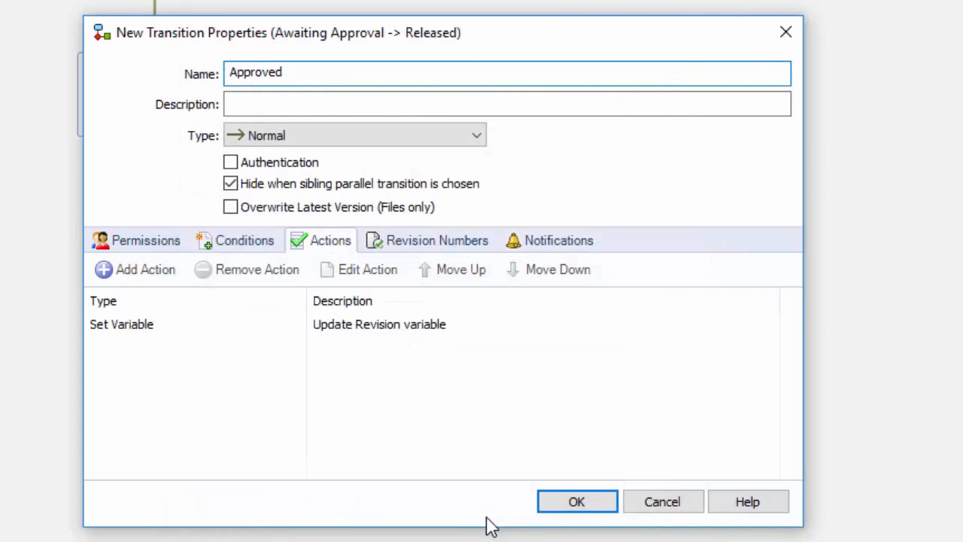
# Add a second action of type Inc. Revision to the Approved transition, described as Increment Major revision.
pyautogui.click(145, 275)
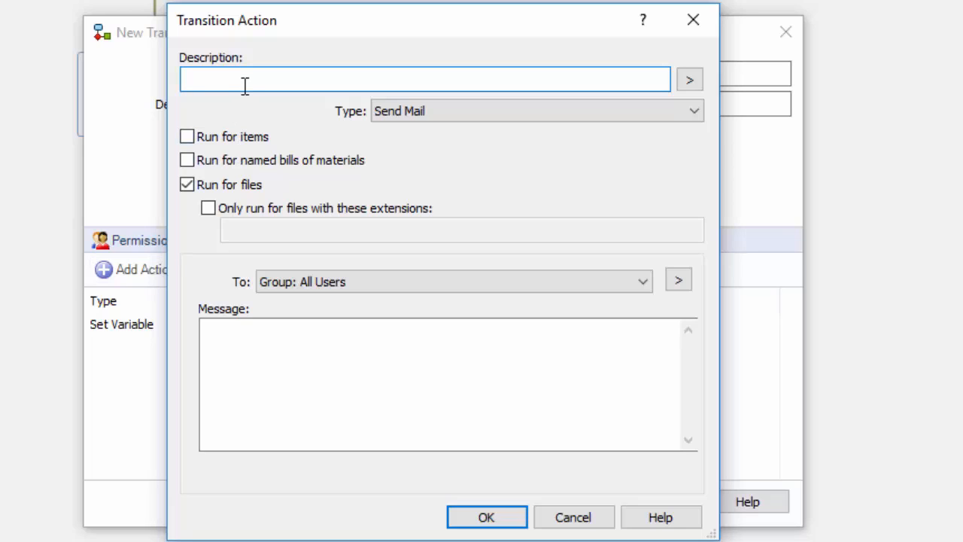
pyautogui.write('Increment Major revision')
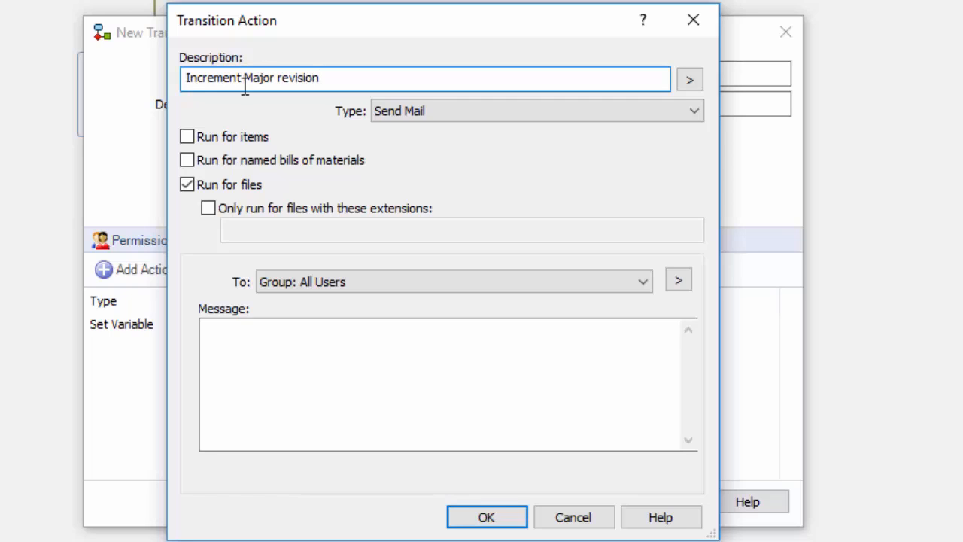
pyautogui.click(411, 113)
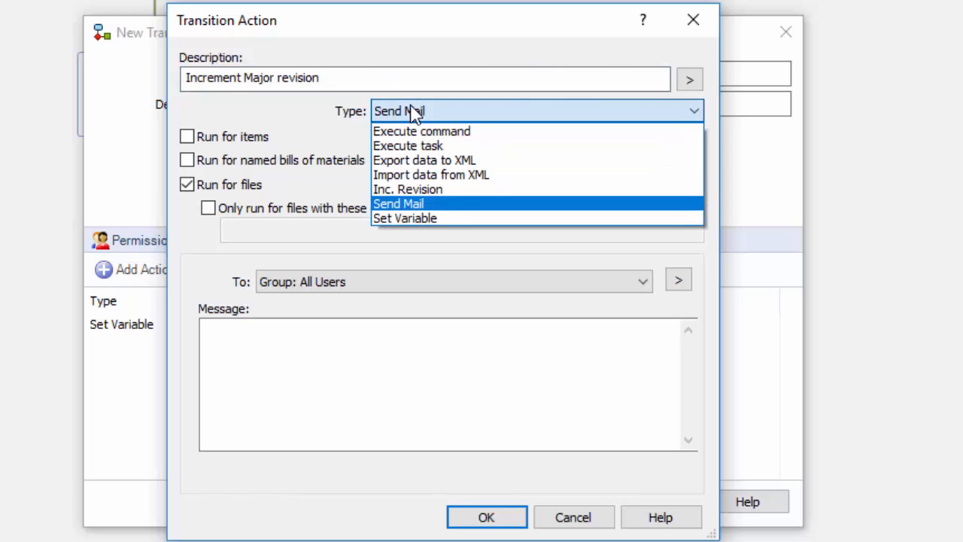
pyautogui.click(406, 190)
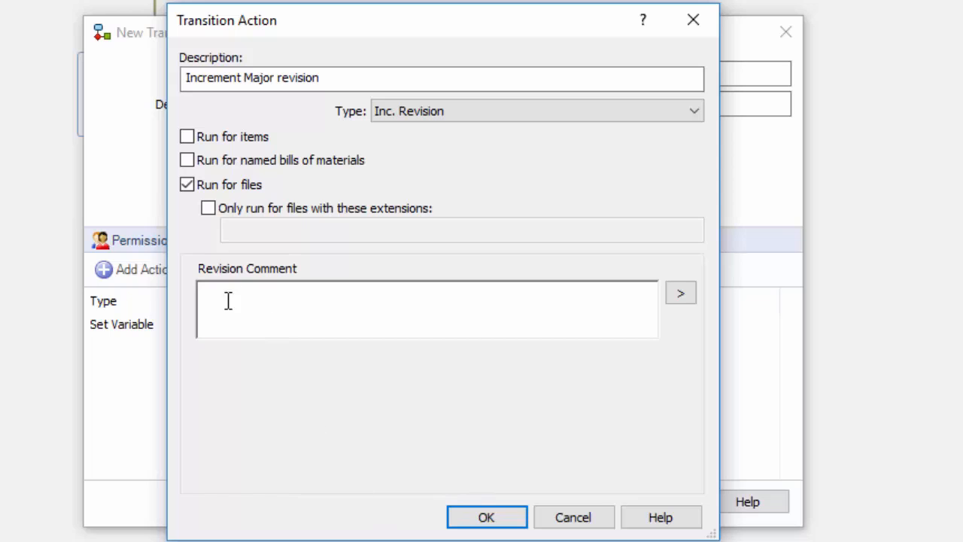
pyautogui.click(488, 518)
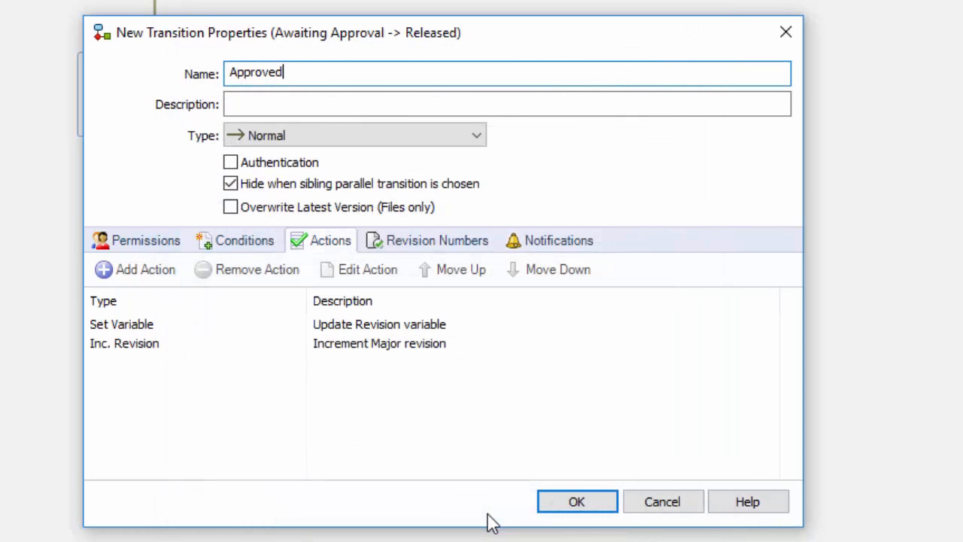
# Accept the Approved transition and shift the start of its line further left along the lower edge of Awaiting Approval.
pyautogui.click(578, 506)
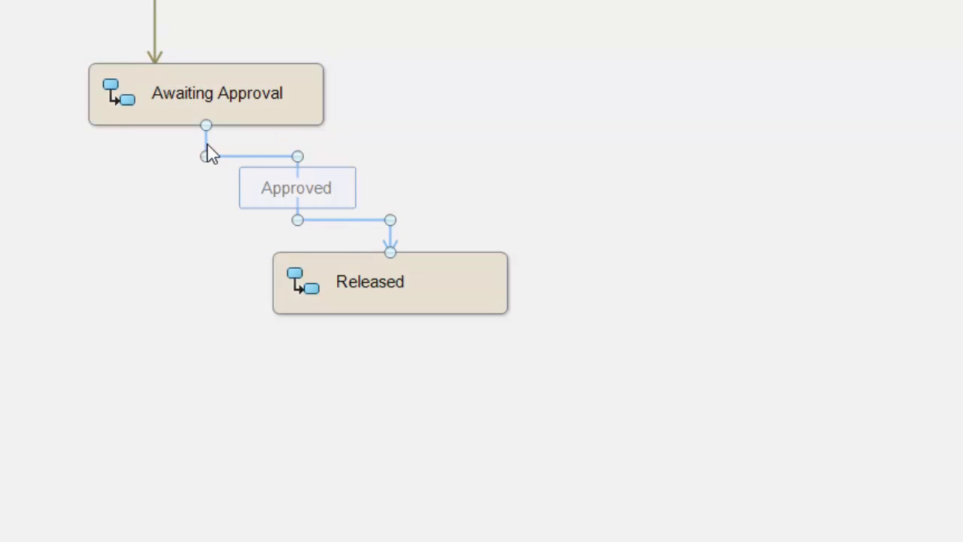
pyautogui.moveTo(206, 145); pyautogui.dragTo(155, 148)
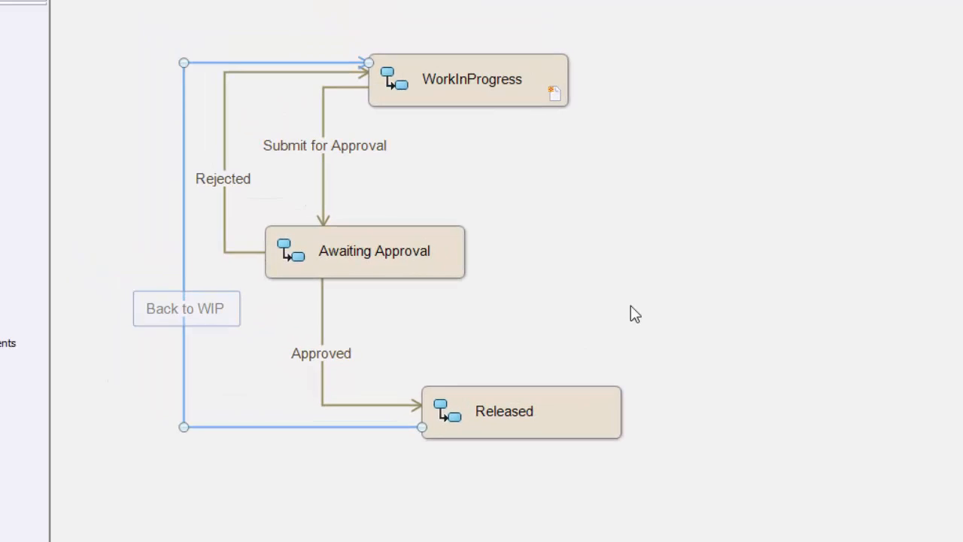
pyautogui.click(632, 313)
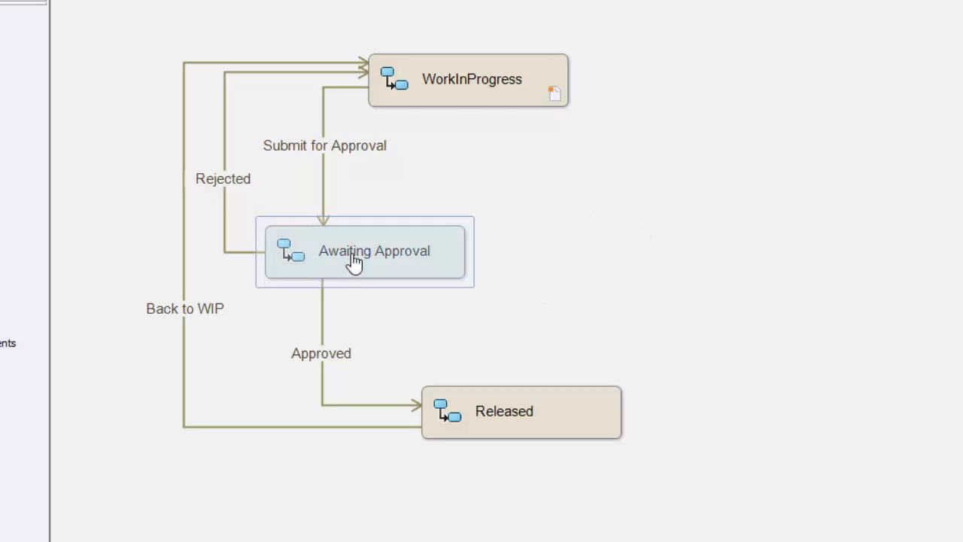
# Create a new transition from WorkInProgress to Released and name it Minor release.
pyautogui.rightClick(622, 243)
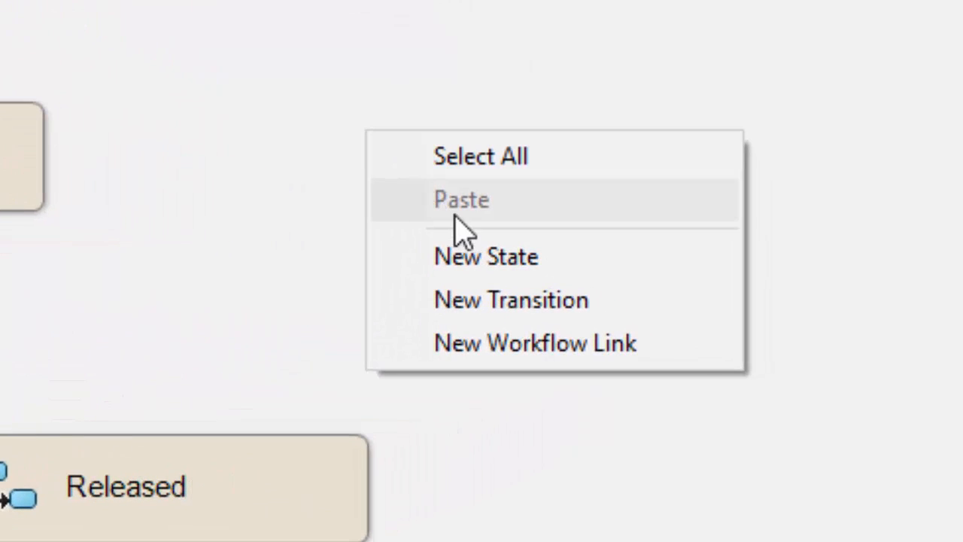
pyautogui.click(469, 304)
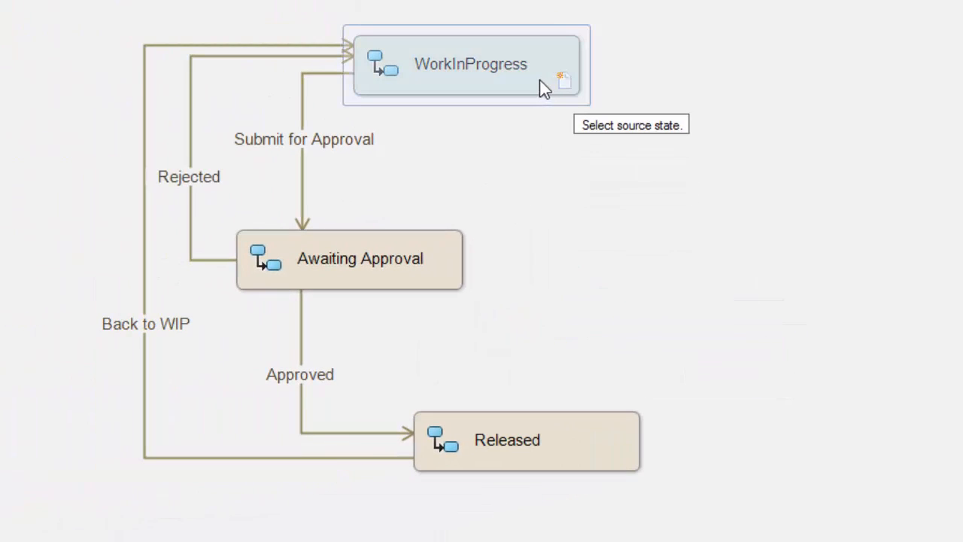
pyautogui.click(507, 61)
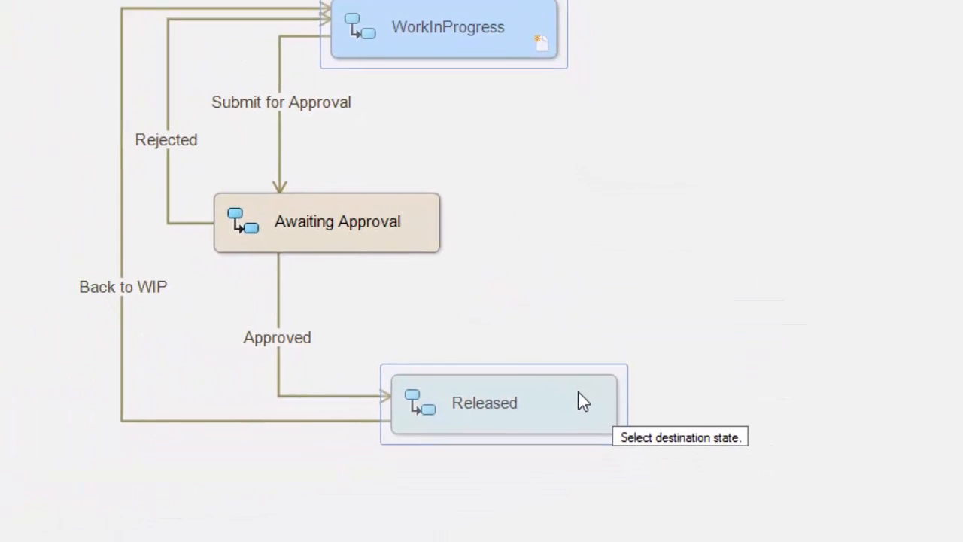
pyautogui.click(602, 435)
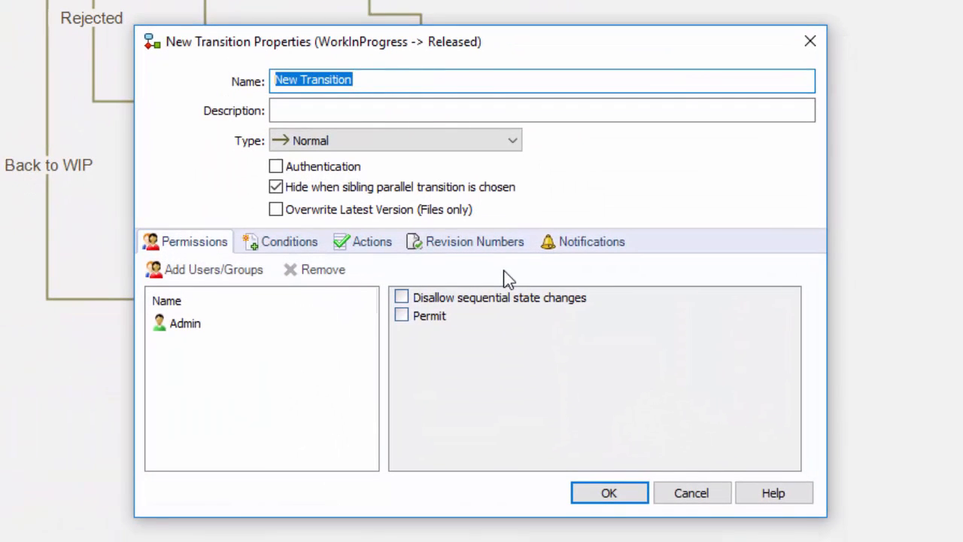
pyautogui.write('Minor release')
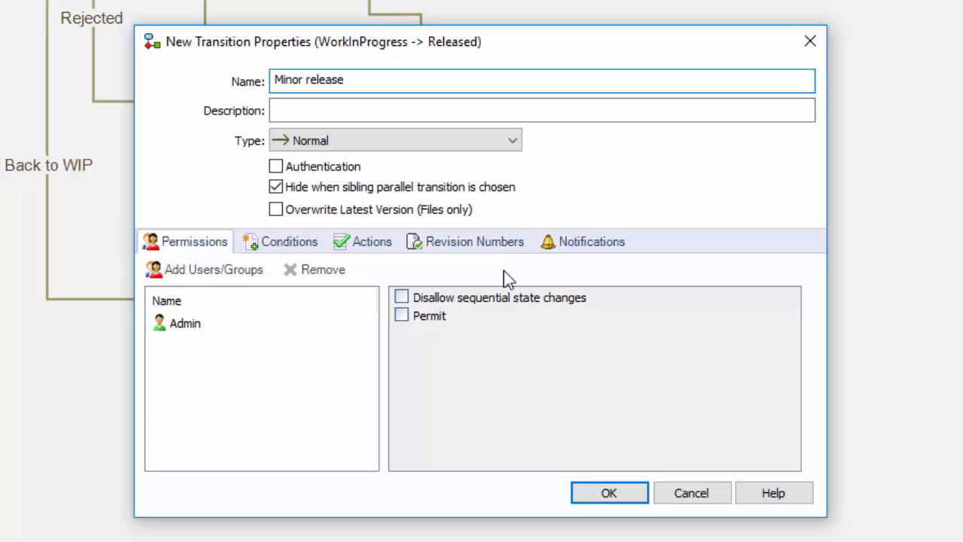
# Add a condition to the Minor release transition requiring the Filepath to contain the text .slddrw.
pyautogui.click(290, 242)
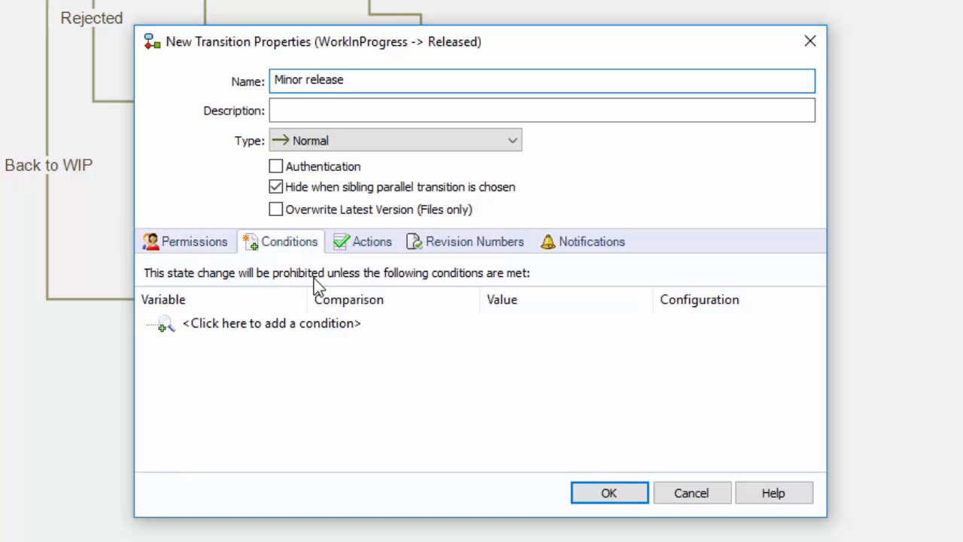
pyautogui.click(287, 333)
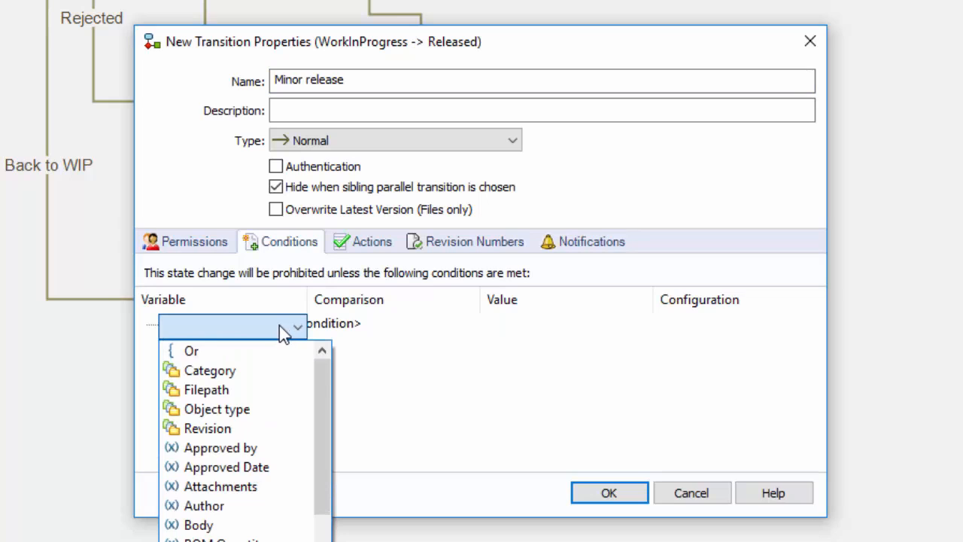
pyautogui.click(211, 390)
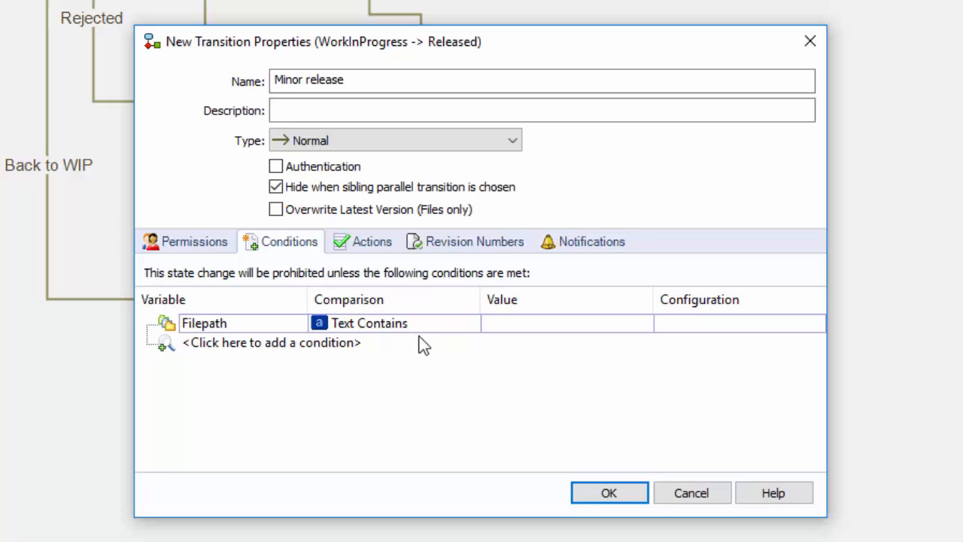
pyautogui.click(504, 323)
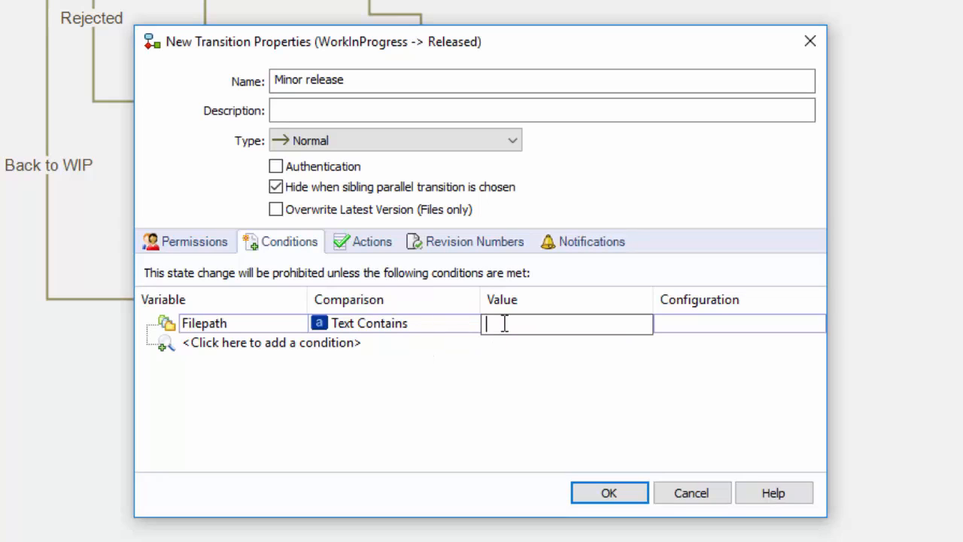
pyautogui.write('slddrw')
pyautogui.press('Left')
pyautogui.press('Left')
pyautogui.press('Left')
pyautogui.press('Left')
pyautogui.press('Left')
pyautogui.press('Left')
pyautogui.write('.')
# Add an action to the Minor release transition with the description Update revision variable and the type Set Variable.
pyautogui.click(362, 243)
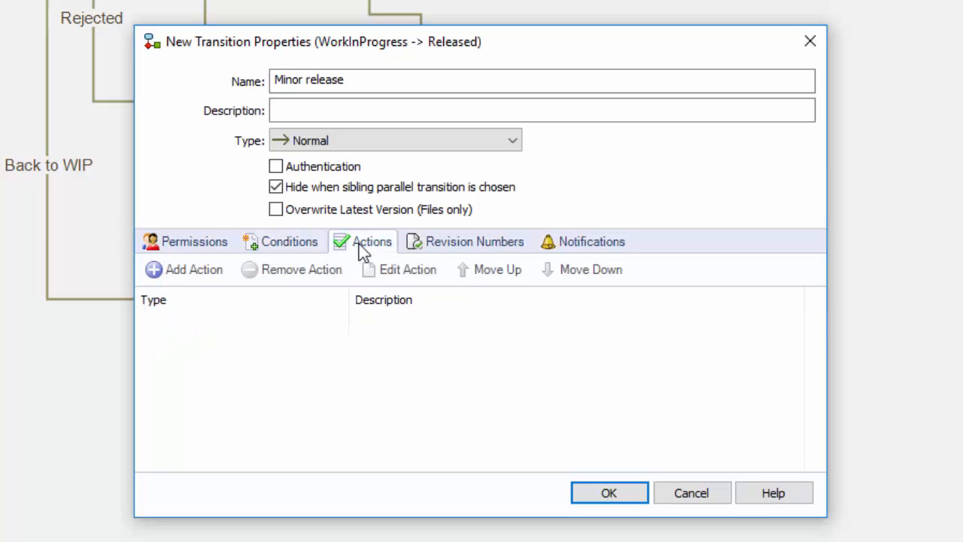
pyautogui.click(177, 273)
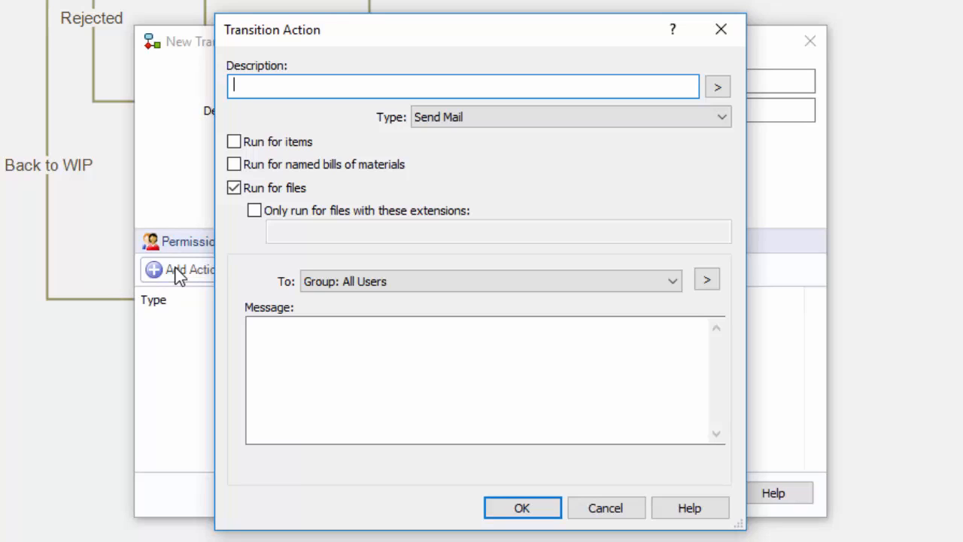
pyautogui.write('Update rev')
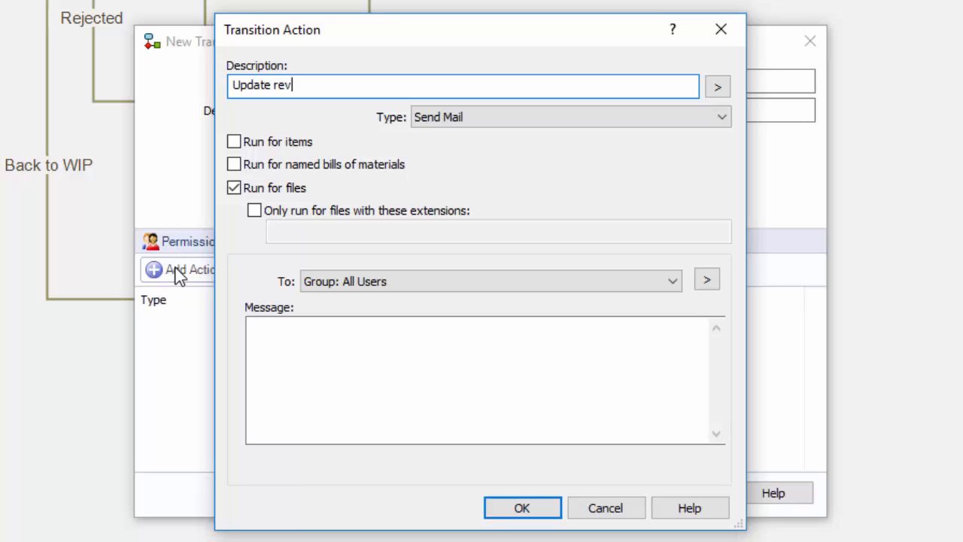
pyautogui.write('ision variabl')
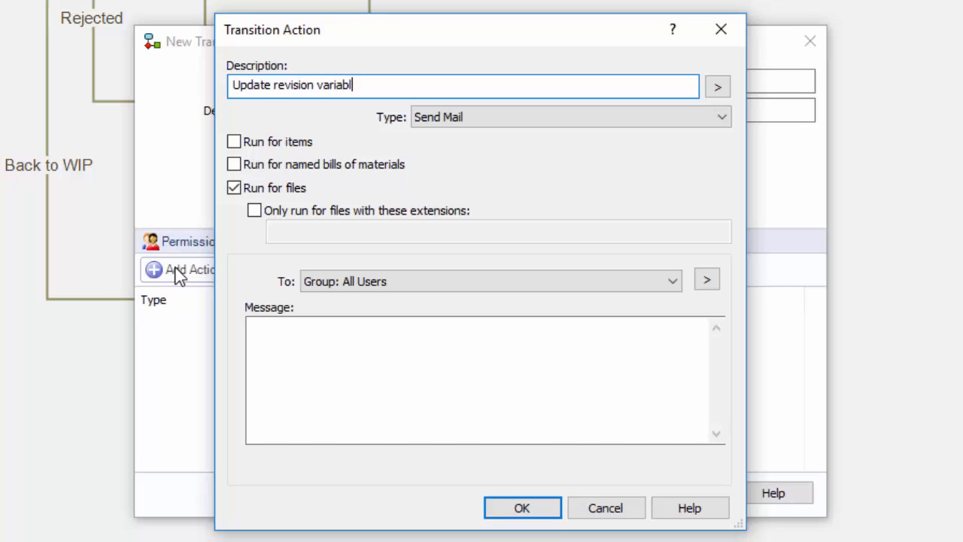
pyautogui.write('e')
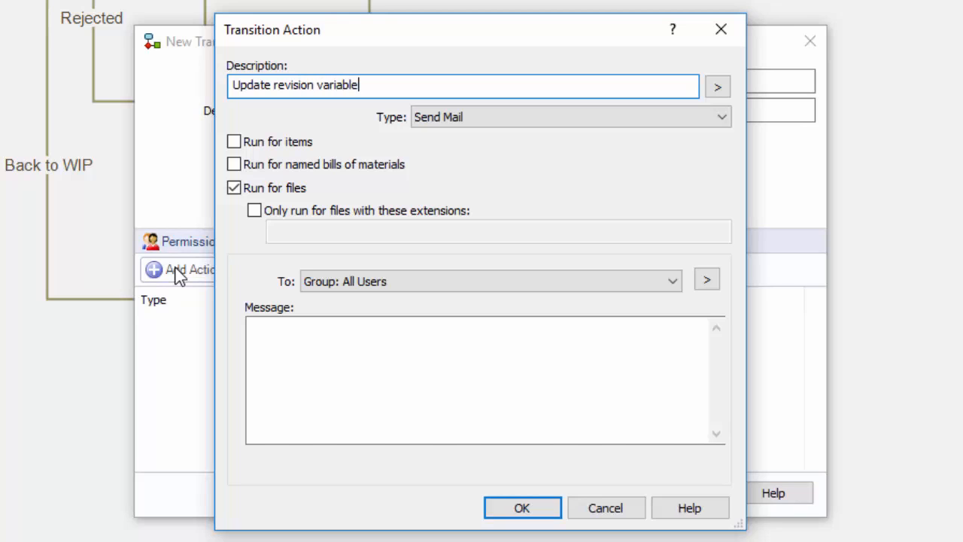
pyautogui.click(474, 119)
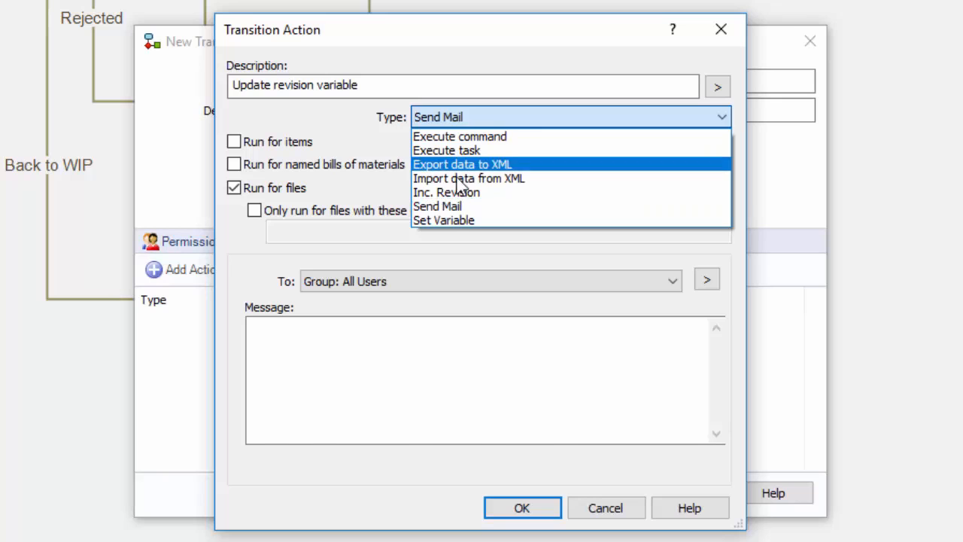
pyautogui.click(450, 220)
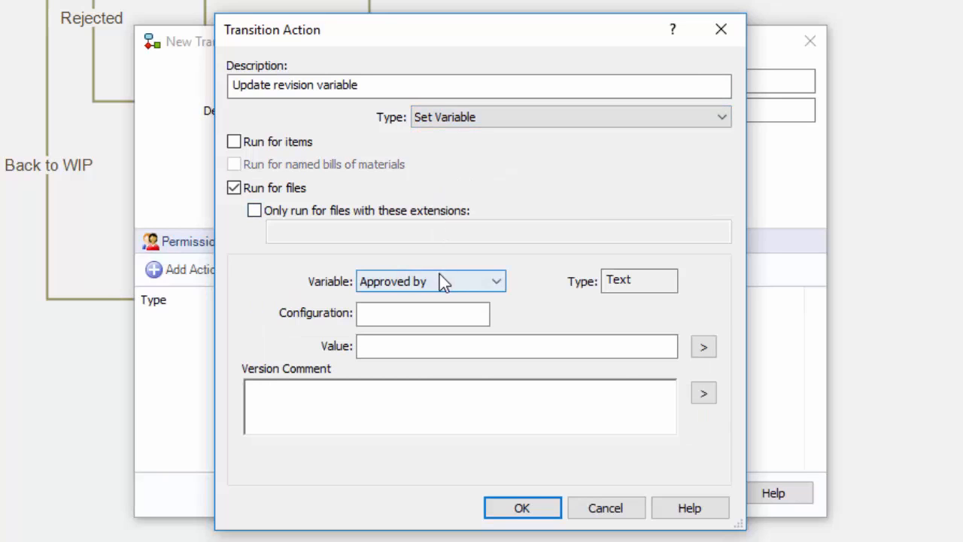
# Have the Set Variable action write the Next Revision value, %nextrevision%, to the Revision variable, and accept the action.
pyautogui.click(441, 279)
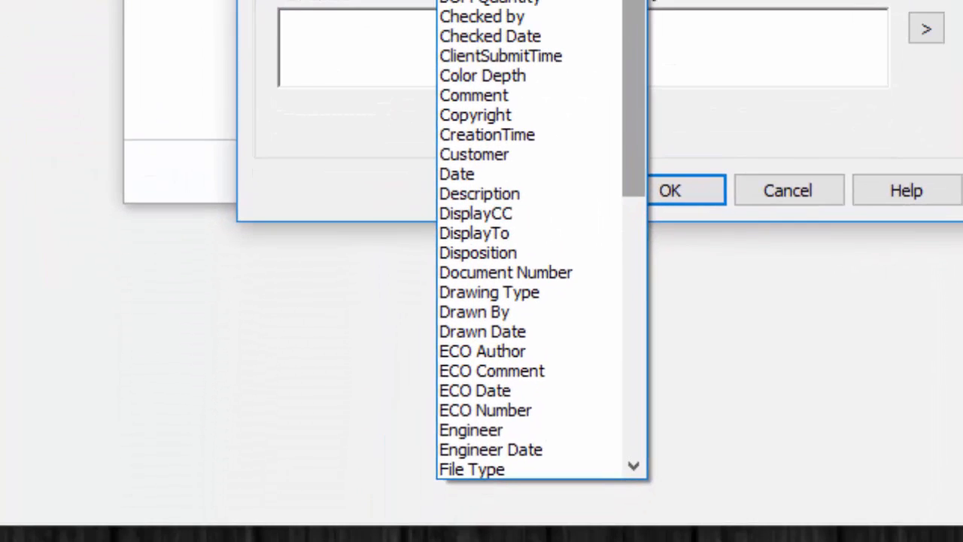
pyautogui.moveTo(526, 282); pyautogui.dragTo(526, 510)
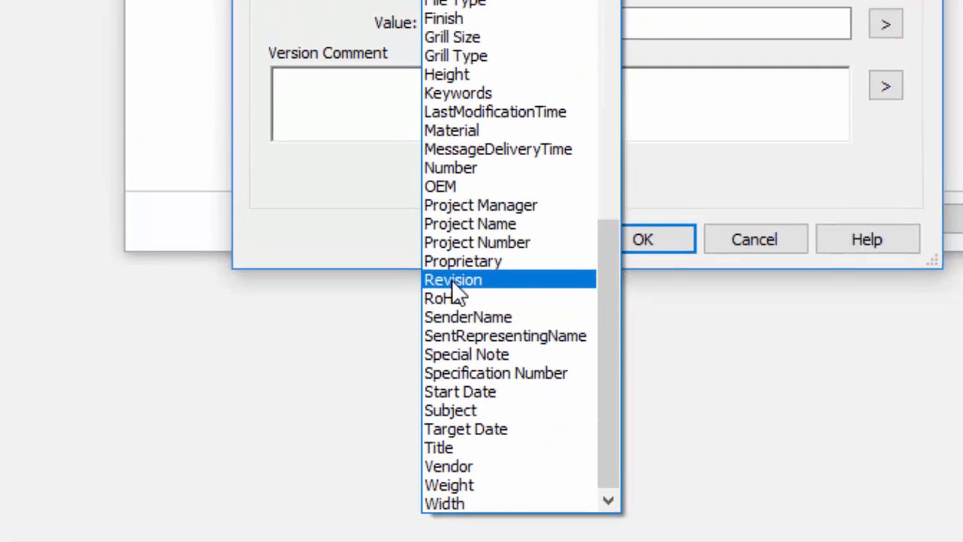
pyautogui.click(469, 233)
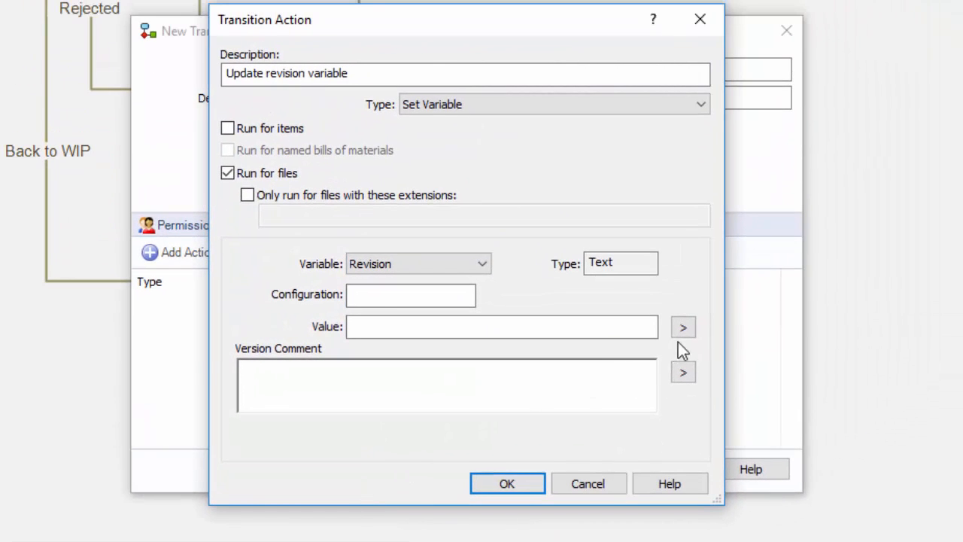
pyautogui.click(684, 327)
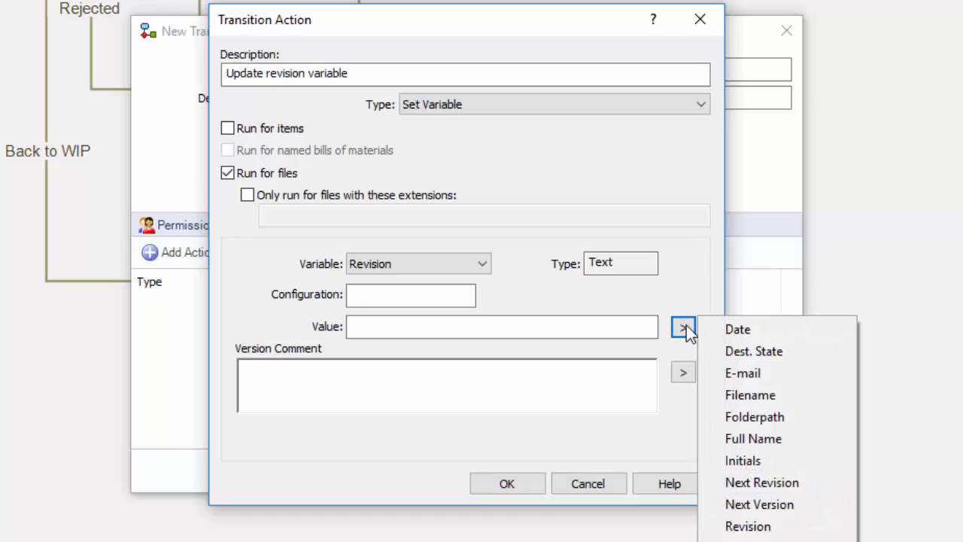
pyautogui.click(764, 483)
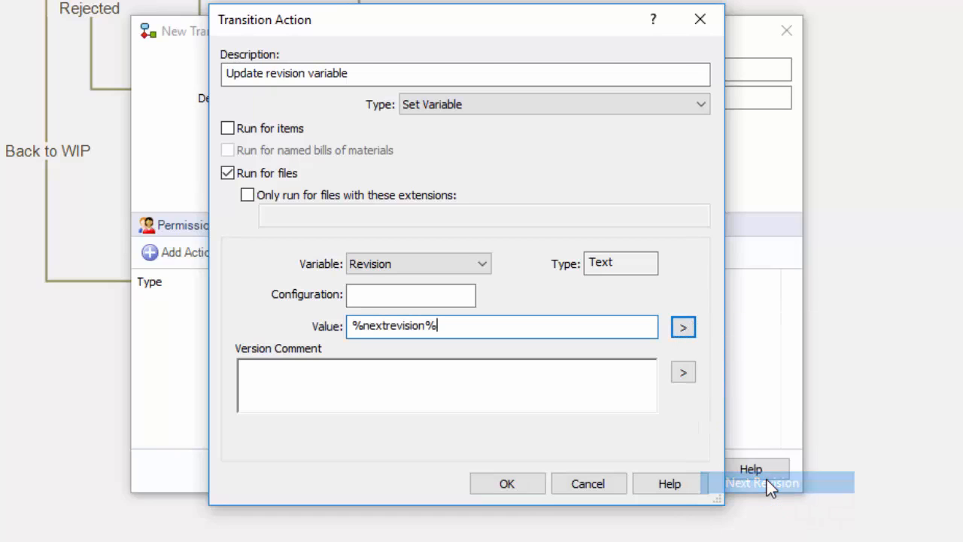
pyautogui.click(515, 486)
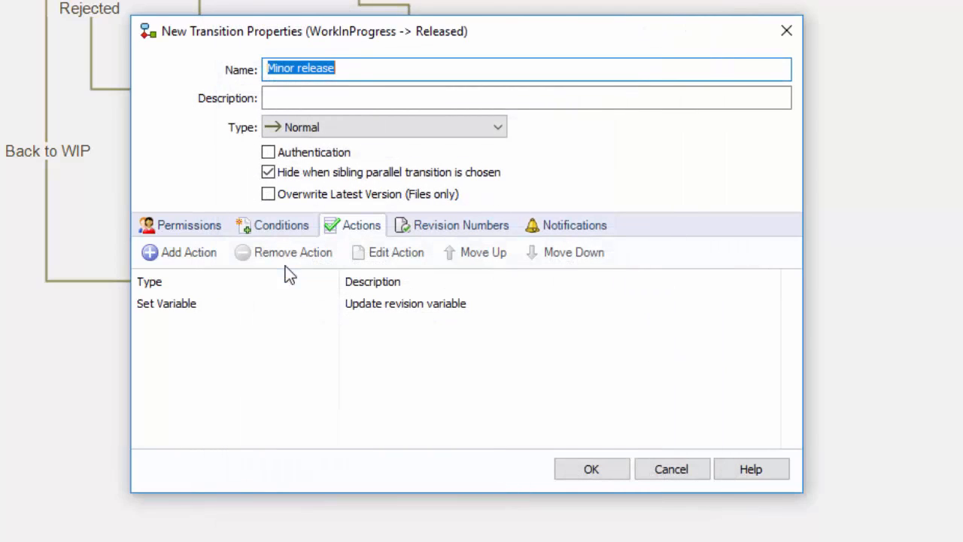
# Add a second action to the Minor release transition, described as Increment Minor revision, with the type Inc. Revision.
pyautogui.click(185, 253)
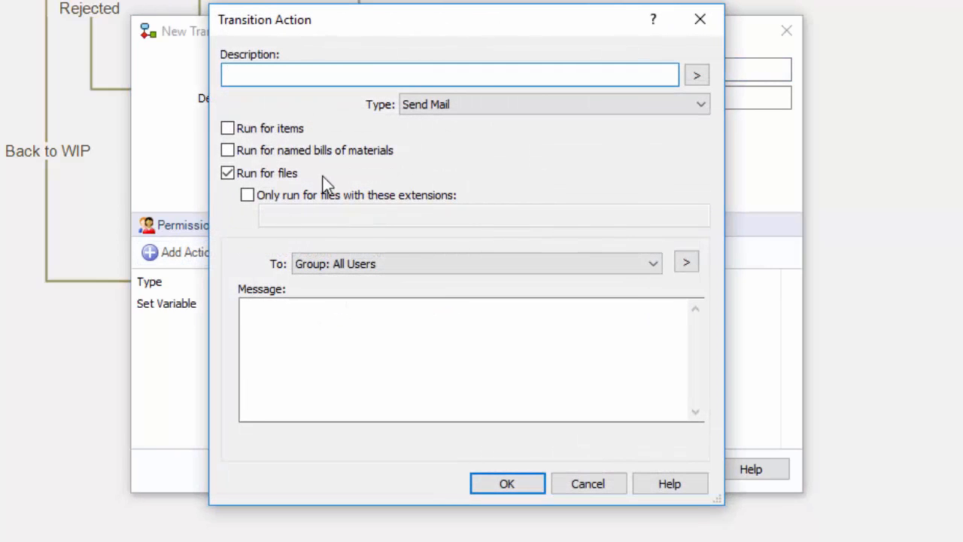
pyautogui.write('Increment Min')
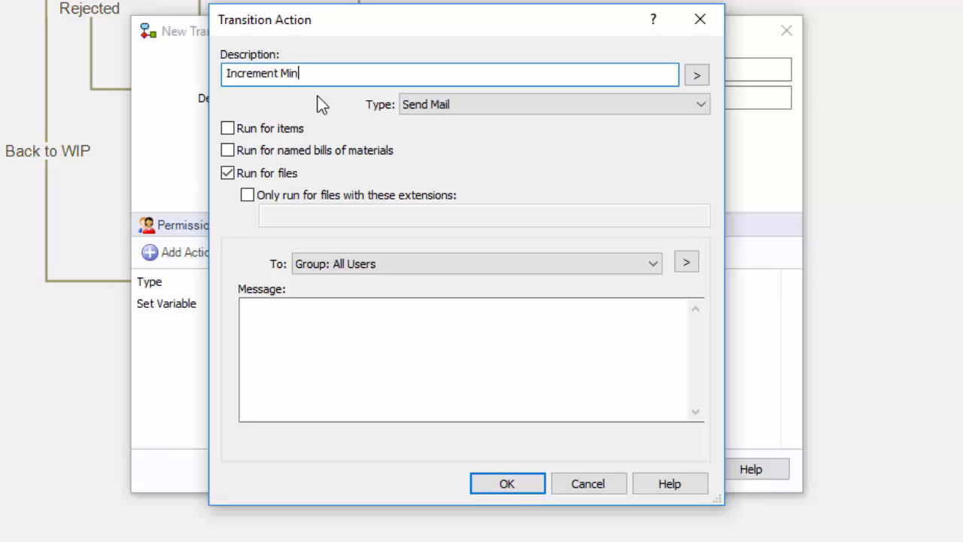
pyautogui.write('or revision')
pyautogui.click(472, 103)
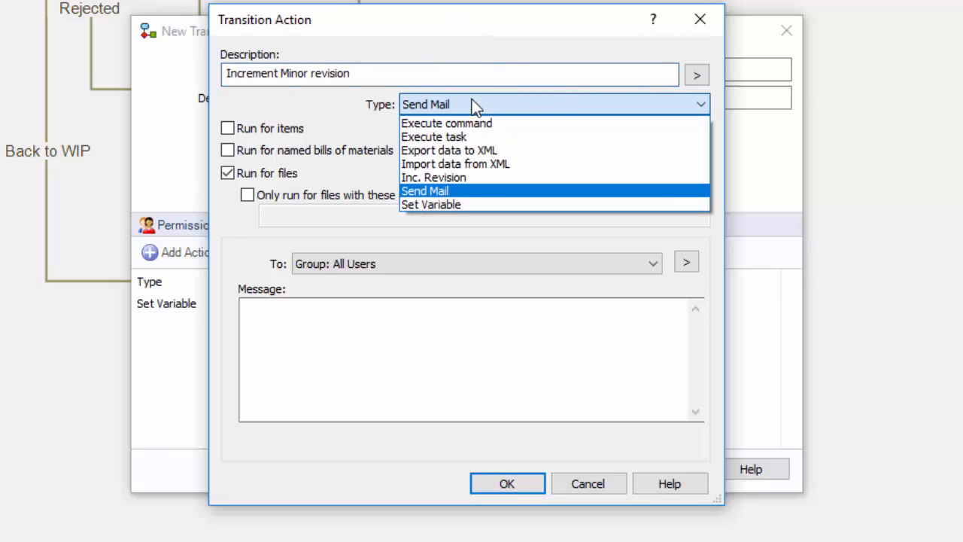
pyautogui.click(448, 179)
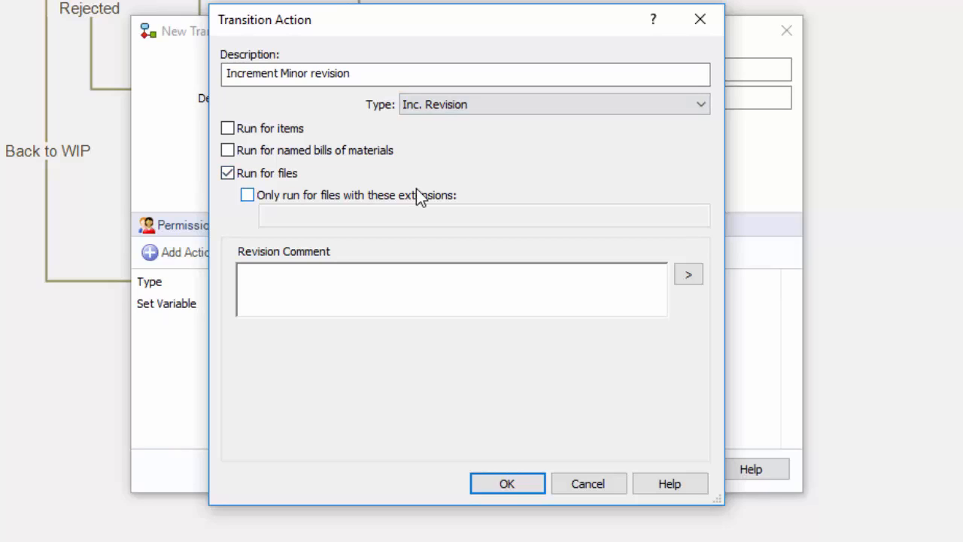
# Restrict the Increment Minor revision action to files with the extension slddrw and accept it.
pyautogui.click(249, 196)
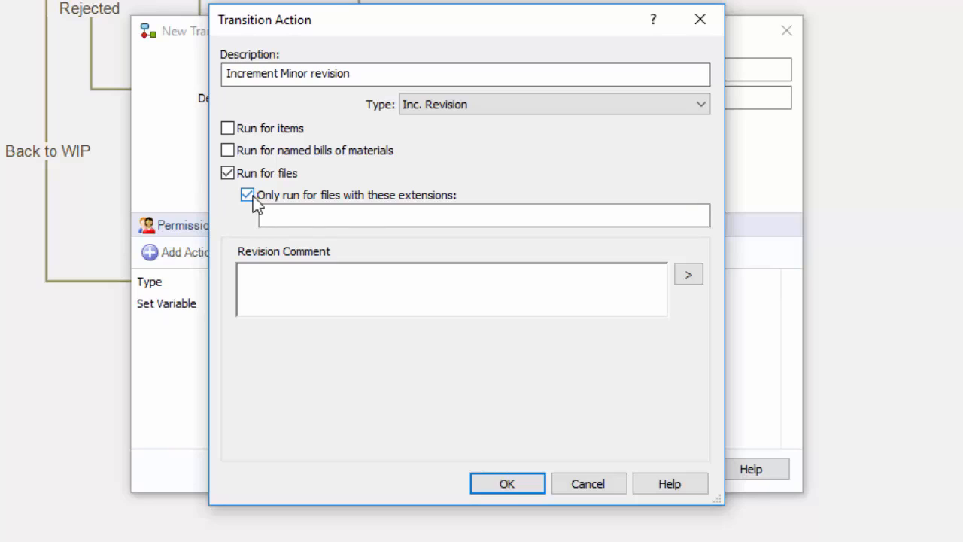
pyautogui.click(305, 217)
pyautogui.write('sl')
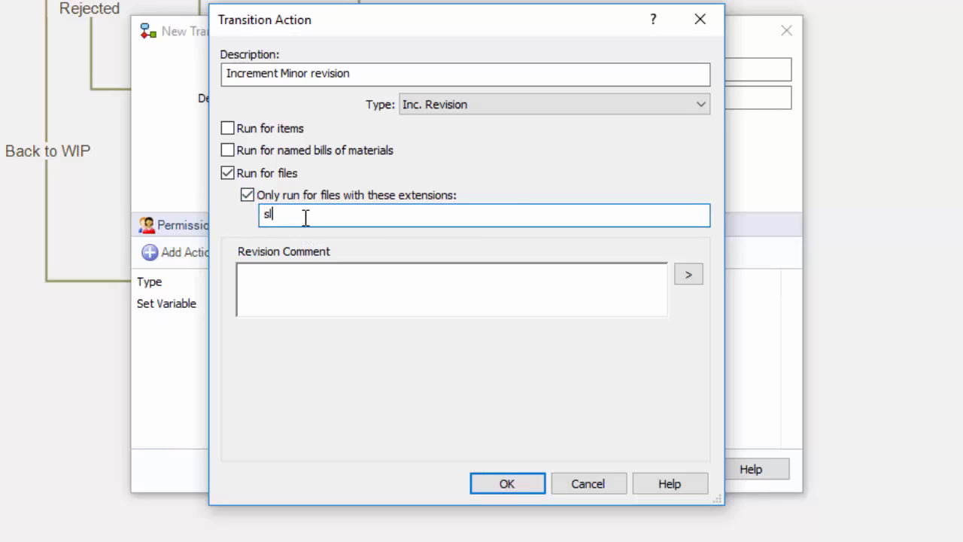
pyautogui.write('ddrw')
pyautogui.click(504, 483)
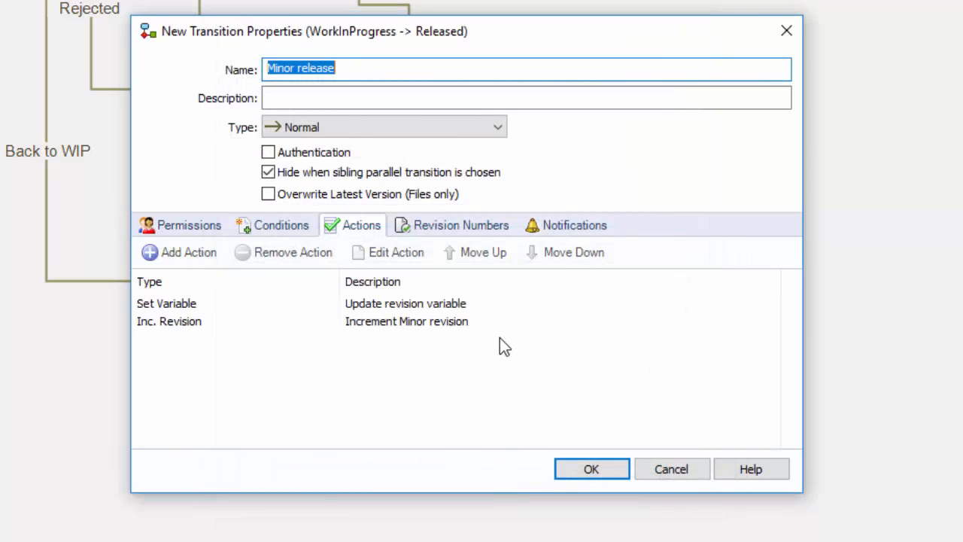
# Accept the Minor release transition with its line straightened vertically between WorkInProgress and Released, and save the workflow.
pyautogui.click(462, 228)
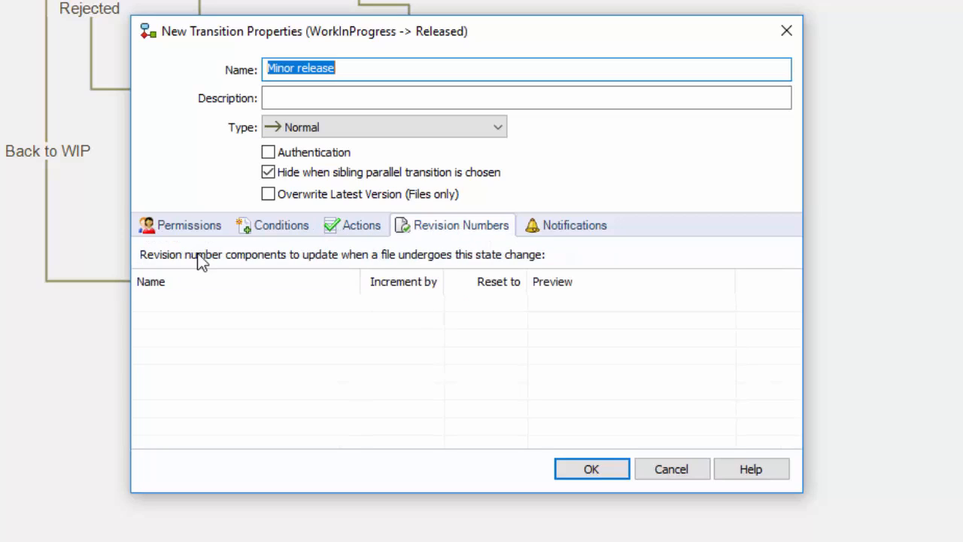
pyautogui.click(585, 470)
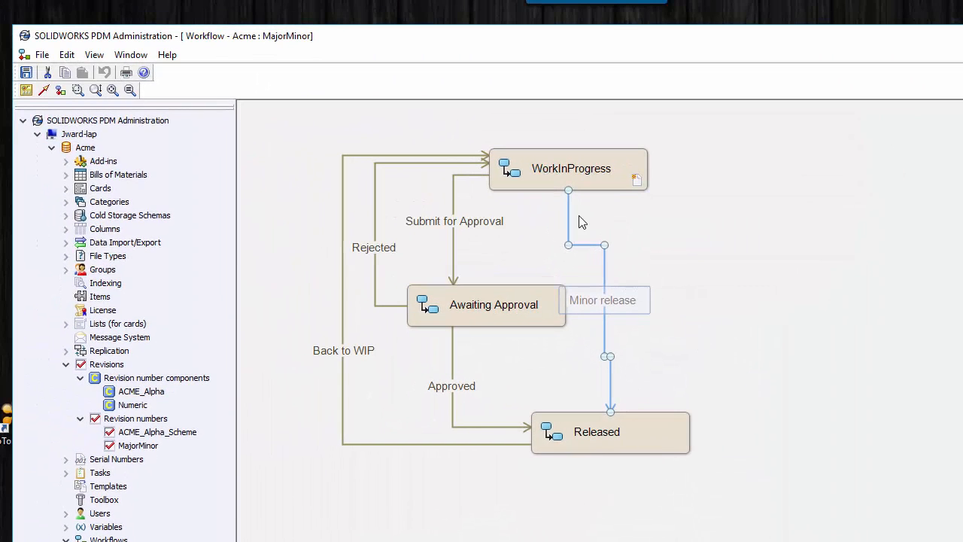
pyautogui.moveTo(605, 266); pyautogui.dragTo(600, 266)
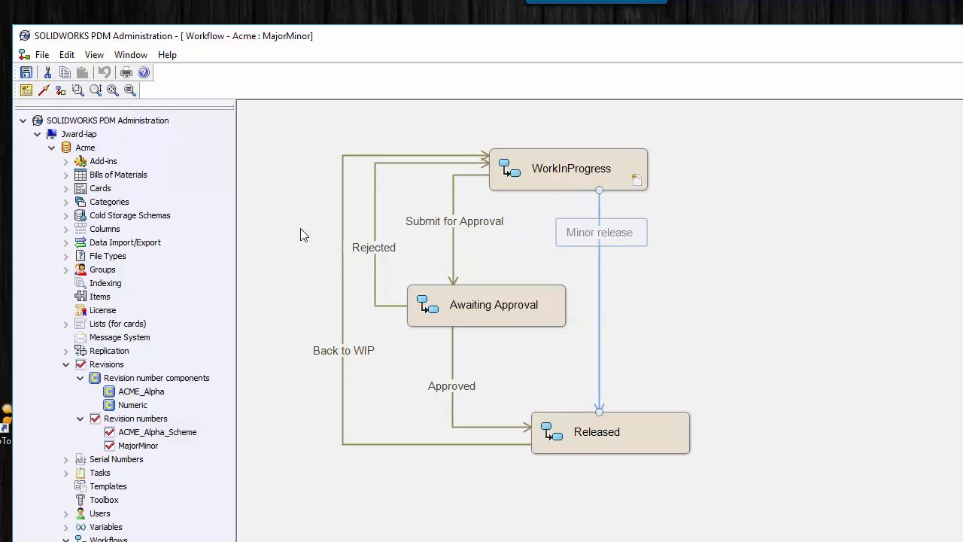
pyautogui.click(27, 73)
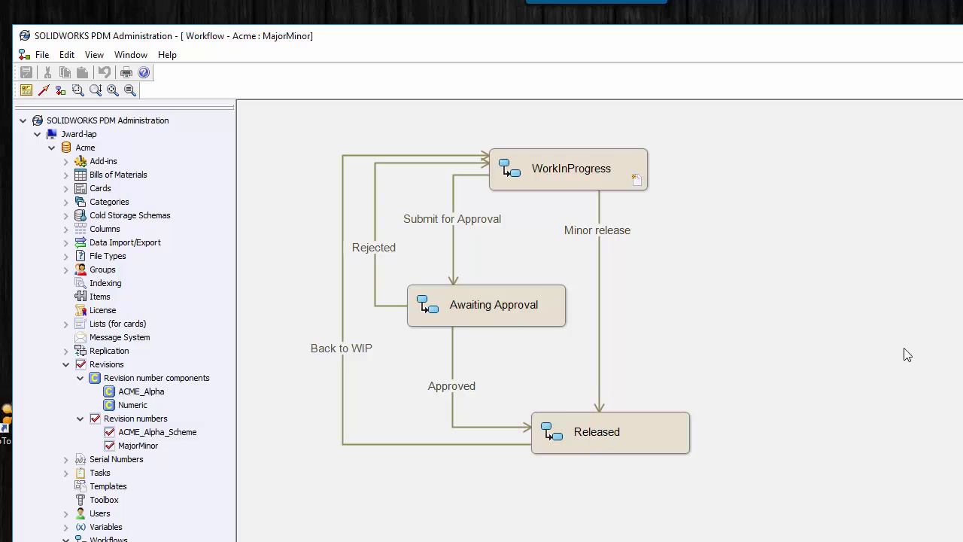
# Set the Minor release transition to increment ACME_Alpha by 0 and Numeric by 1, accept it, and save the workflow.
pyautogui.click(617, 235)
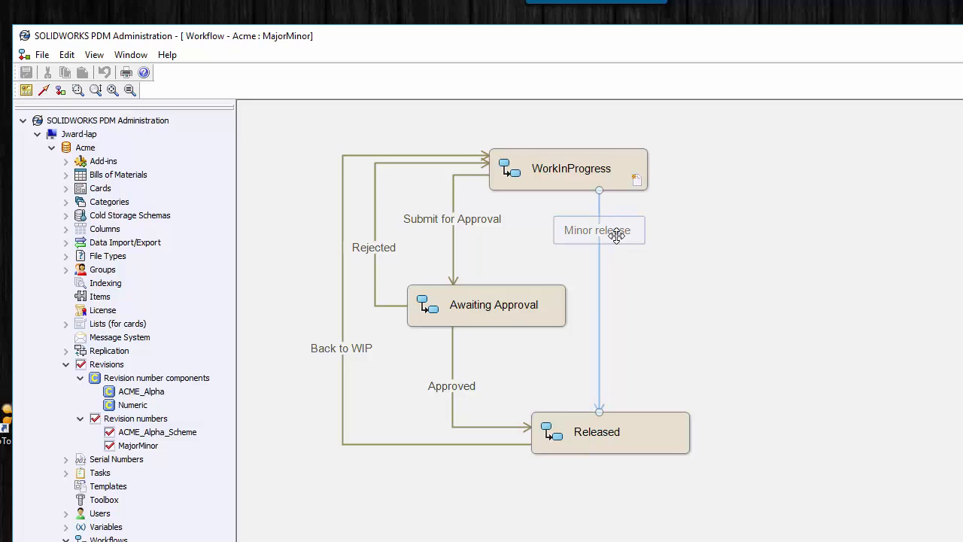
pyautogui.doubleClick(616, 234)
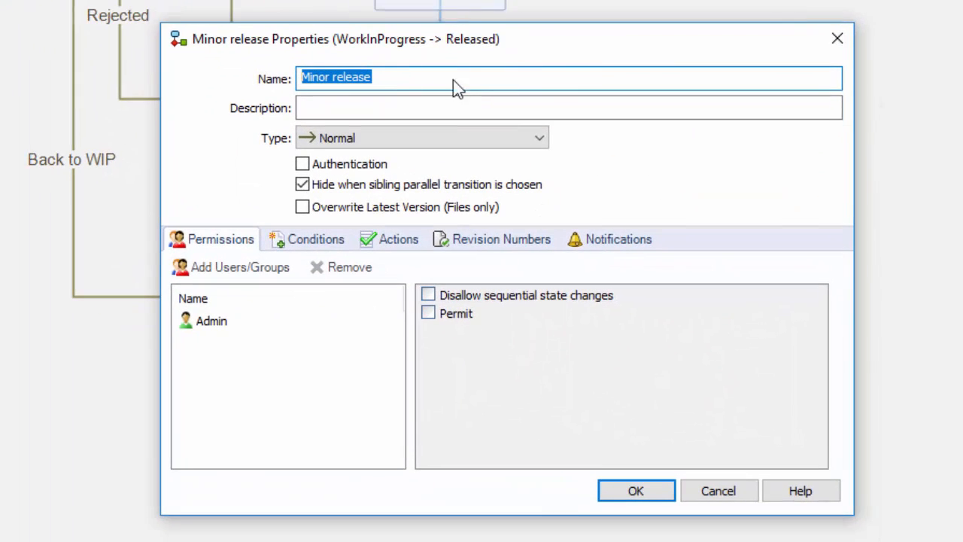
pyautogui.click(489, 239)
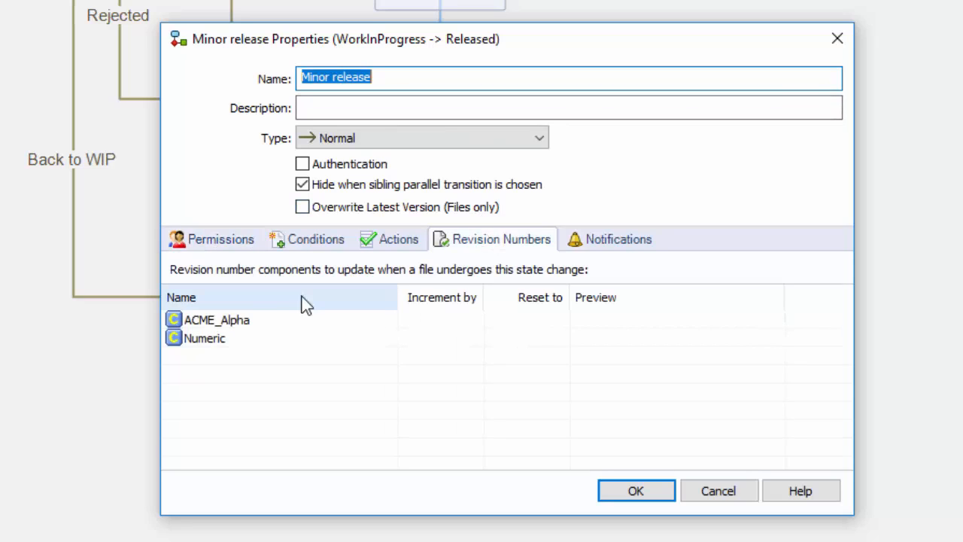
pyautogui.click(465, 320)
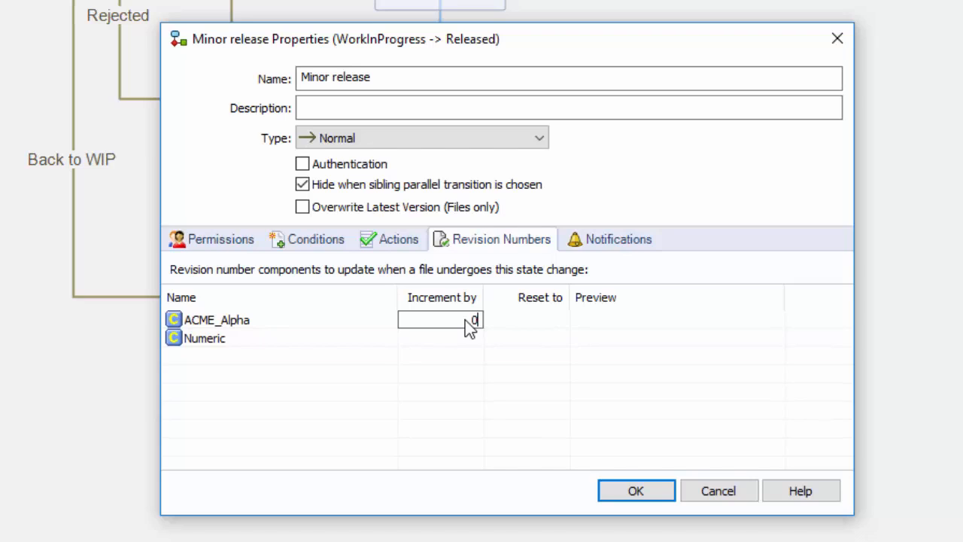
pyautogui.click(476, 340)
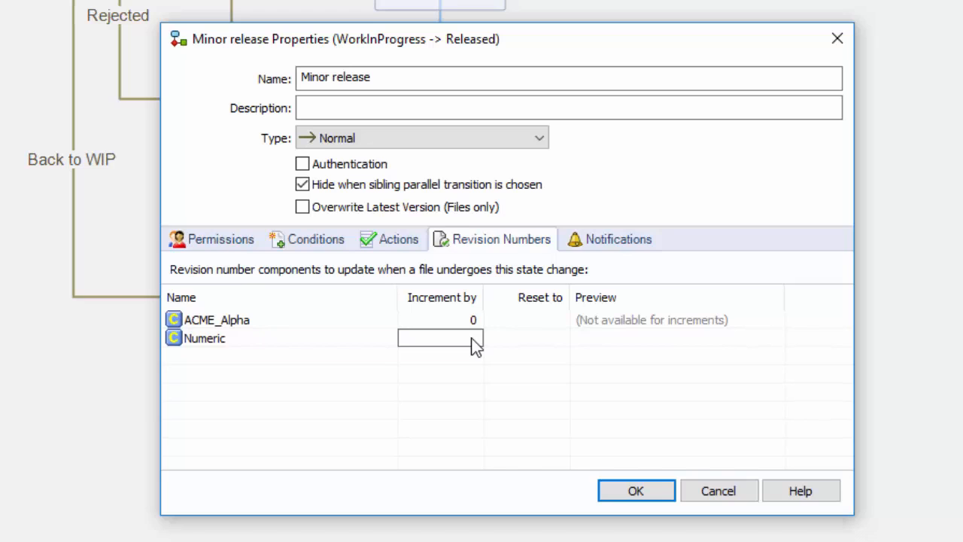
pyautogui.write('1')
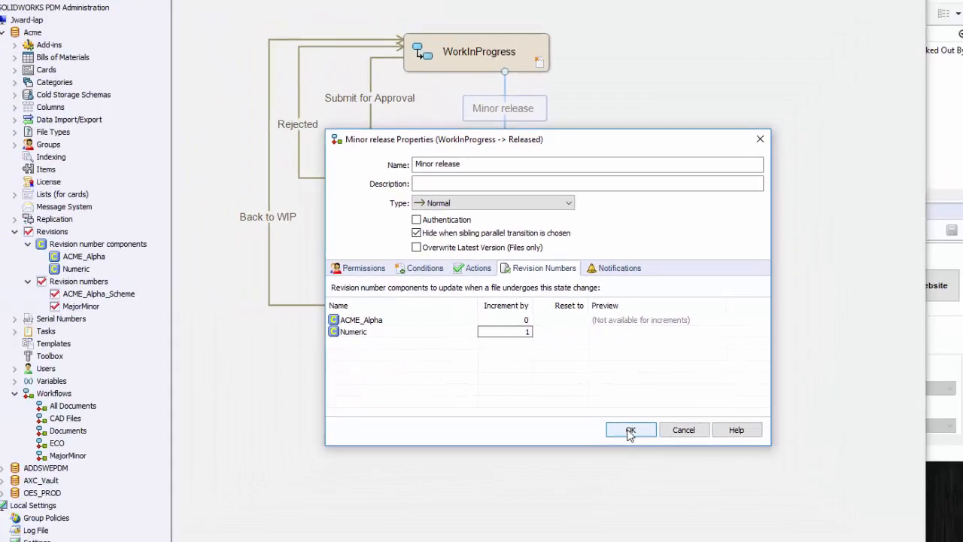
pyautogui.click(633, 493)
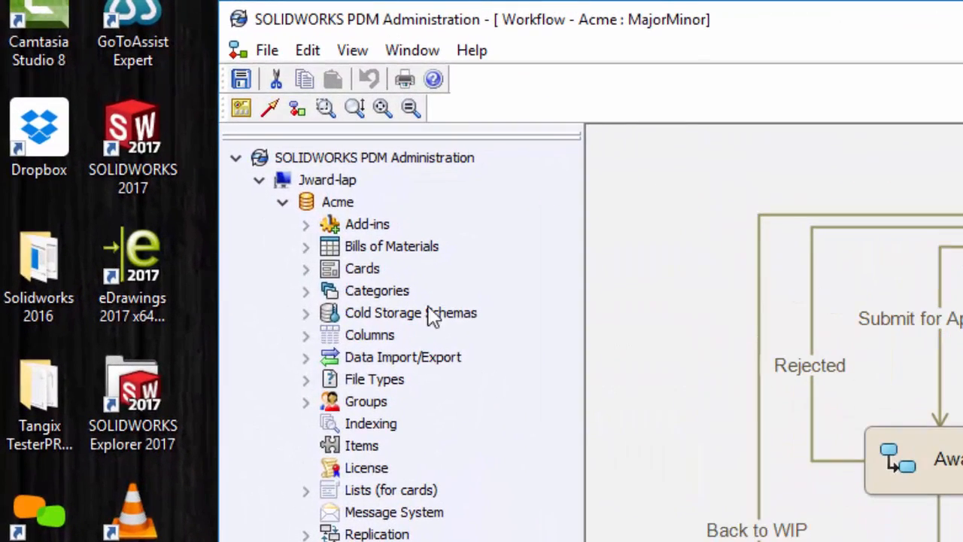
pyautogui.click(242, 80)
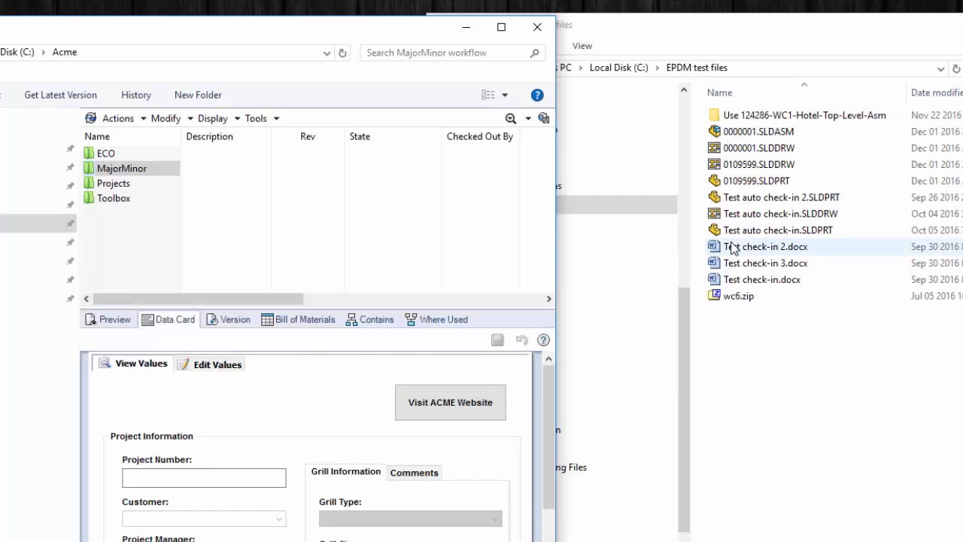
# In File Explorer, copy Test auto check-in.SLDDRW and Test auto check-in.SLDPRT from EPDM test files into the Acme vault's MajorMinor folder.
pyautogui.click(685, 209)
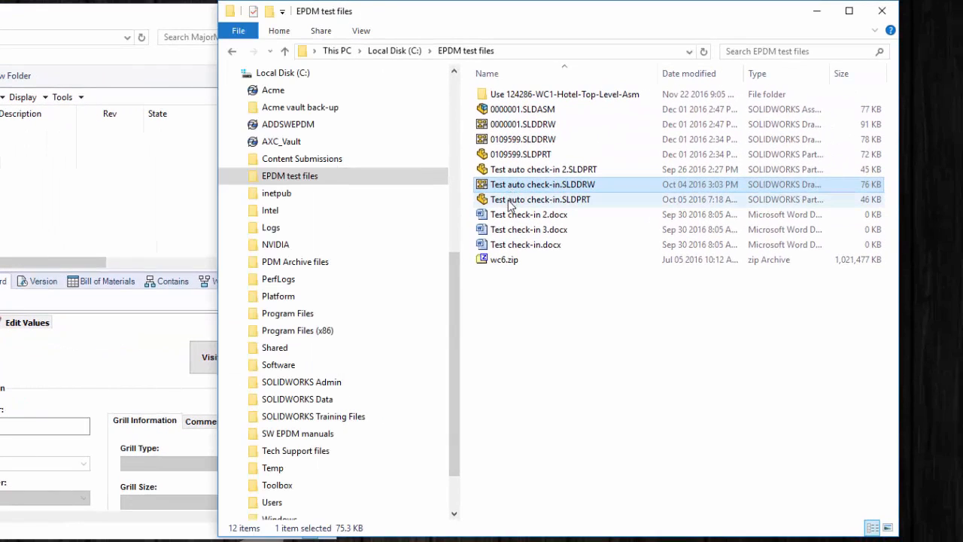
pyautogui.keyDown('ctrl'); pyautogui.click(510, 201); pyautogui.keyUp('ctrl')
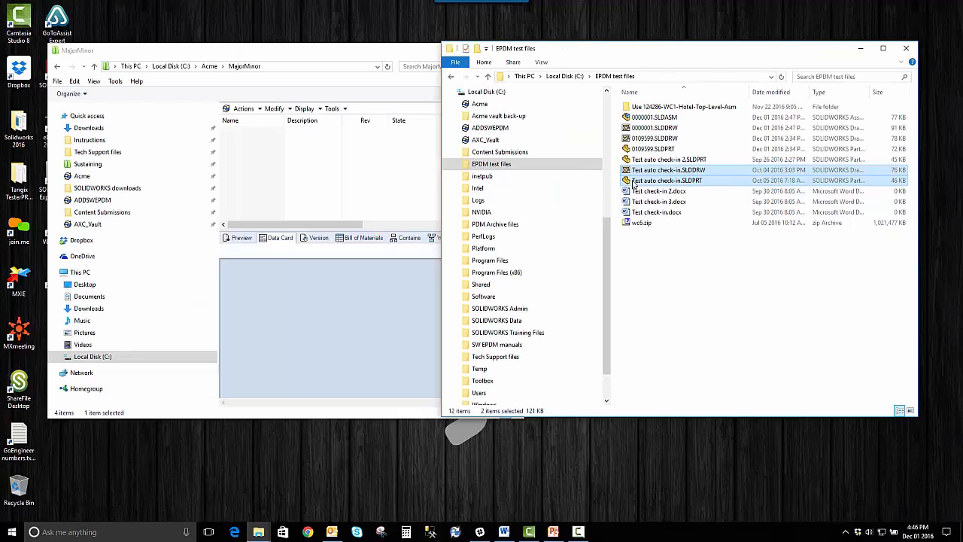
pyautogui.moveTo(510, 202); pyautogui.dragTo(401, 177)
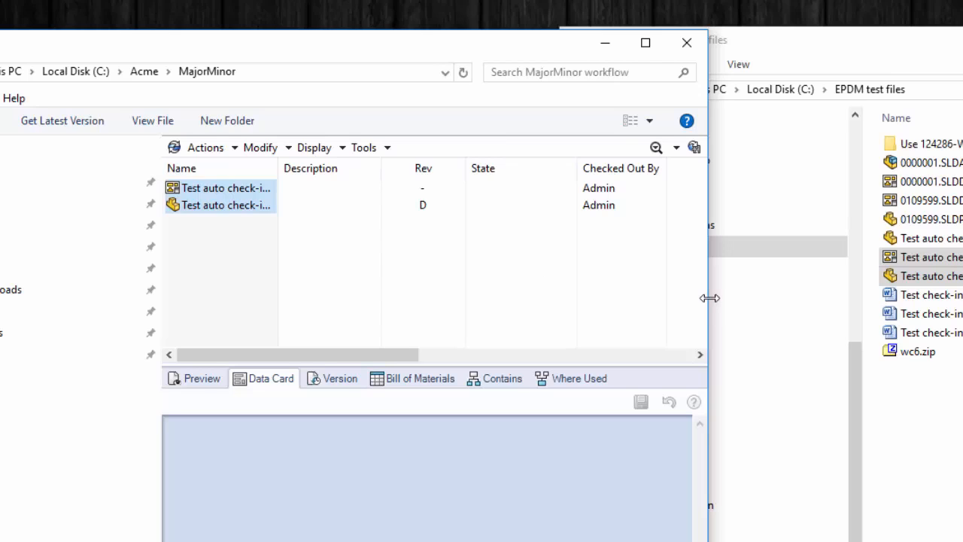
# Widen the vault window and check in the drawing and part just added to the MajorMinor folder.
pyautogui.moveTo(707, 297); pyautogui.dragTo(867, 296)
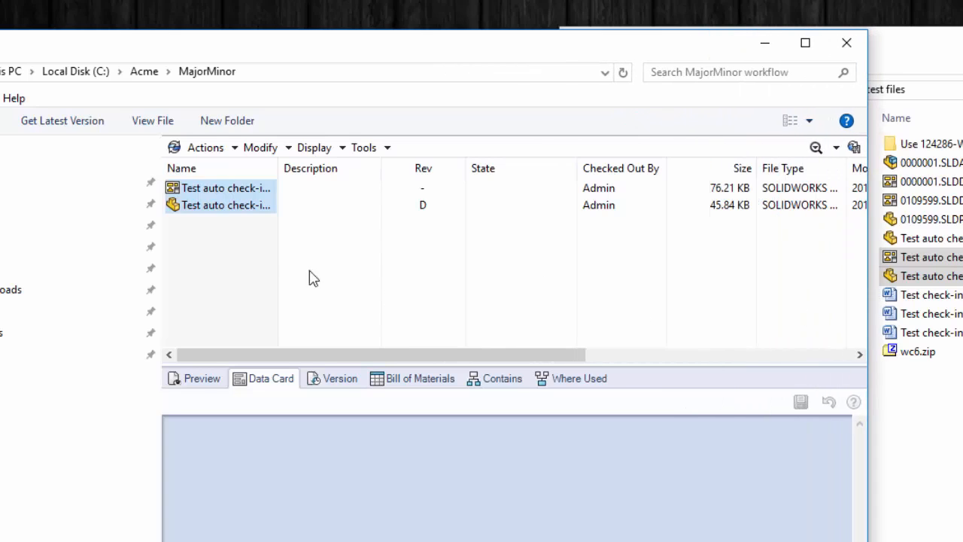
pyautogui.rightClick(229, 208)
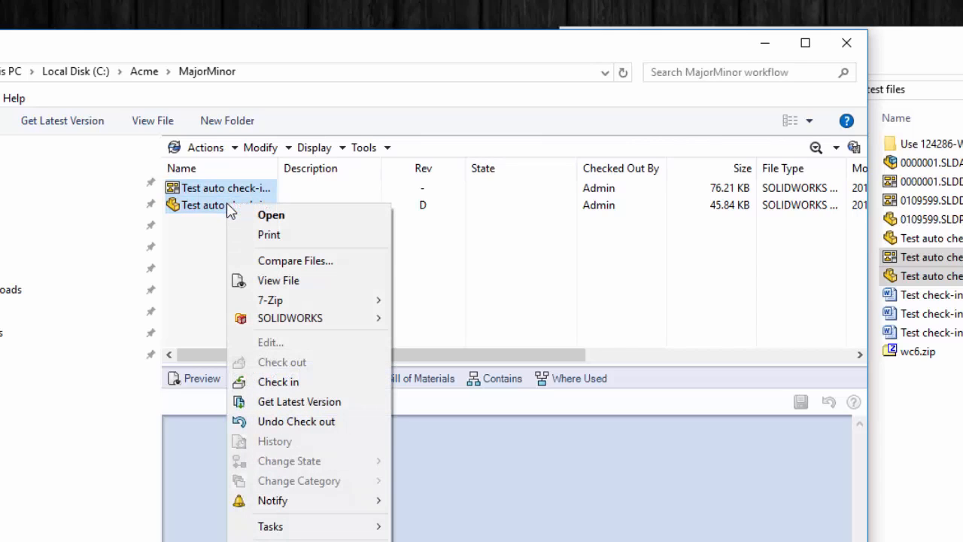
pyautogui.click(274, 382)
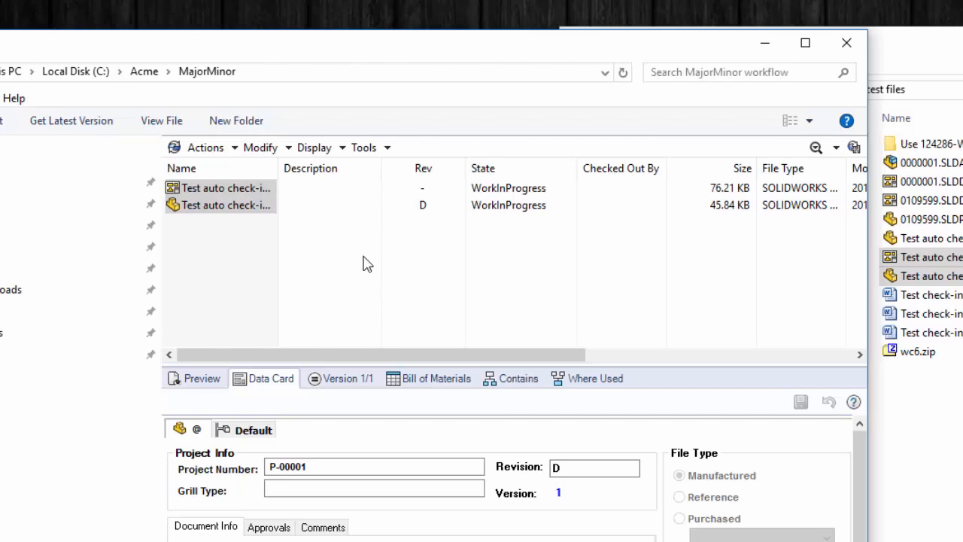
# Examine the checked-in files' version details and data card, widening the Name column to fit the full file names.
pyautogui.click(354, 379)
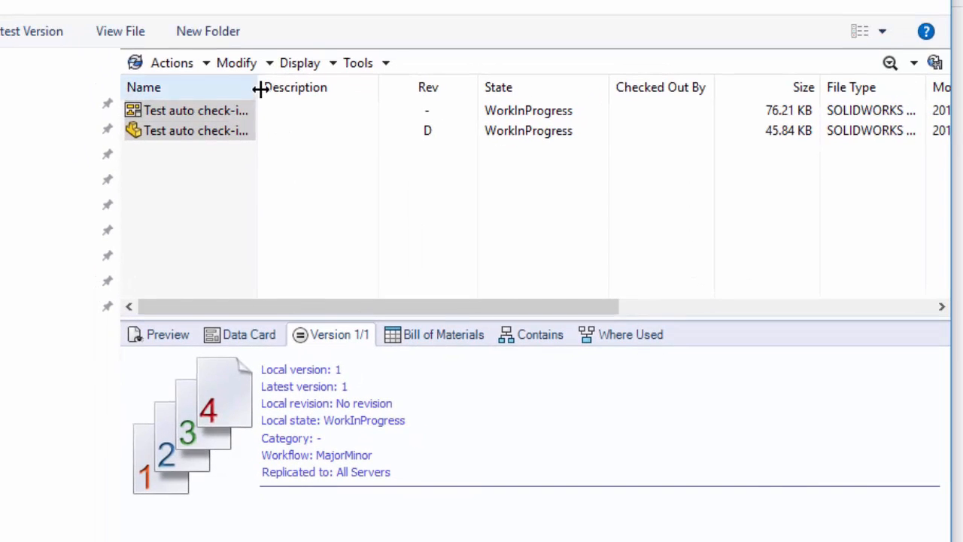
pyautogui.moveTo(261, 89); pyautogui.dragTo(333, 87)
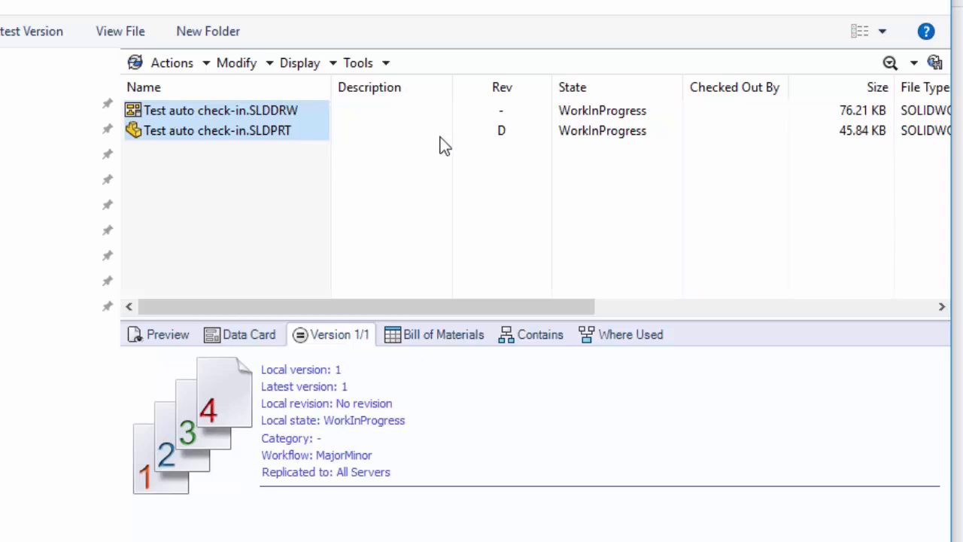
pyautogui.click(225, 336)
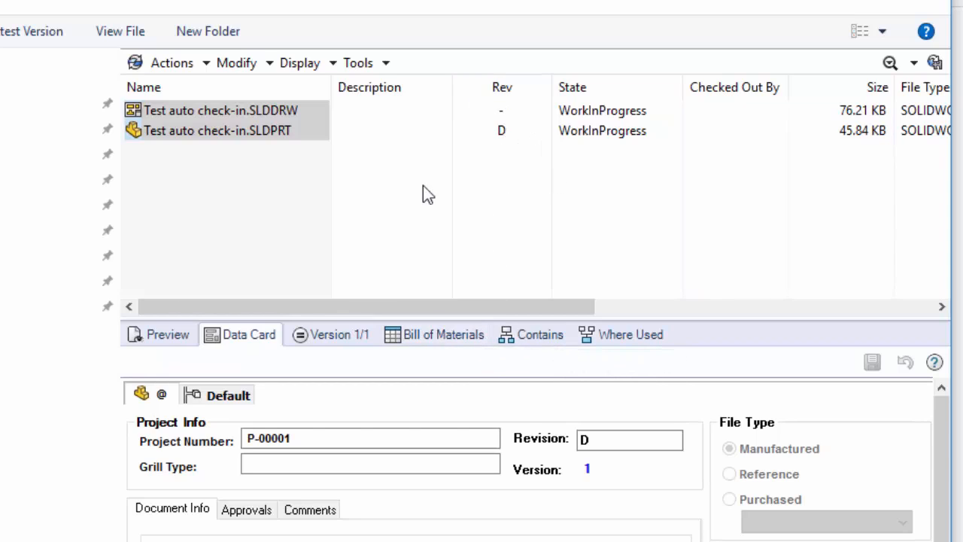
# Review the history of Test auto check-in.SLDPRT after its initial check-in, and close it.
pyautogui.click(229, 134)
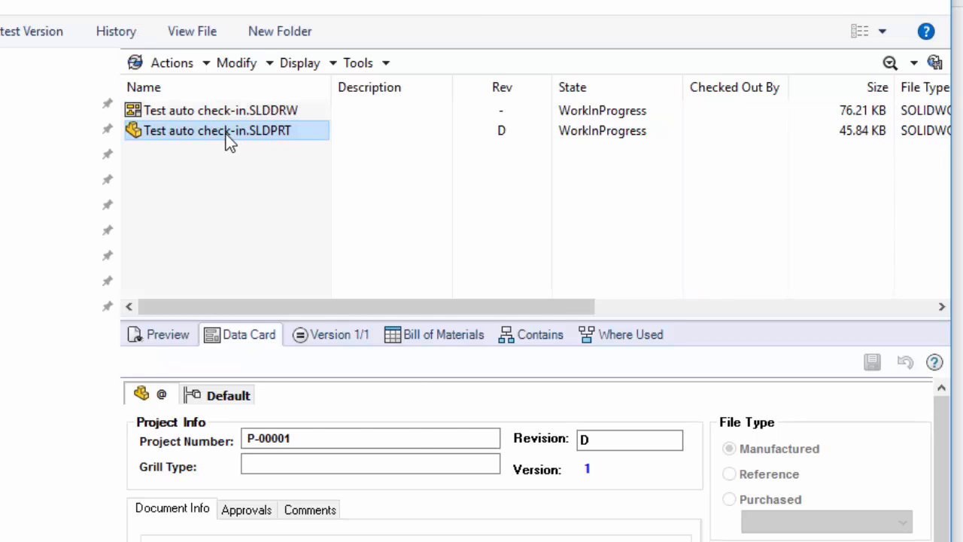
pyautogui.rightClick(226, 136)
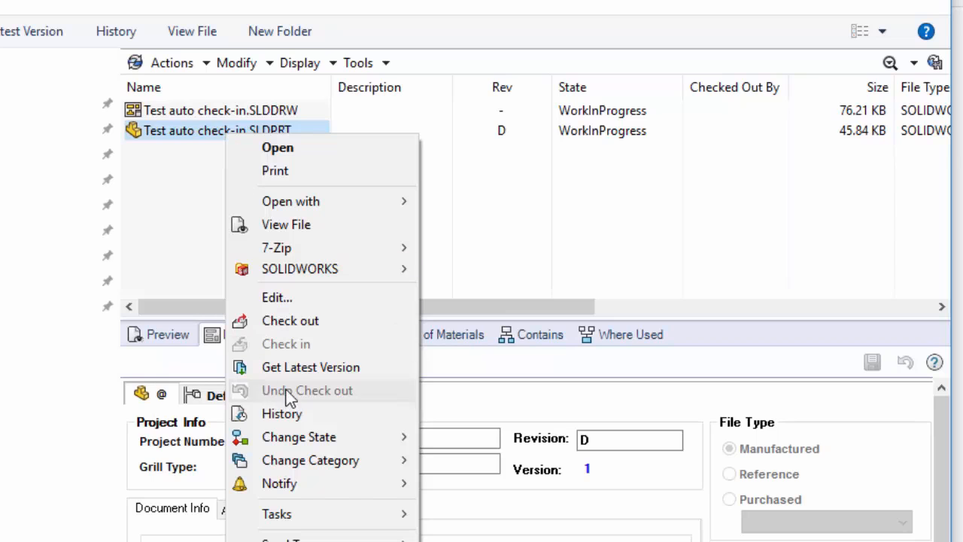
pyautogui.click(290, 415)
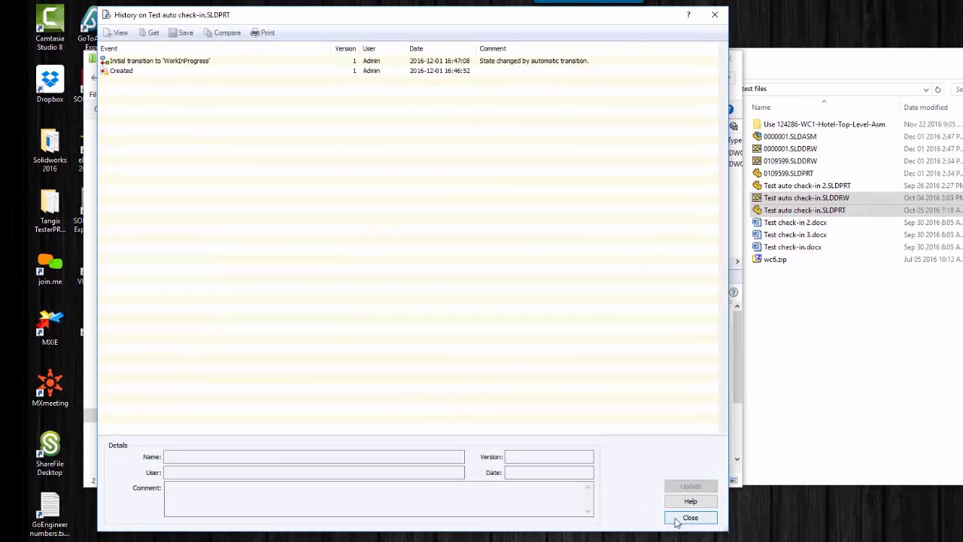
pyautogui.click(681, 518)
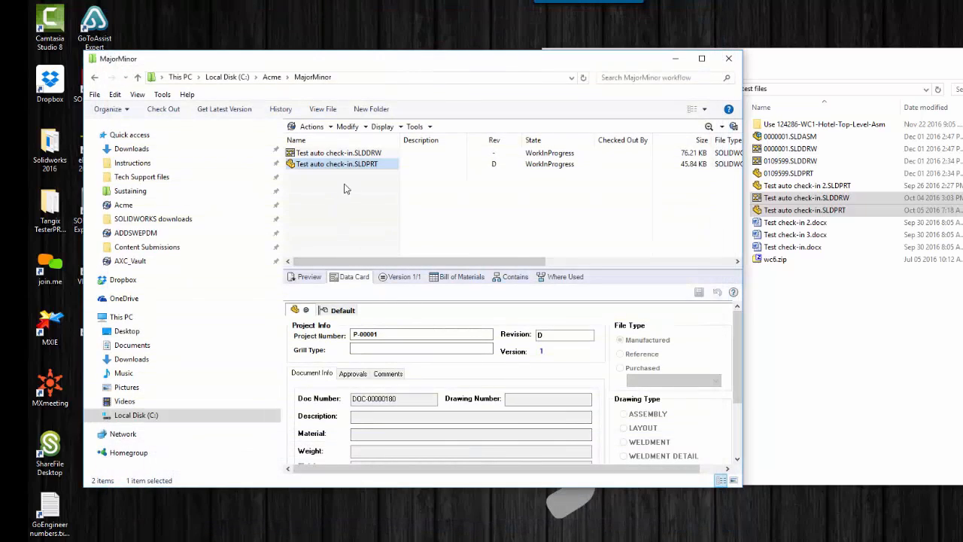
# Send both the drawing and the part through the Submit for Approval transition.
pyautogui.moveTo(344, 185); pyautogui.dragTo(328, 155)
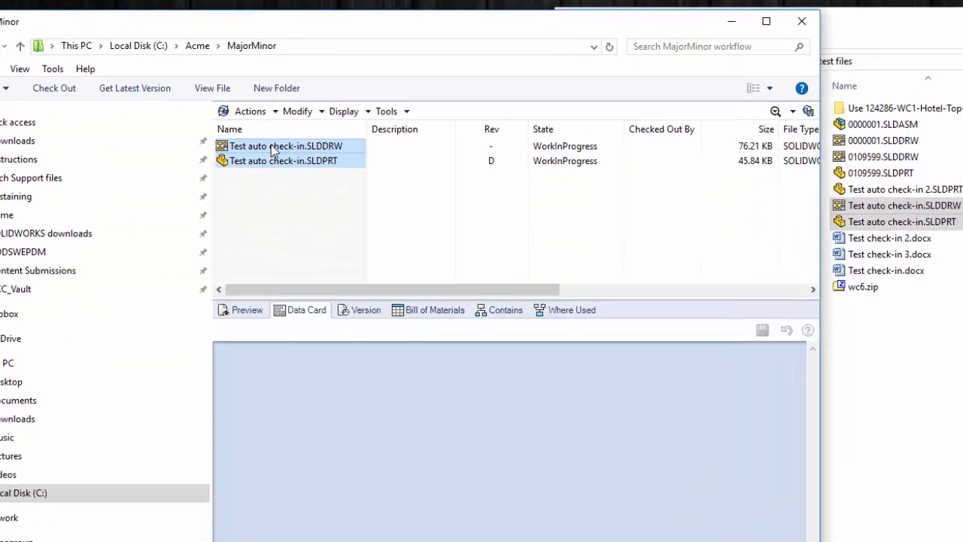
pyautogui.rightClick(272, 149)
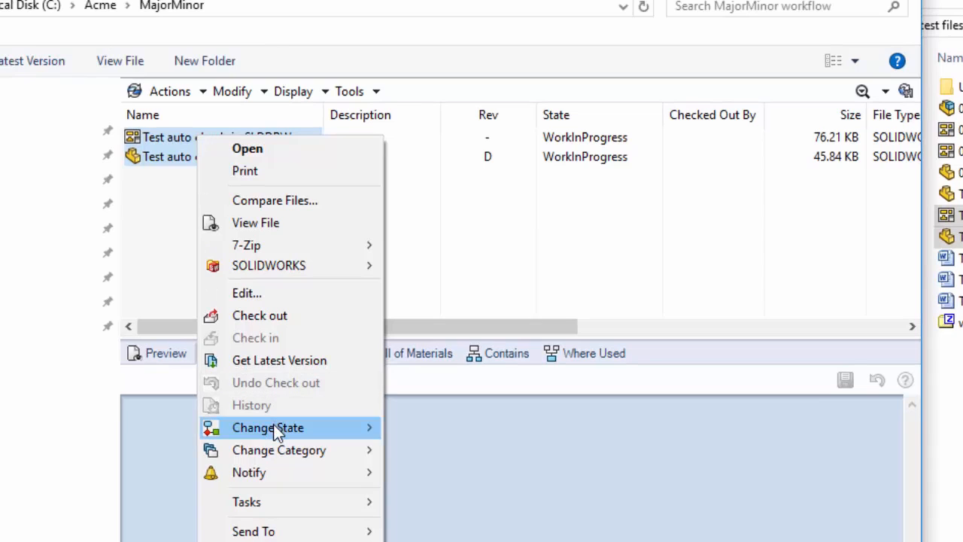
pyautogui.moveTo(273, 426)
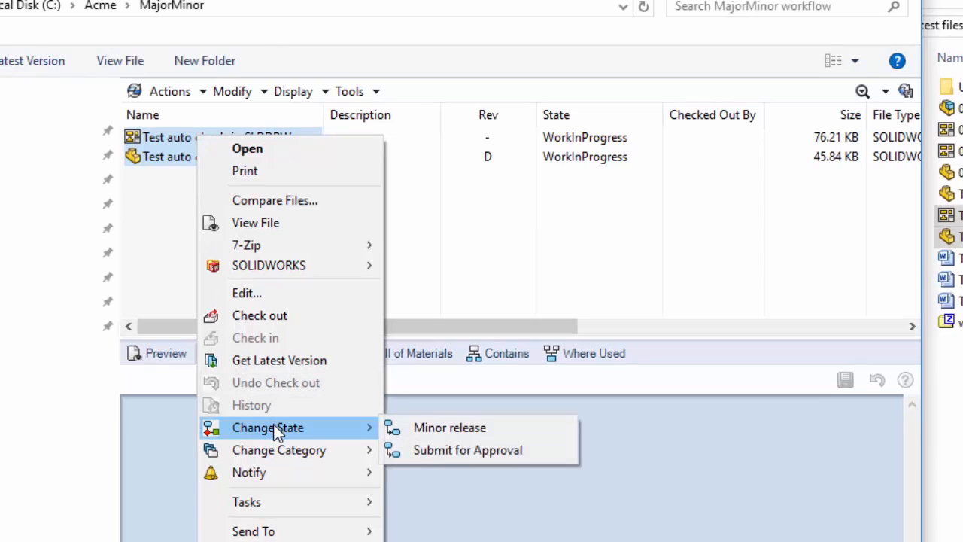
pyautogui.click(445, 450)
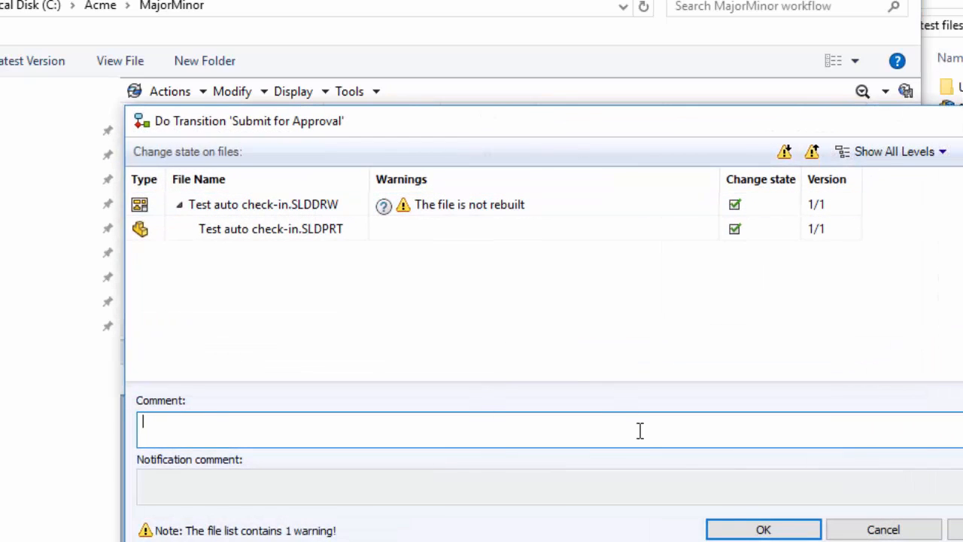
pyautogui.click(755, 529)
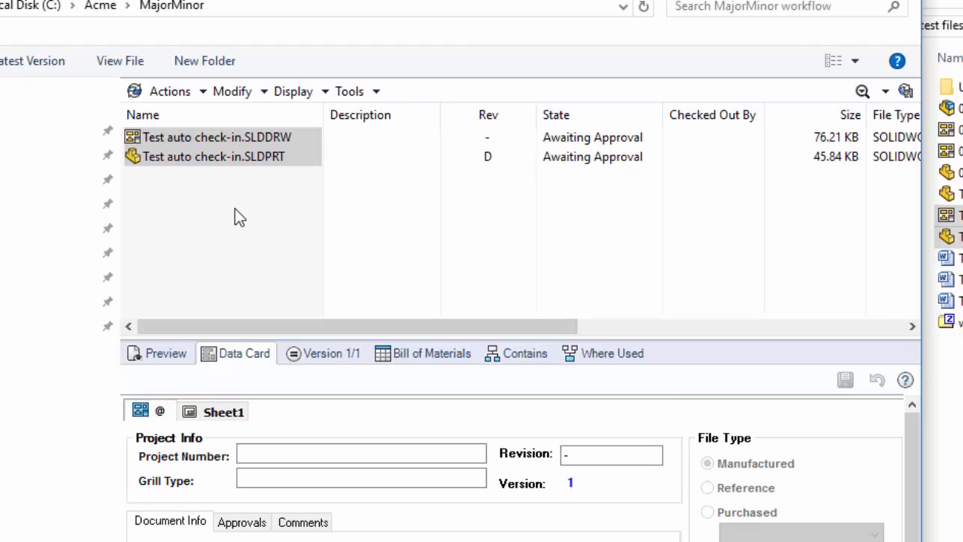
# Send both files awaiting approval through the Approved transition.
pyautogui.rightClick(202, 158)
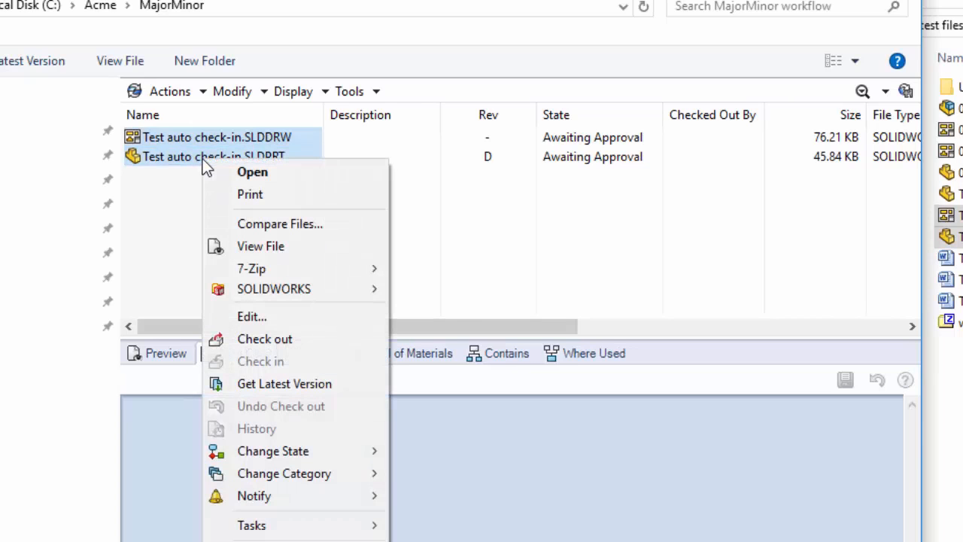
pyautogui.moveTo(261, 449)
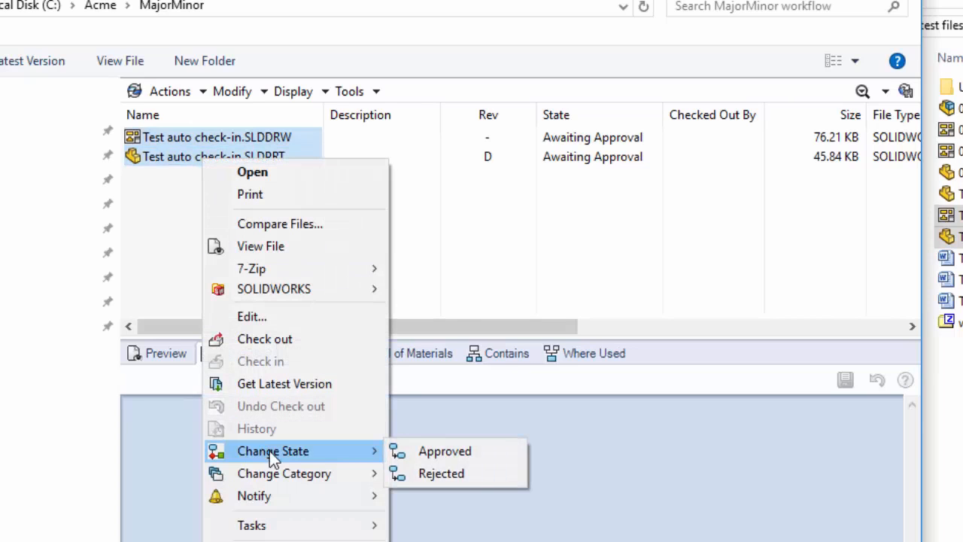
pyautogui.click(462, 453)
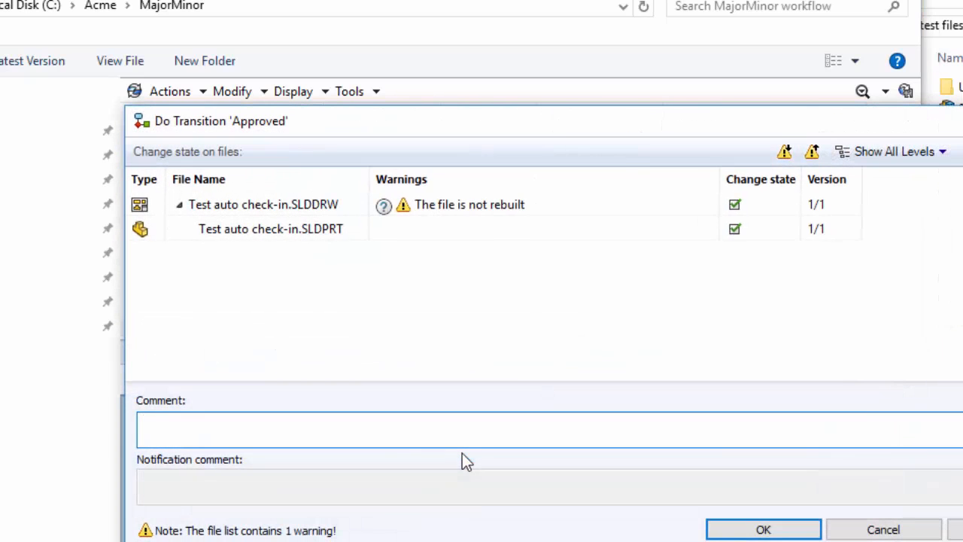
pyautogui.click(753, 526)
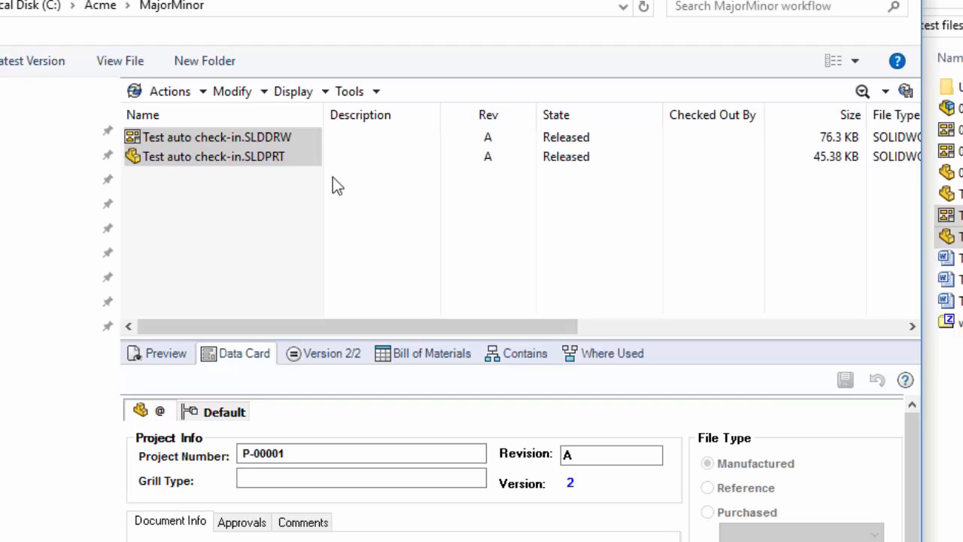
# Examine the revision event in the released part's history, and close the history.
pyautogui.click(235, 156)
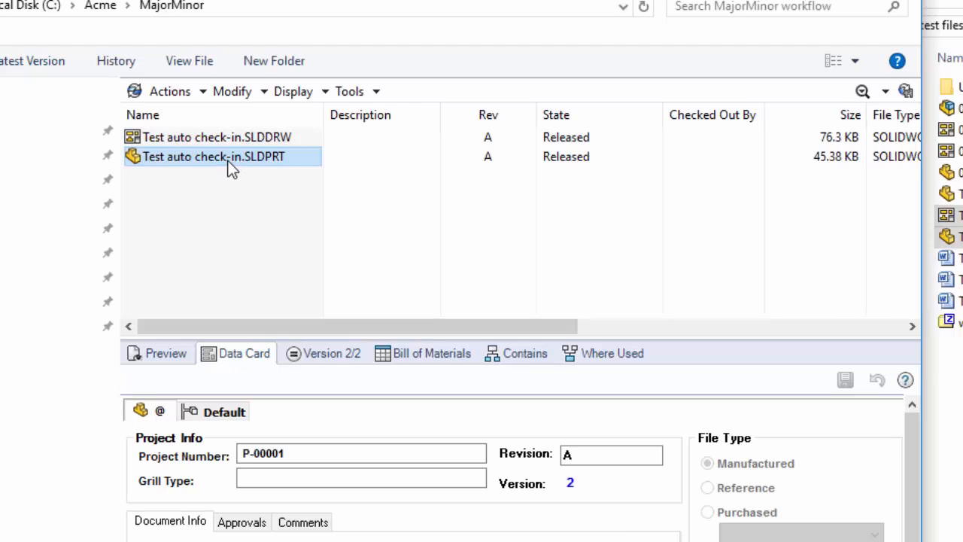
pyautogui.rightClick(232, 170)
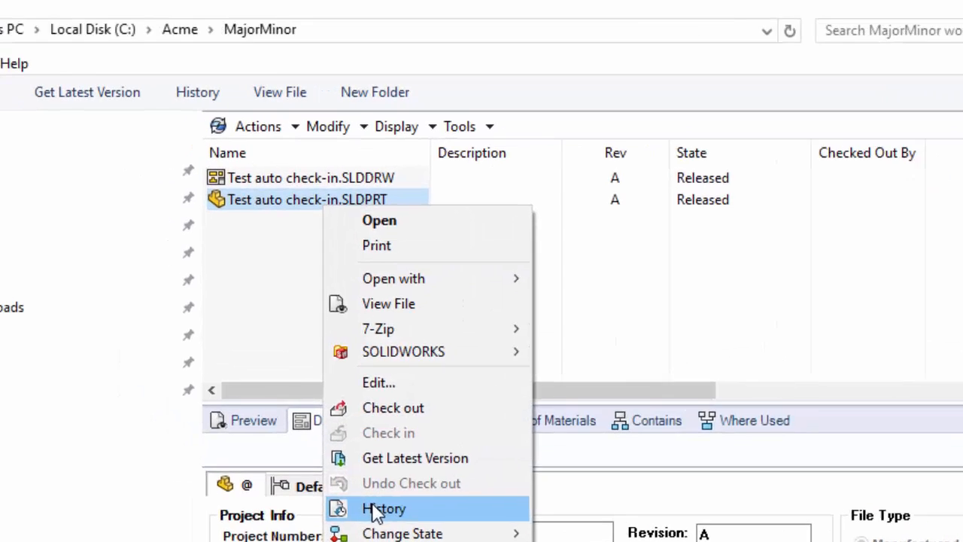
pyautogui.click(282, 431)
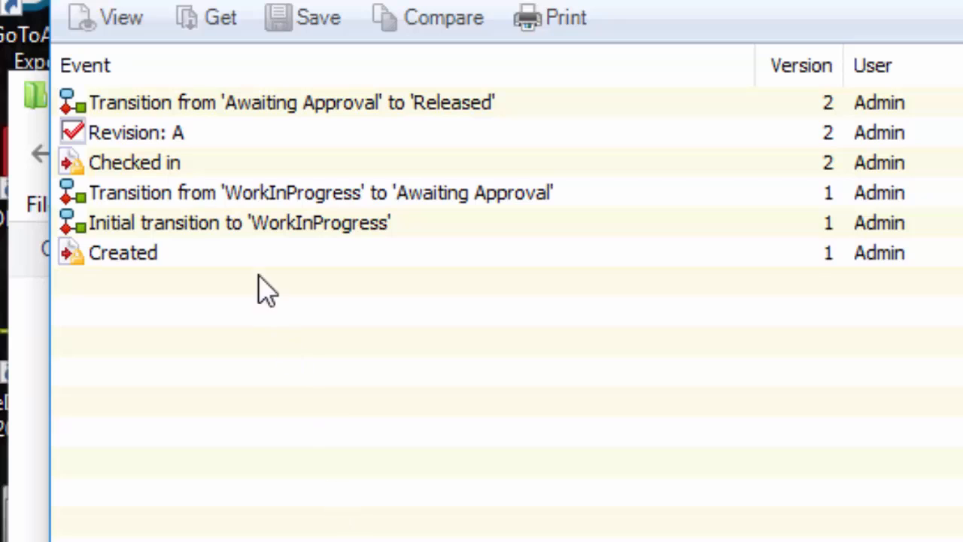
pyautogui.click(159, 136)
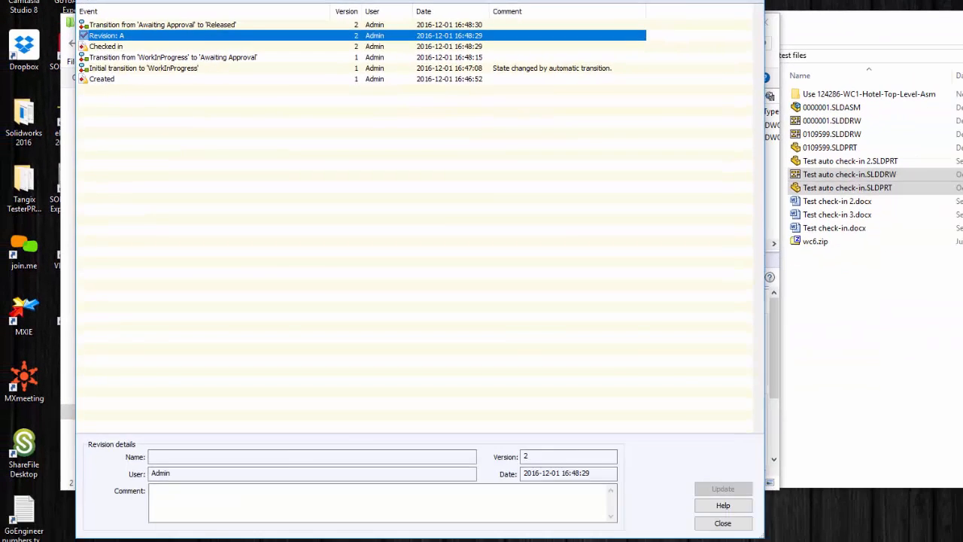
pyautogui.press('Escape')
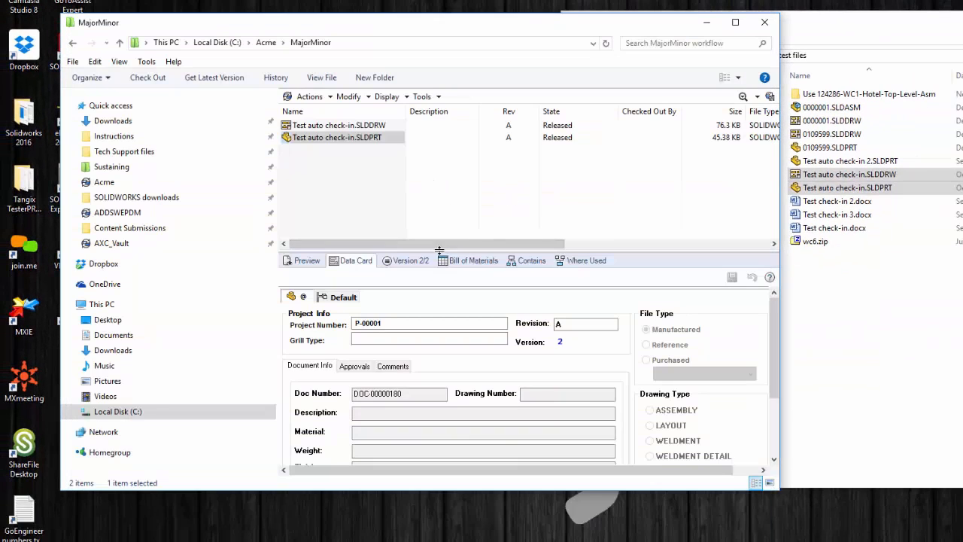
# Send the released drawing Test auto check-in.SLDDRW and its referenced part through the Back to WIP transition.
pyautogui.click(366, 127)
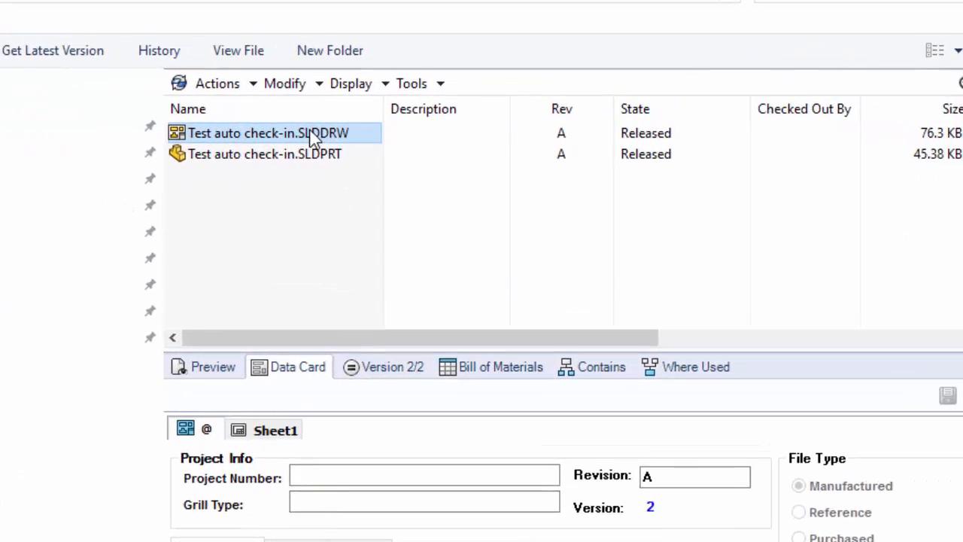
pyautogui.rightClick(316, 134)
pyautogui.moveTo(417, 458)
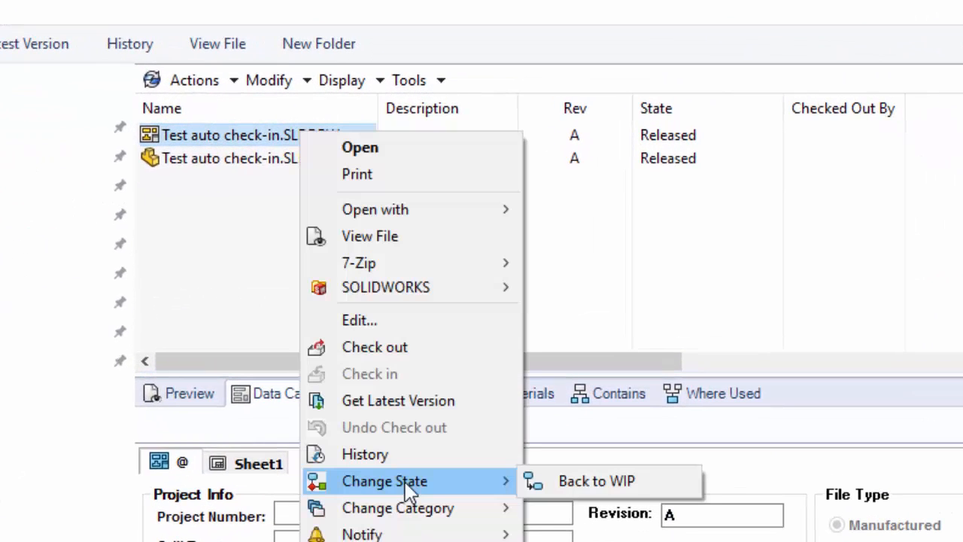
pyautogui.click(564, 481)
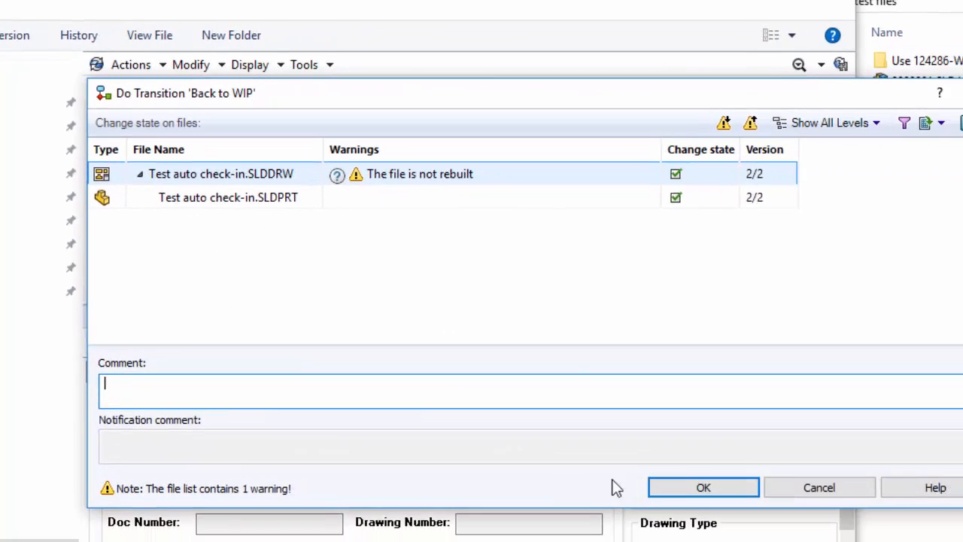
pyautogui.click(691, 489)
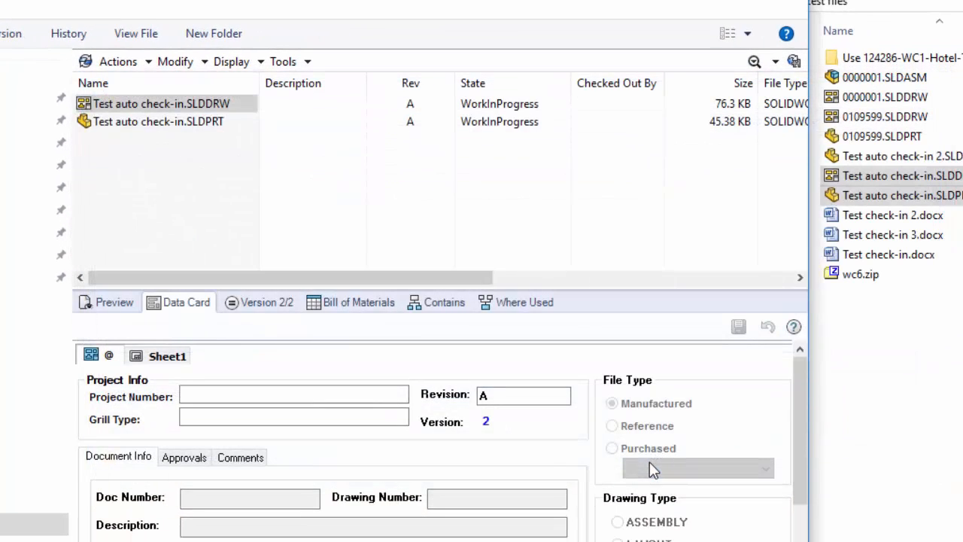
# Send the drawing Test auto check-in.SLDDRW through the Minor release transition.
pyautogui.rightClick(214, 103)
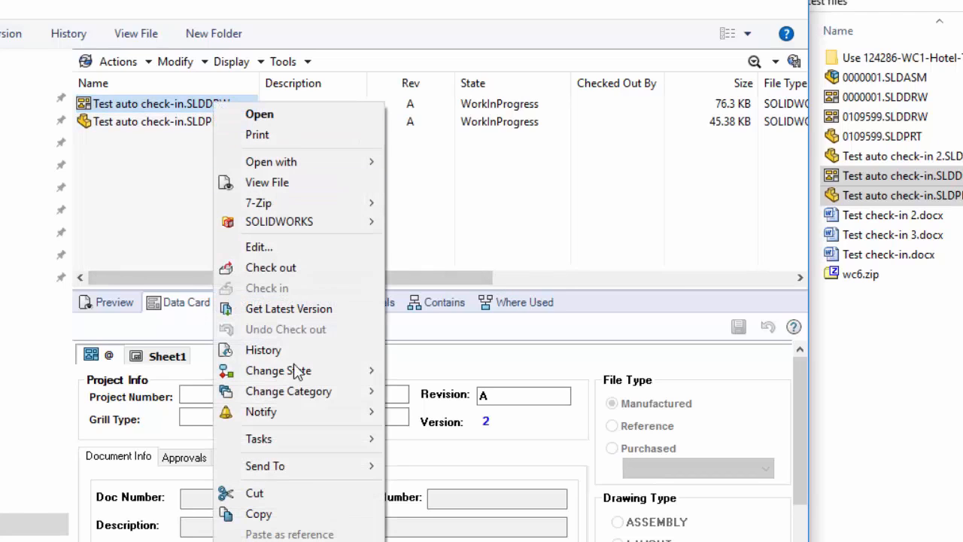
pyautogui.moveTo(298, 371)
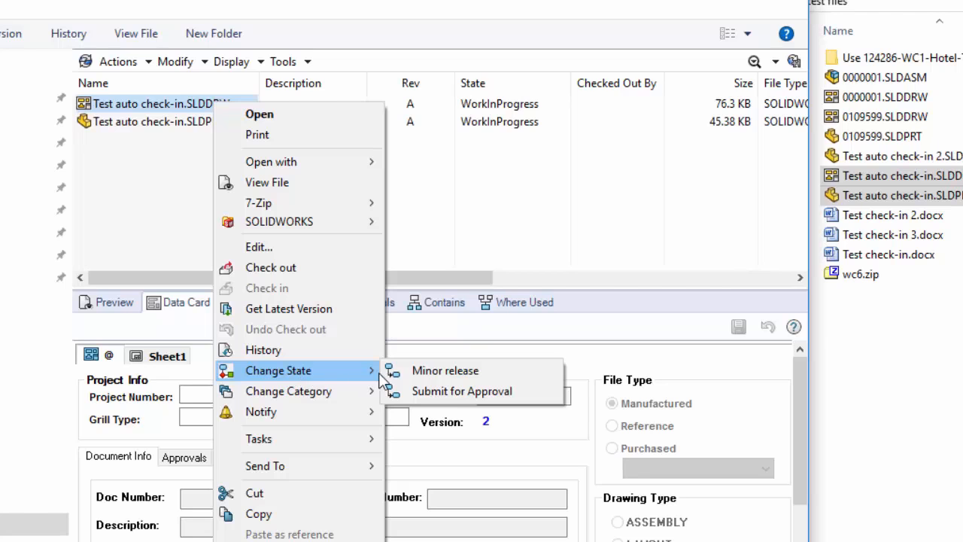
pyautogui.click(419, 373)
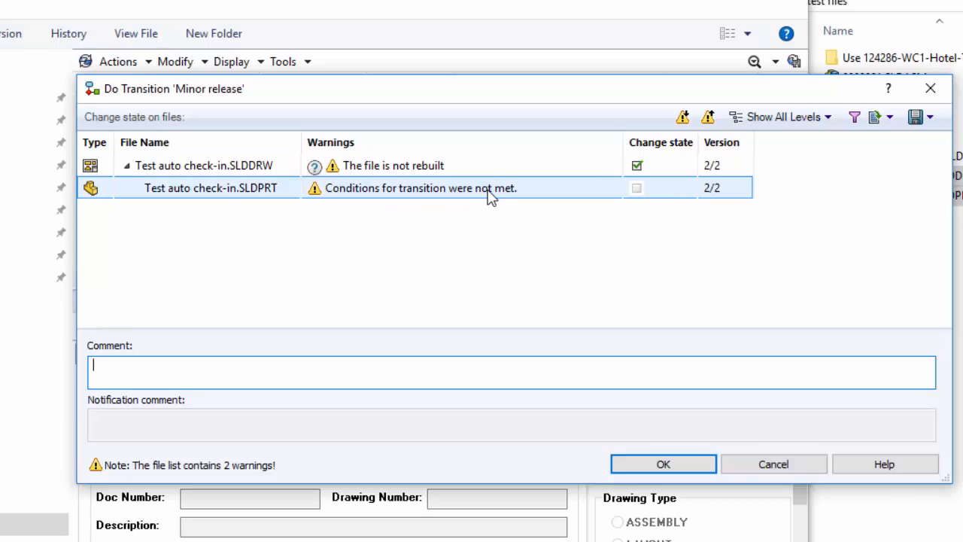
pyautogui.click(686, 468)
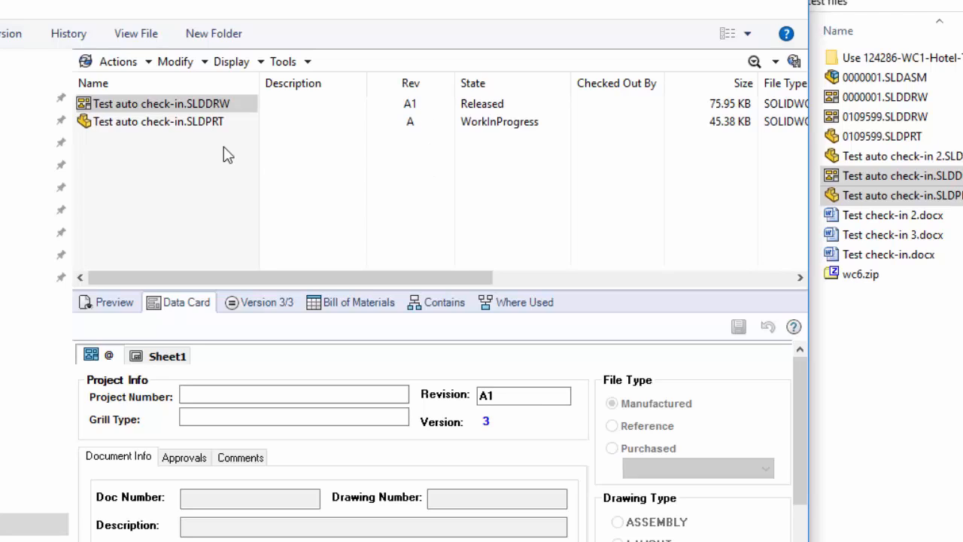
# Return the minor-released drawing to work in progress with the Back to WIP transition.
pyautogui.rightClick(163, 108)
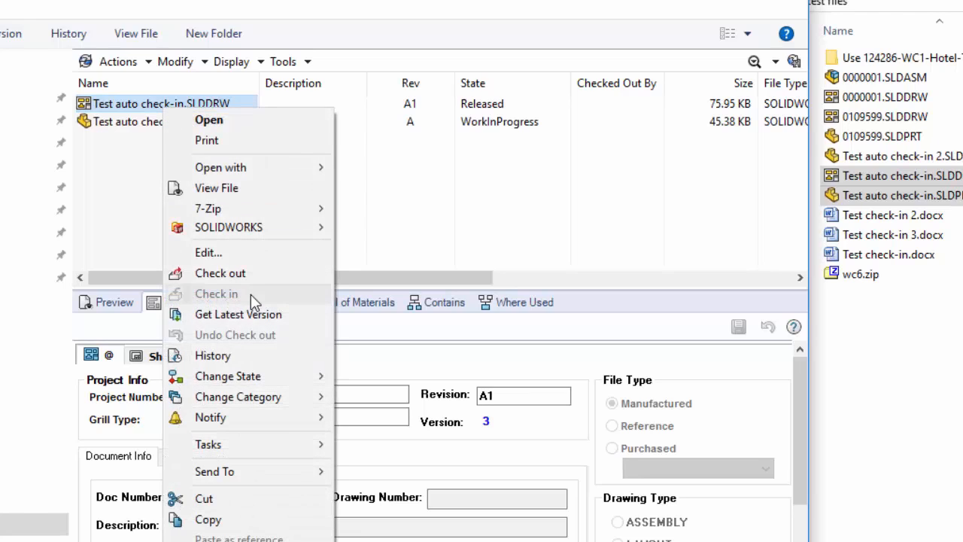
pyautogui.moveTo(244, 376)
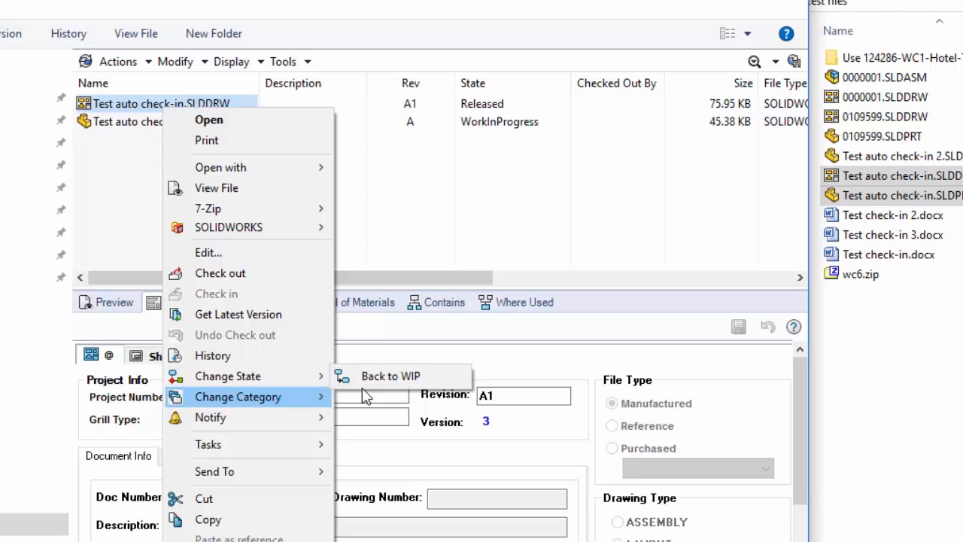
pyautogui.click(390, 376)
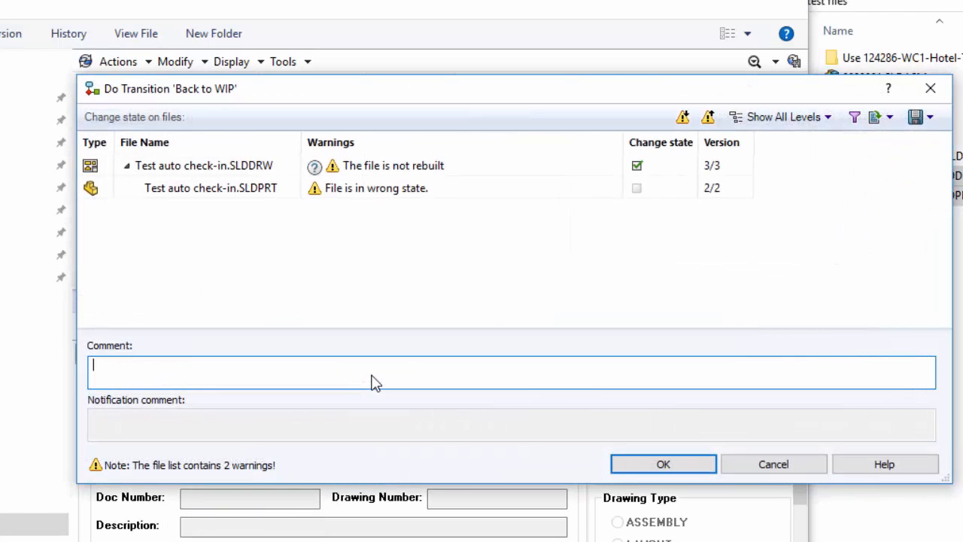
pyautogui.click(650, 465)
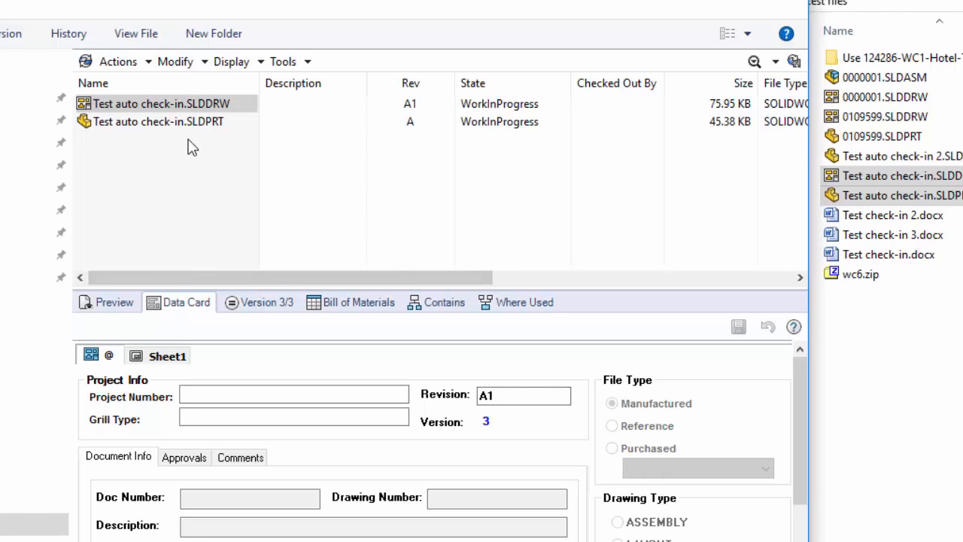
# Send both Test auto check-in files, the drawing and the part, through the Submit for Approval transition.
pyautogui.moveTo(187, 138); pyautogui.dragTo(120, 99)
pyautogui.rightClick(120, 100)
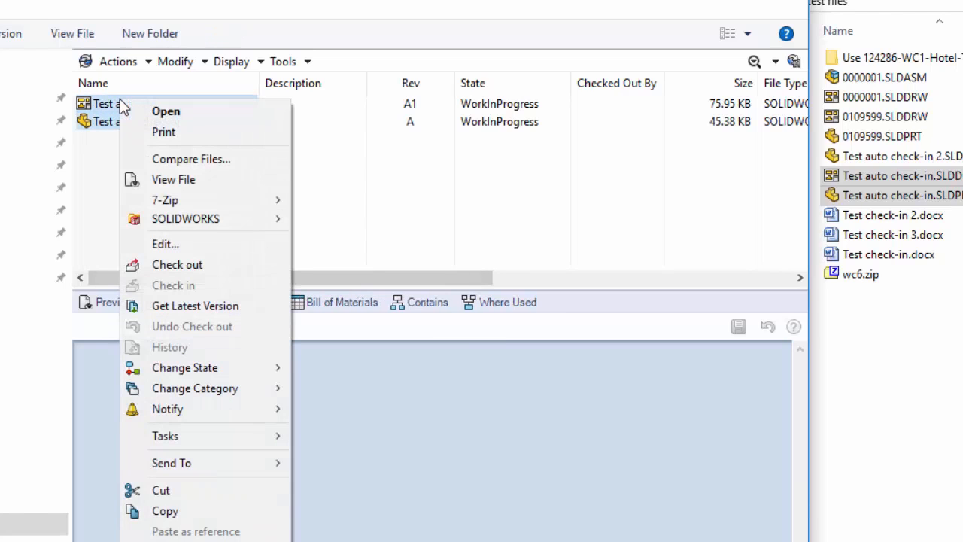
pyautogui.moveTo(208, 370)
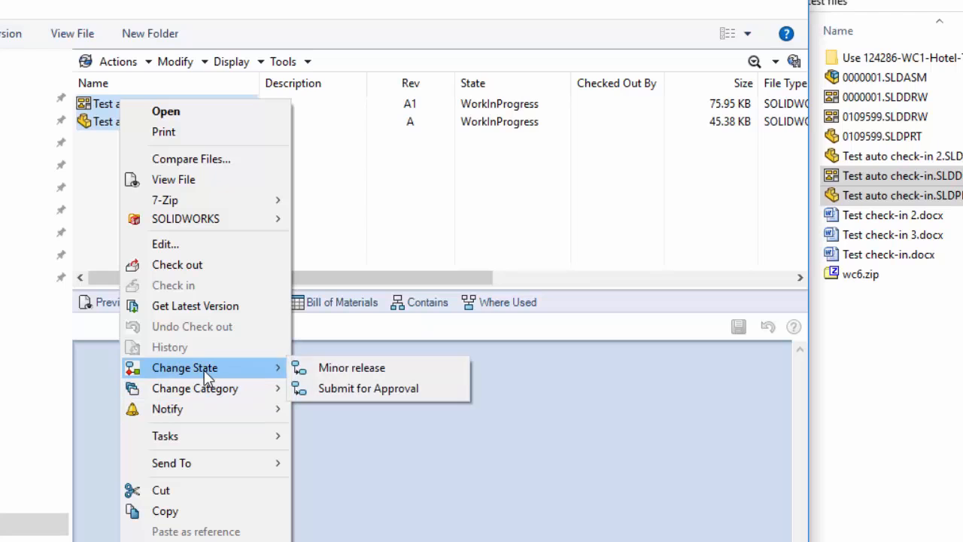
pyautogui.click(332, 389)
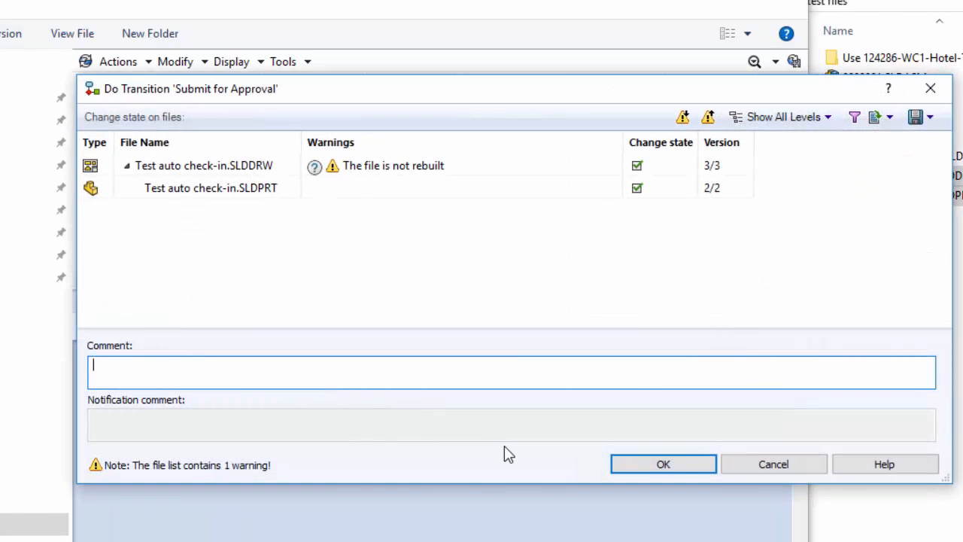
pyautogui.click(652, 466)
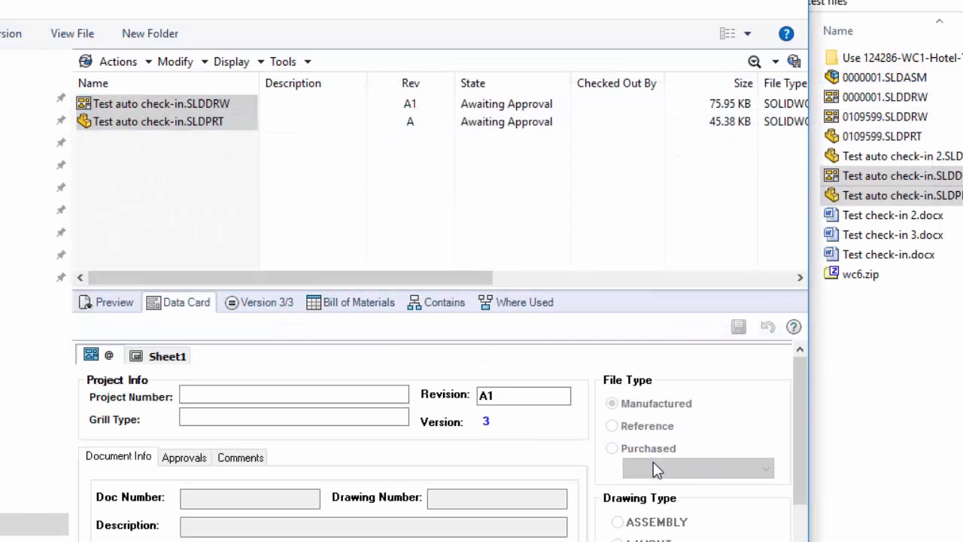
# Release the drawing and the part awaiting approval through the Approved transition.
pyautogui.rightClick(160, 131)
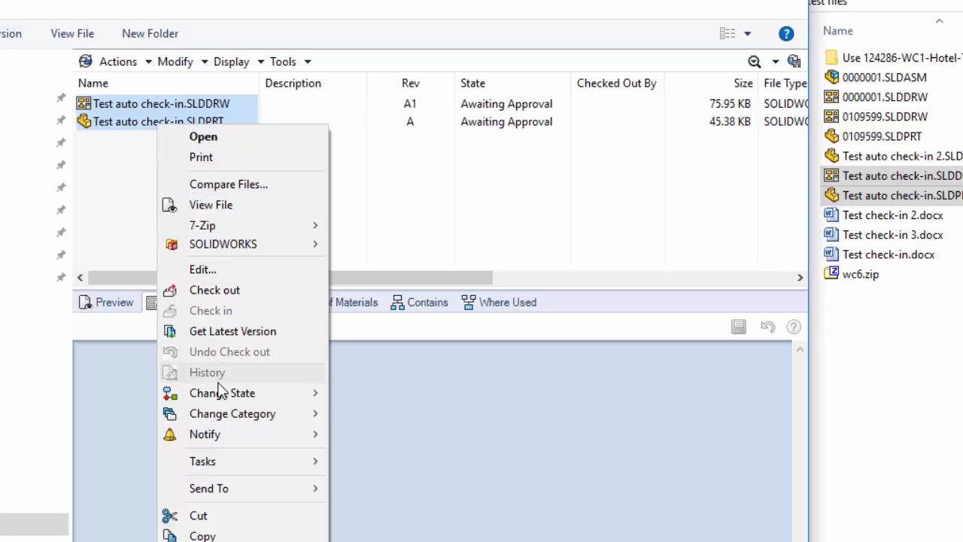
pyautogui.moveTo(222, 392)
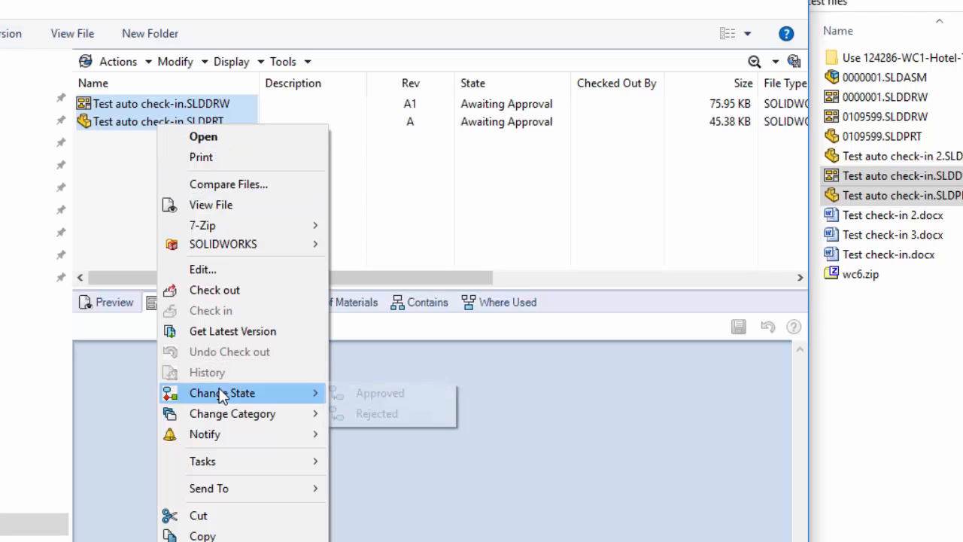
pyautogui.click(380, 392)
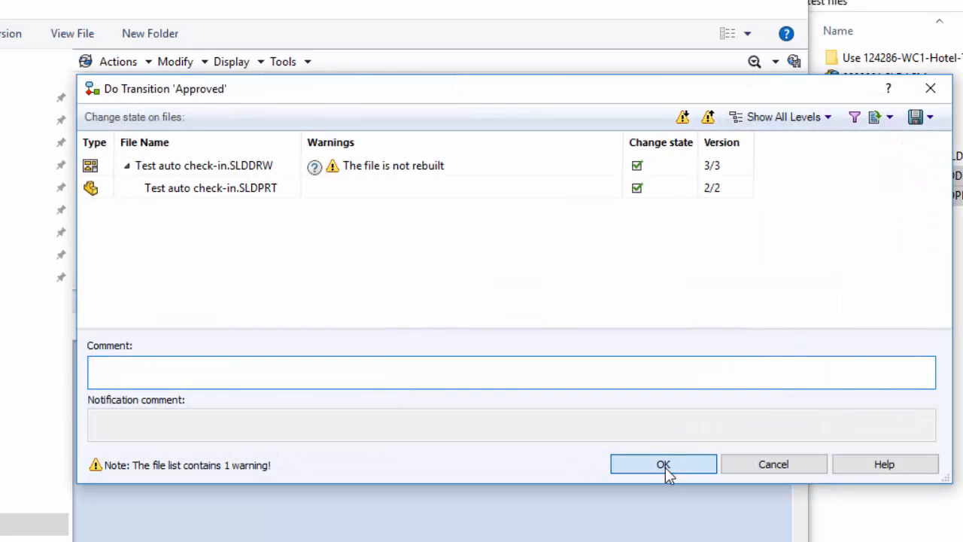
pyautogui.click(664, 465)
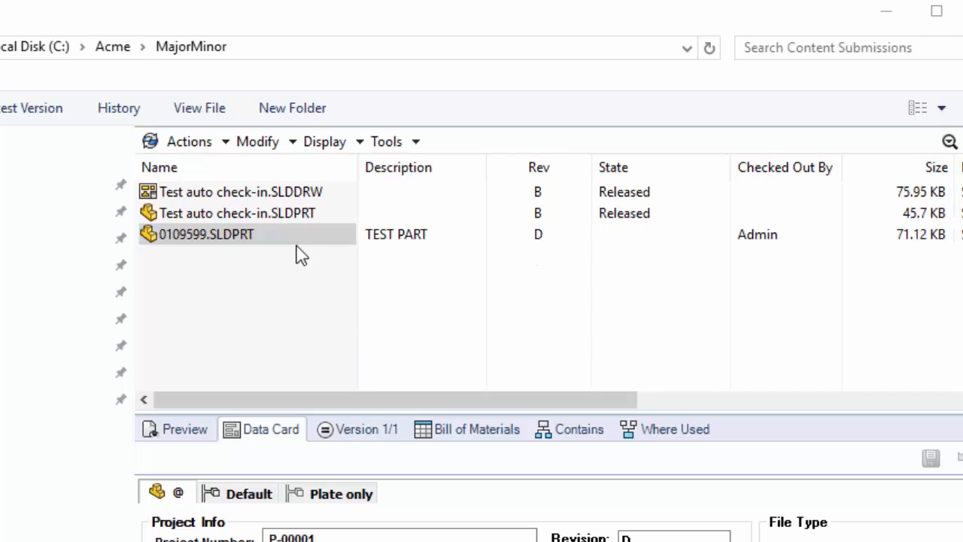
# View the history of the newly added part 0109599.SLDPRT.
pyautogui.click(235, 241)
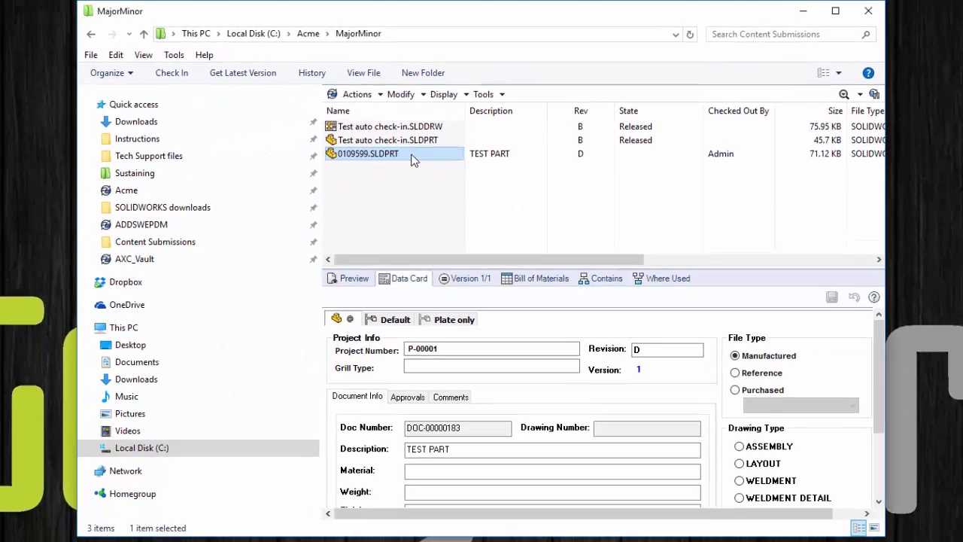
pyautogui.rightClick(412, 159)
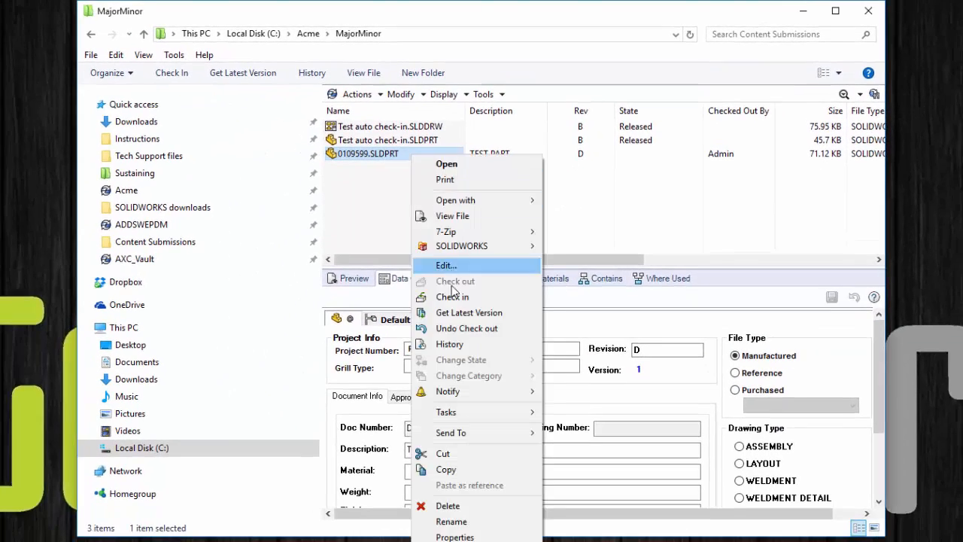
pyautogui.click(449, 346)
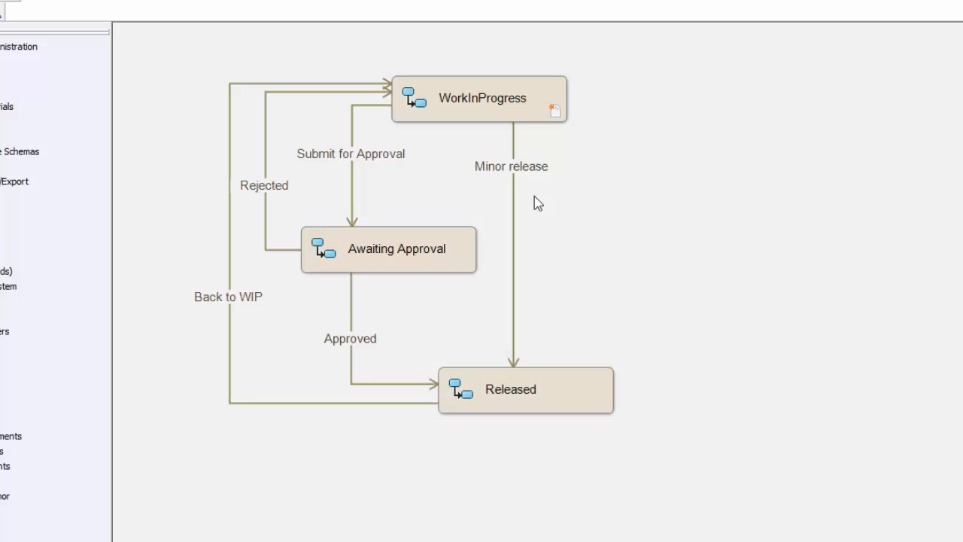
# Add a transition named "Import with no revision" from WorkInProgress to Released in the MajorMinor workflow, and save the workflow.
pyautogui.rightClick(720, 228)
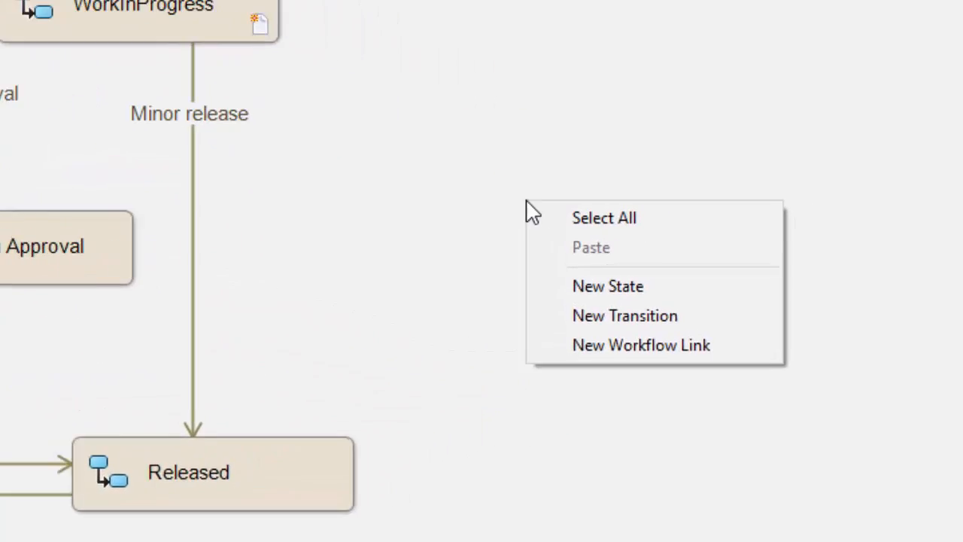
pyautogui.click(770, 292)
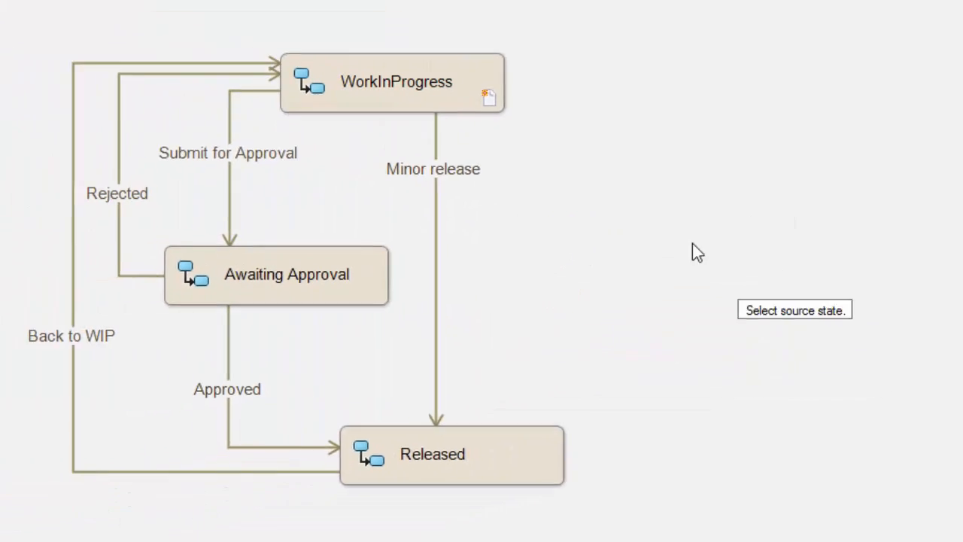
pyautogui.click(506, 98)
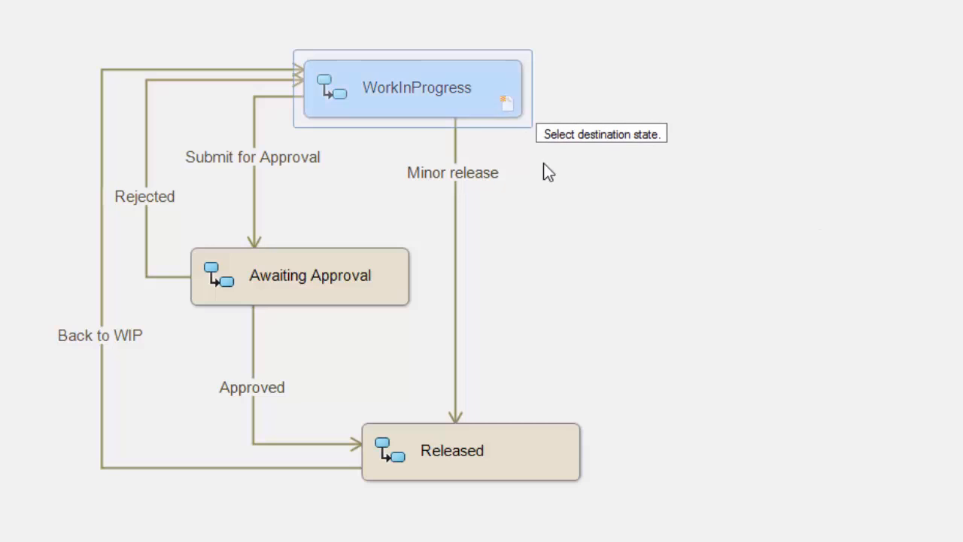
pyautogui.click(548, 444)
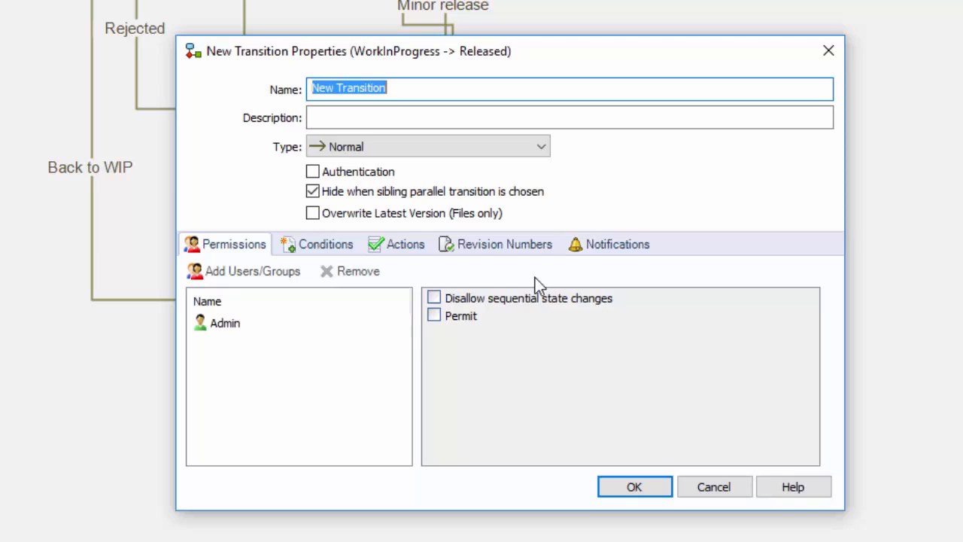
pyautogui.write('Import')
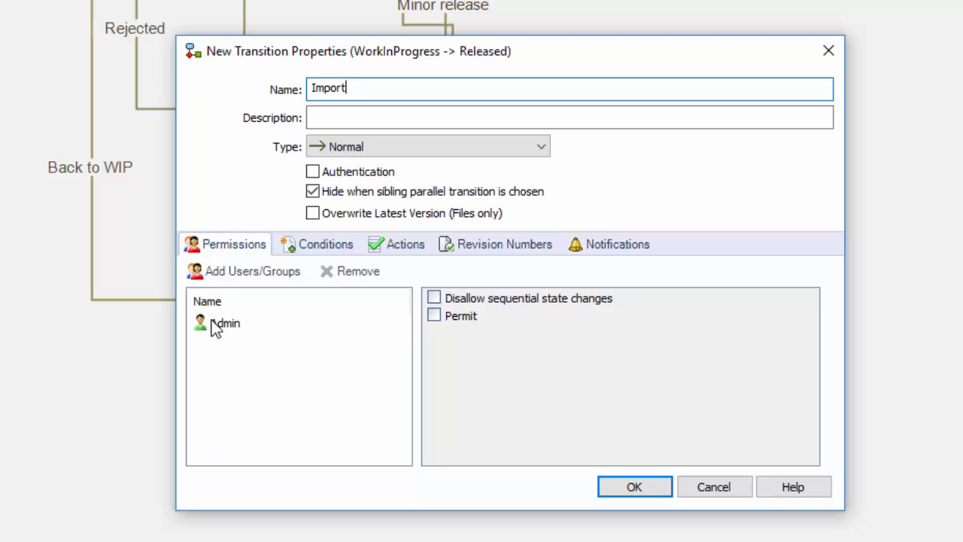
pyautogui.click(360, 89)
pyautogui.write('with no revision')
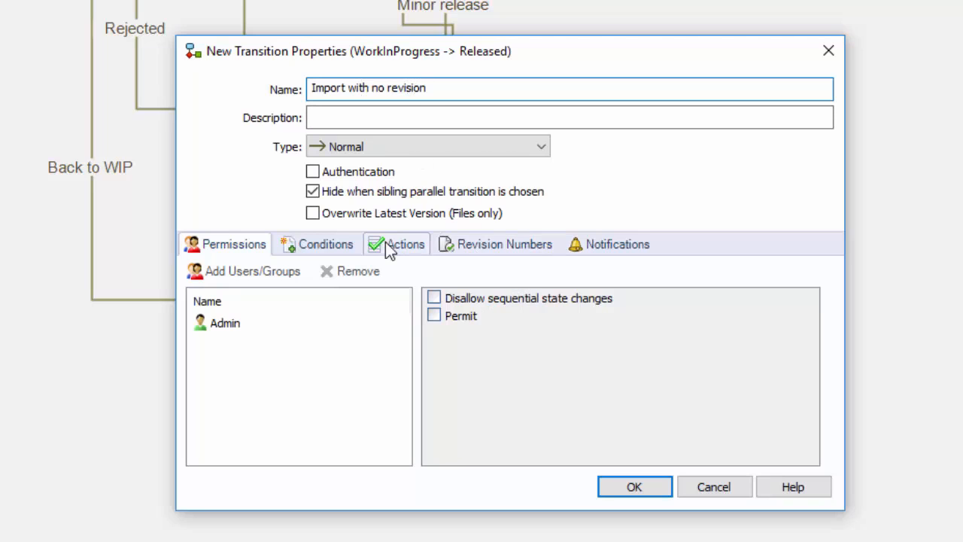
pyautogui.click(634, 487)
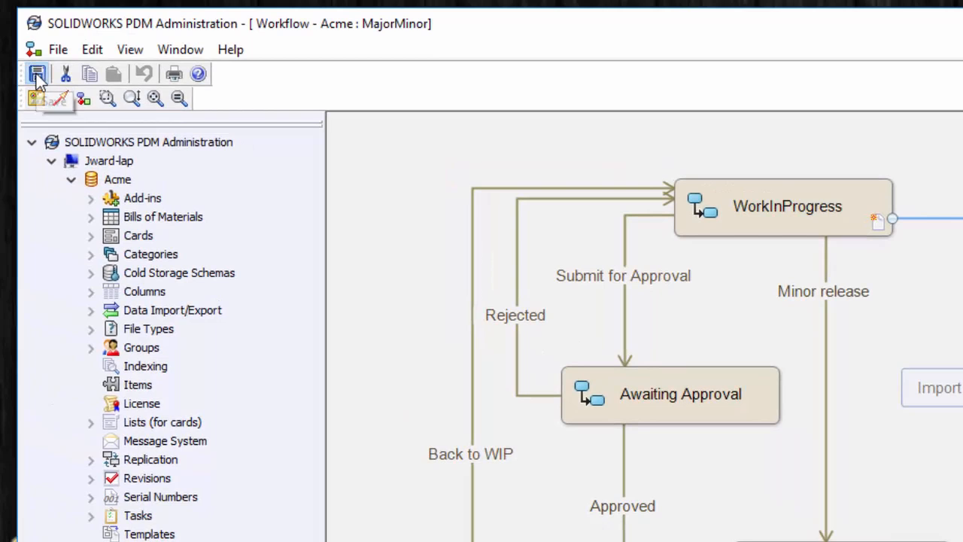
pyautogui.click(38, 80)
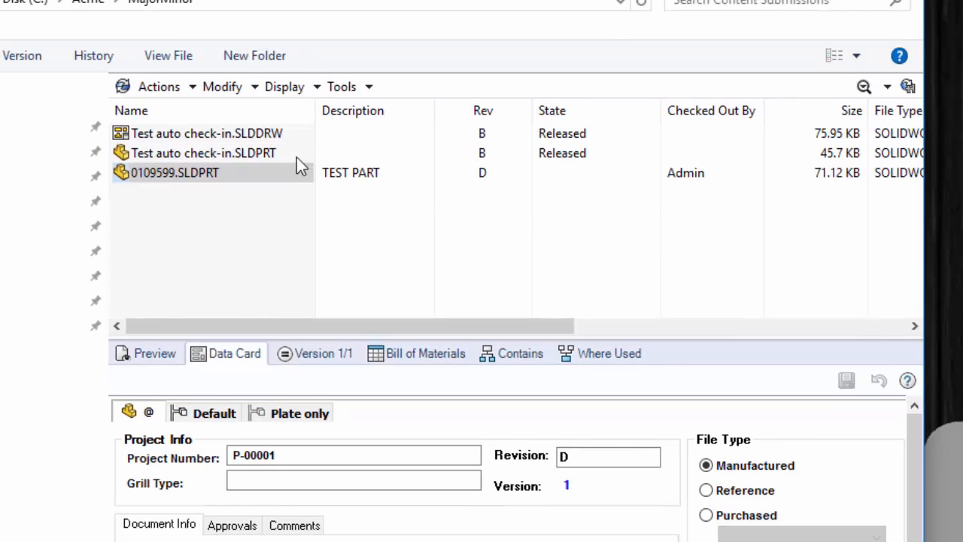
# Check in the part 0109599.SLDPRT to the MajorMinor vault folder.
pyautogui.click(213, 178)
pyautogui.rightClick(197, 178)
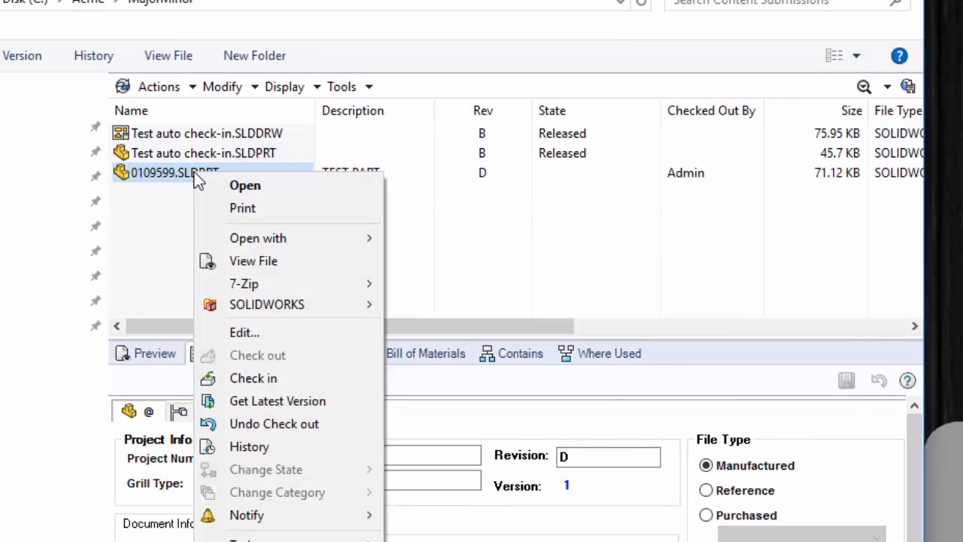
pyautogui.click(252, 387)
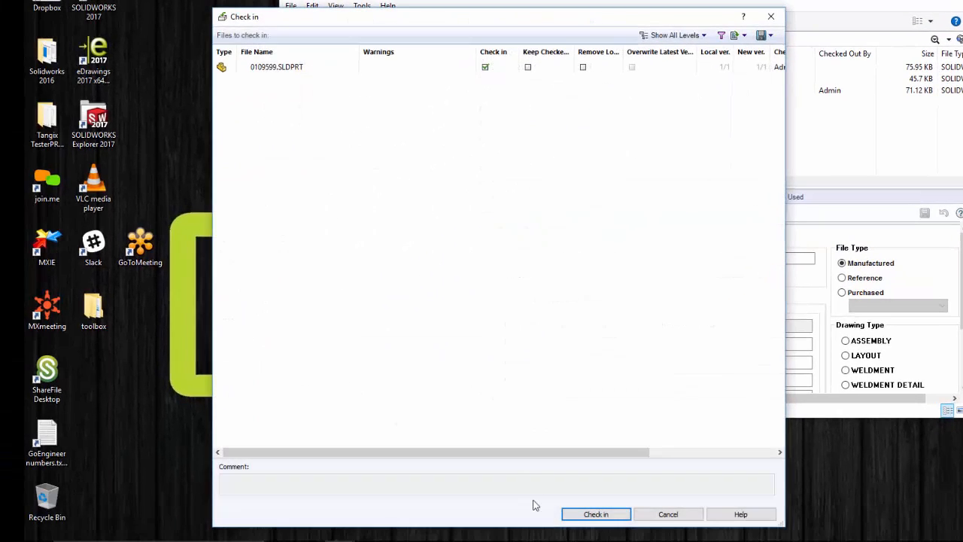
pyautogui.click(594, 515)
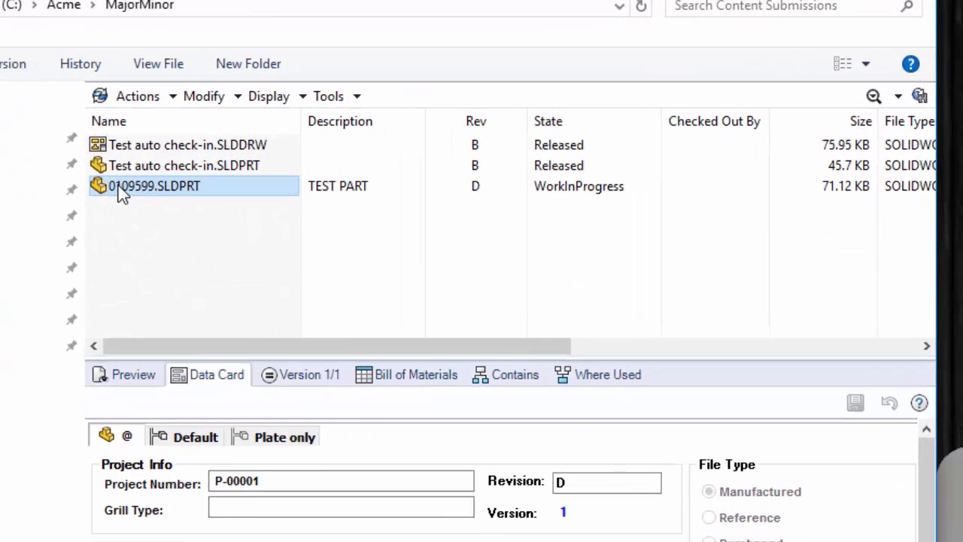
# Change the state of 0109599.SLDPRT to Released through the "Import with no revision" transition.
pyautogui.rightClick(512, 93)
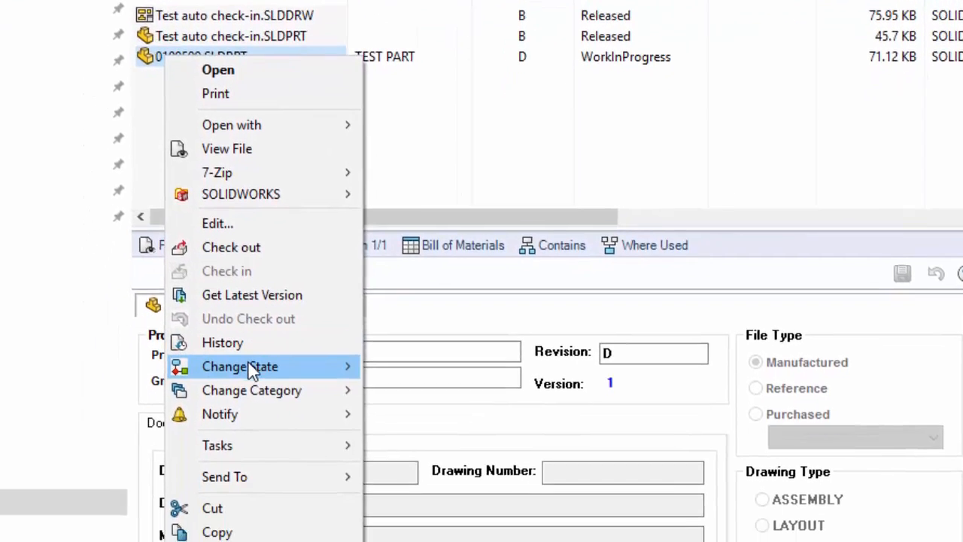
pyautogui.moveTo(251, 369)
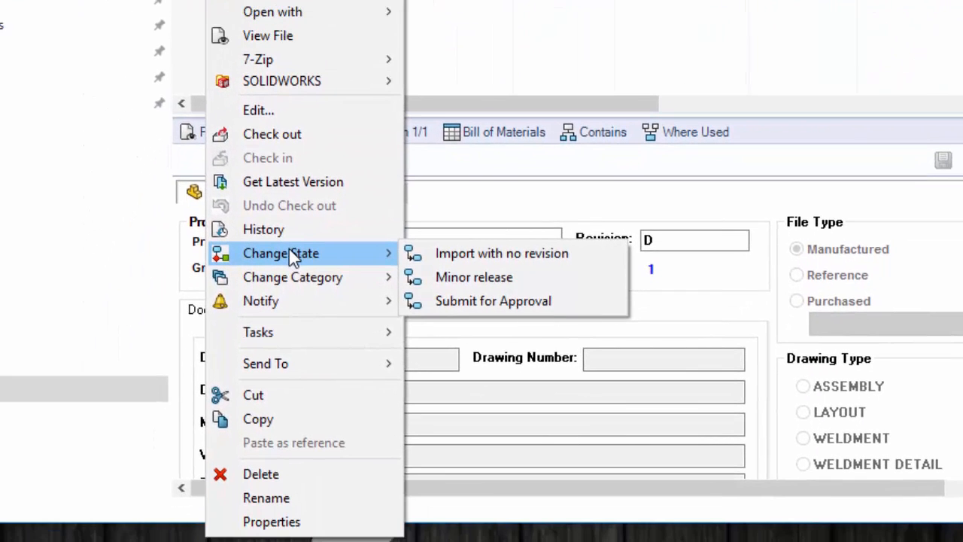
pyautogui.click(438, 255)
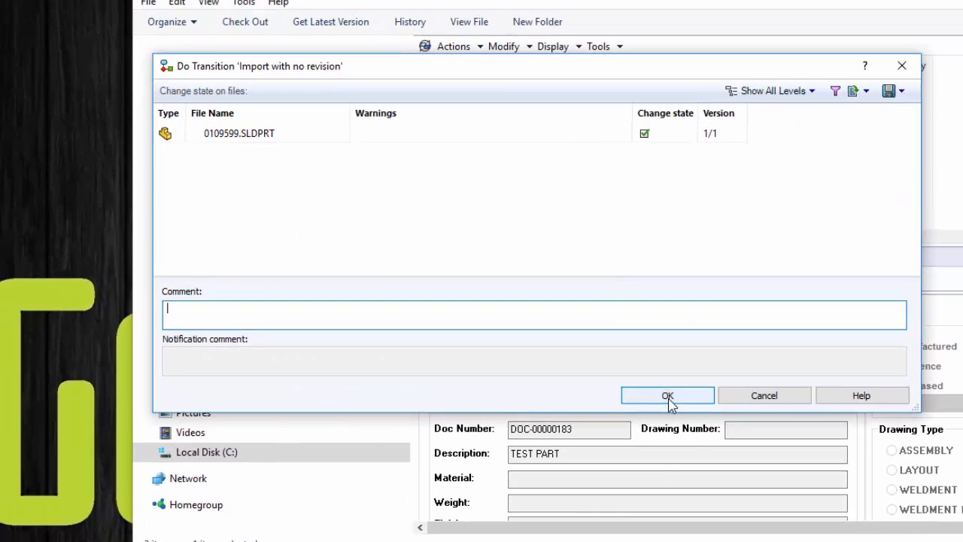
pyautogui.click(668, 396)
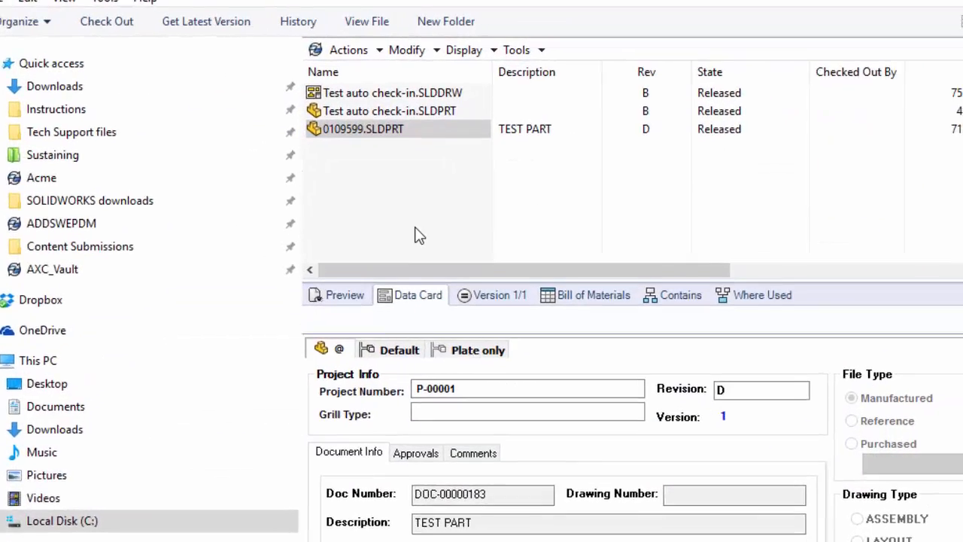
# View the history of the released part 0109599.SLDPRT.
pyautogui.click(210, 155)
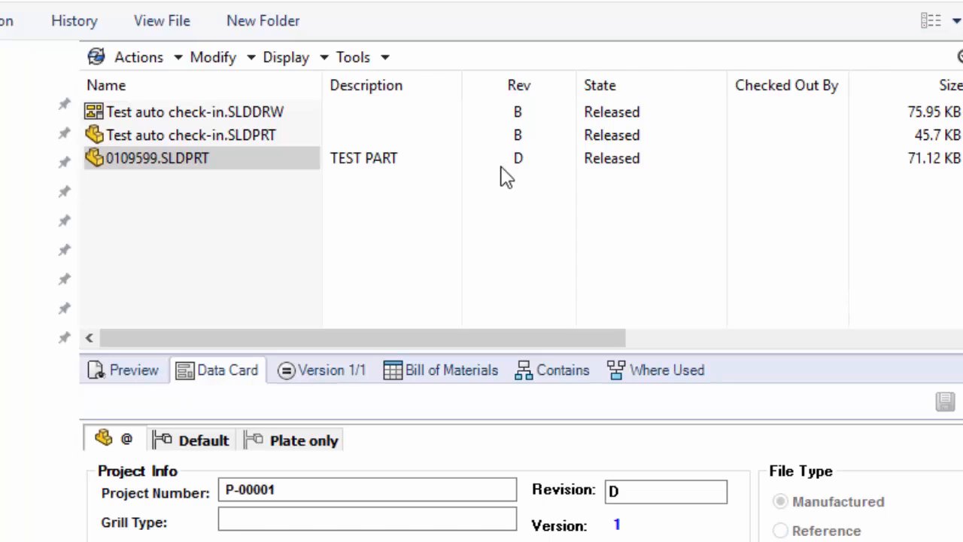
pyautogui.click(255, 160)
pyautogui.rightClick(172, 162)
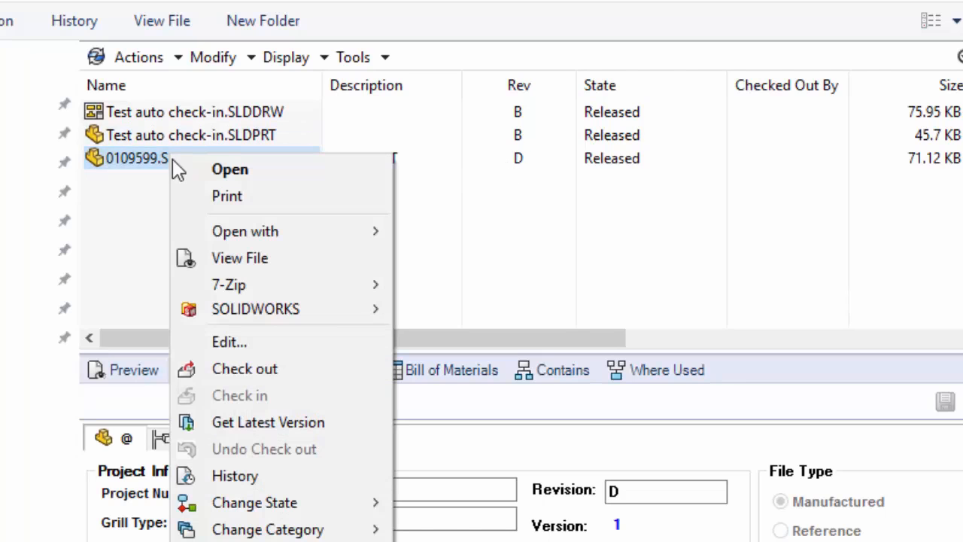
pyautogui.click(243, 479)
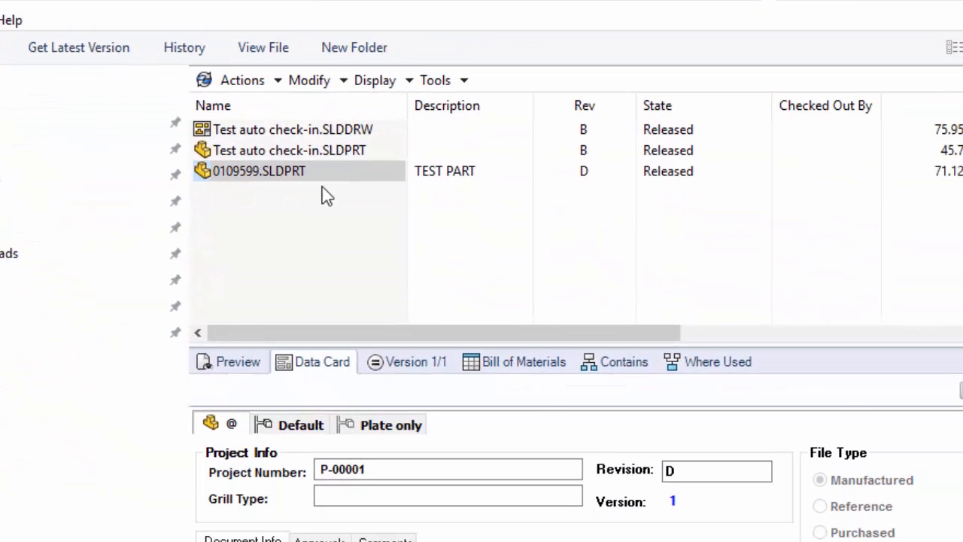
# Start Set Revision on 0109599.SLDPRT, enable Update Variable, and set the new revision to the card variable value D.
pyautogui.click(301, 174)
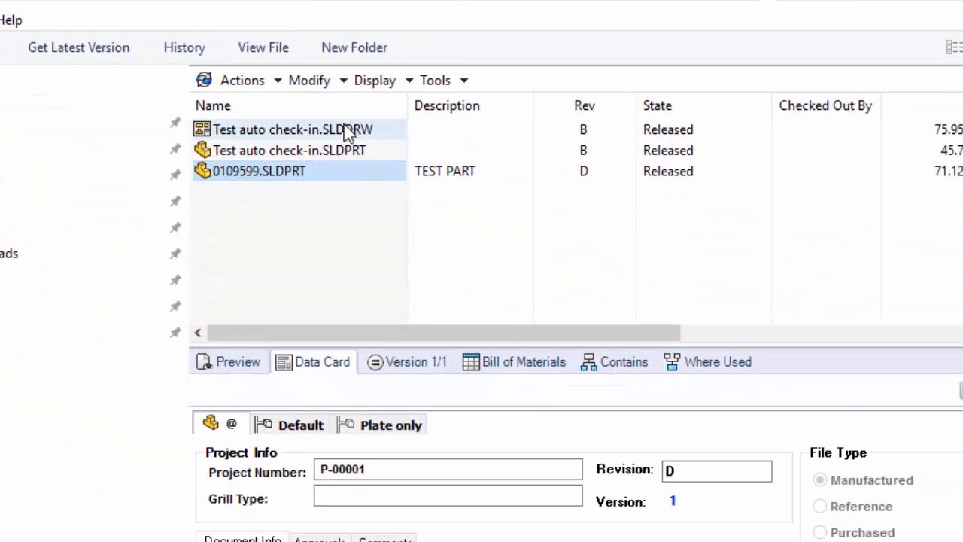
pyautogui.click(342, 81)
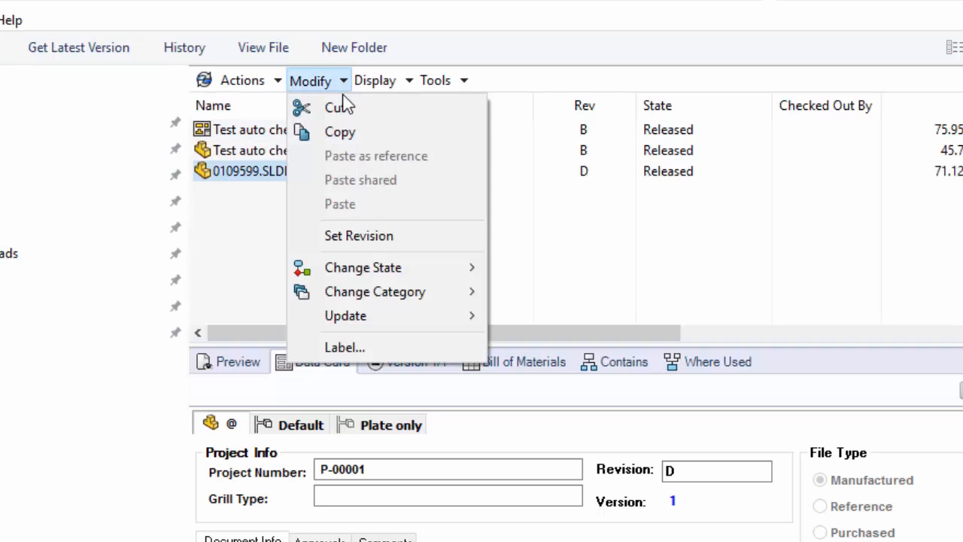
pyautogui.click(361, 238)
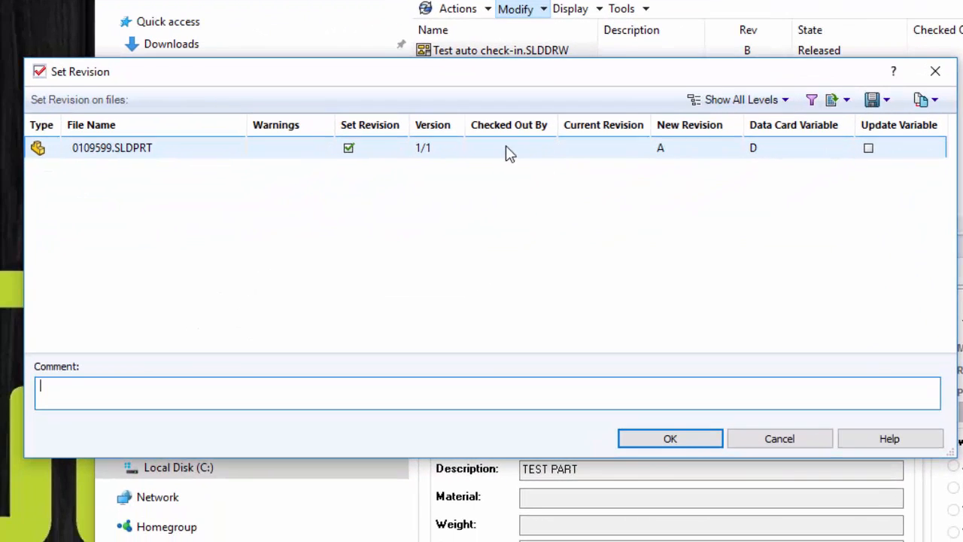
pyautogui.click(299, 245)
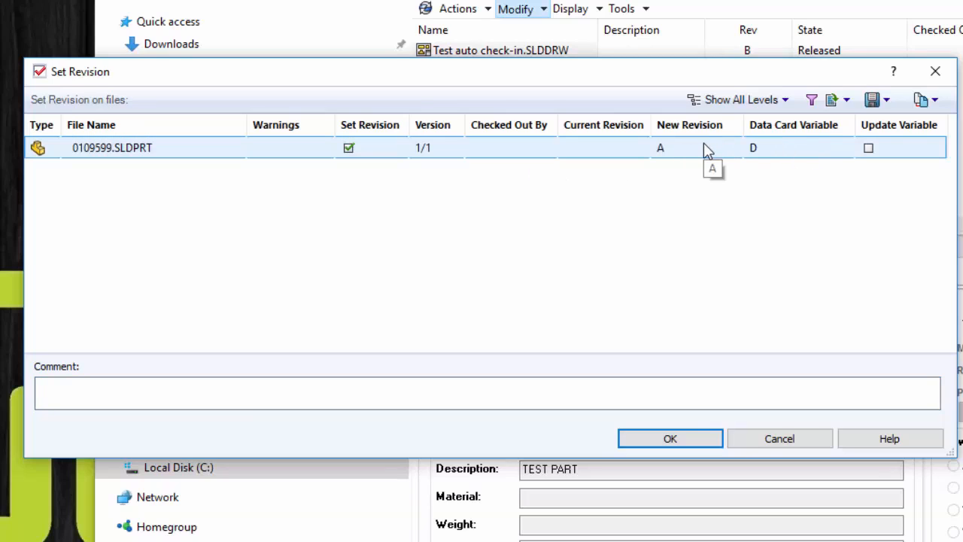
pyautogui.click(869, 149)
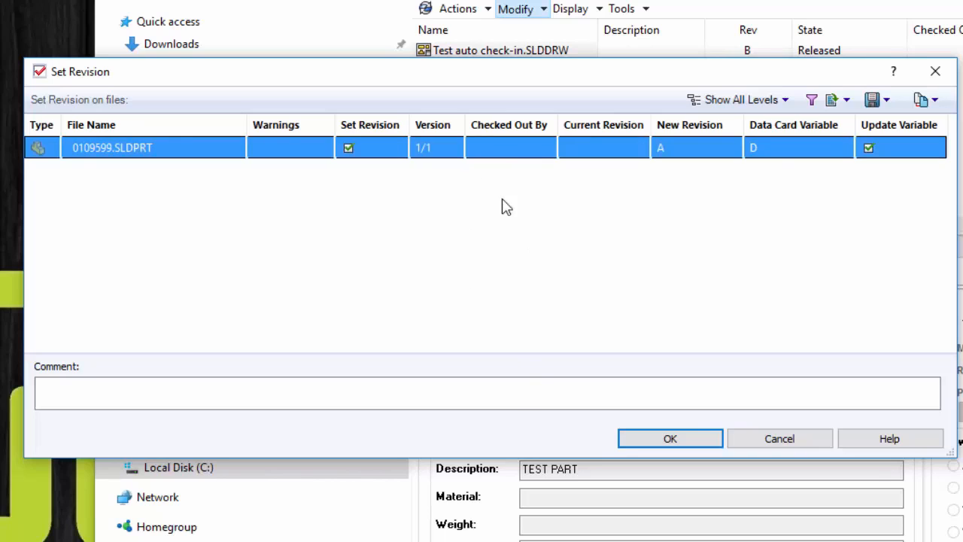
pyautogui.rightClick(518, 153)
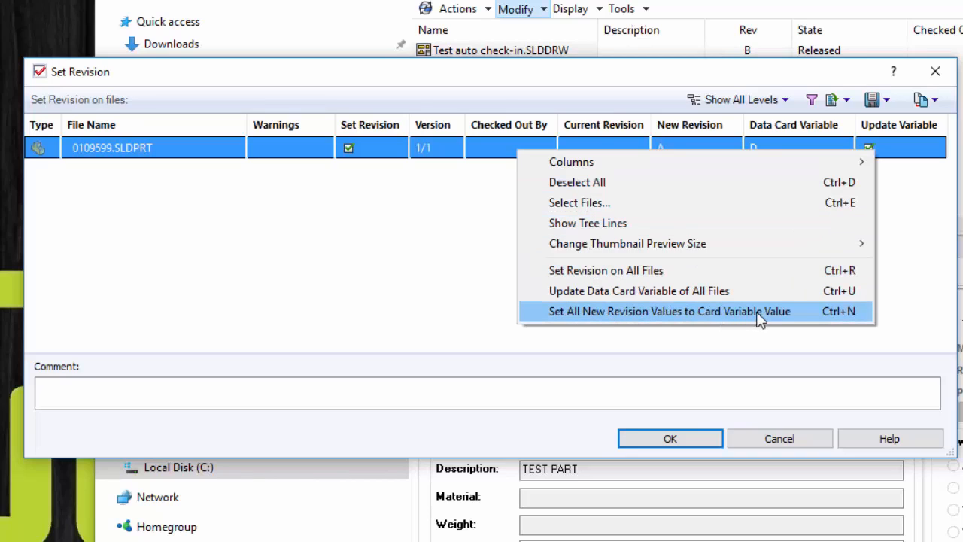
pyautogui.click(790, 312)
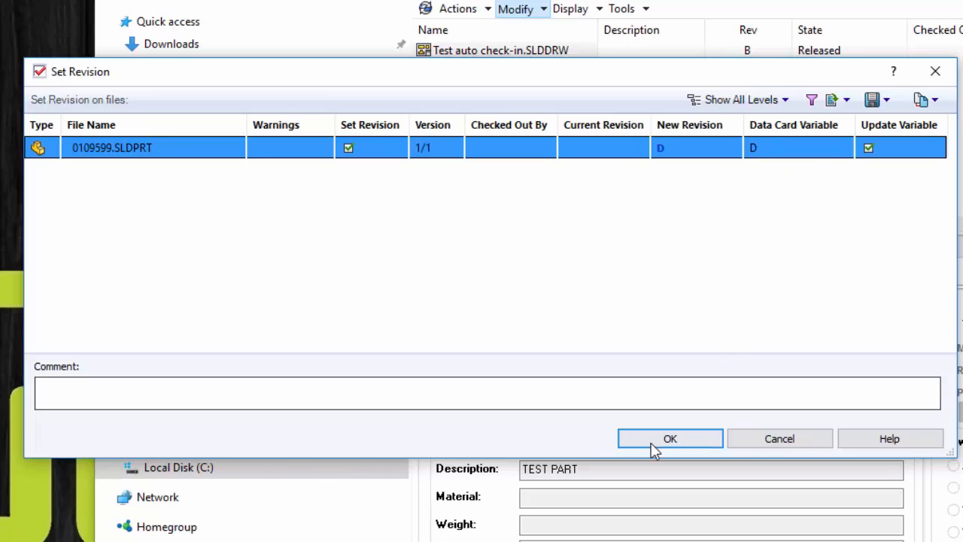
# Add the comment "Initial import to PDM" and apply the revision to the part.
pyautogui.click(198, 383)
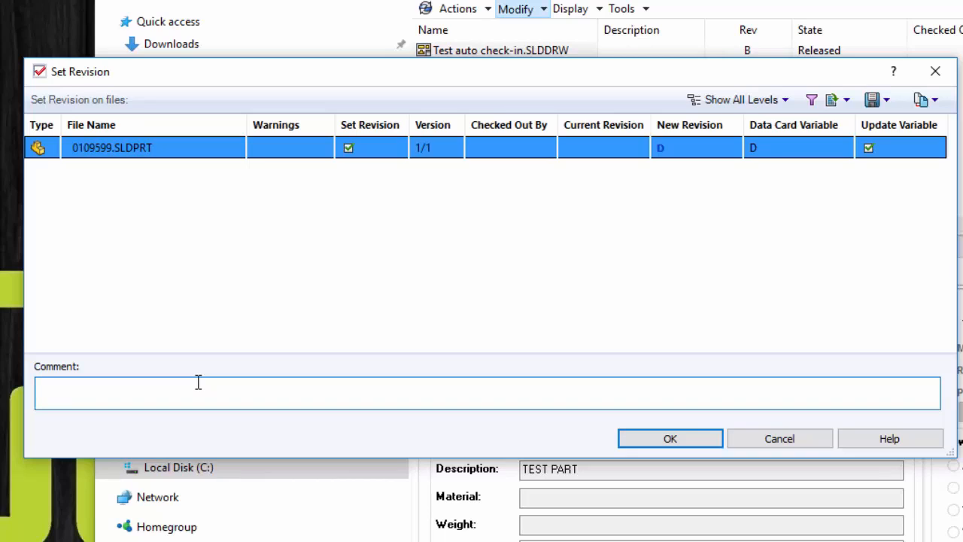
pyautogui.write('Initial import to PDM')
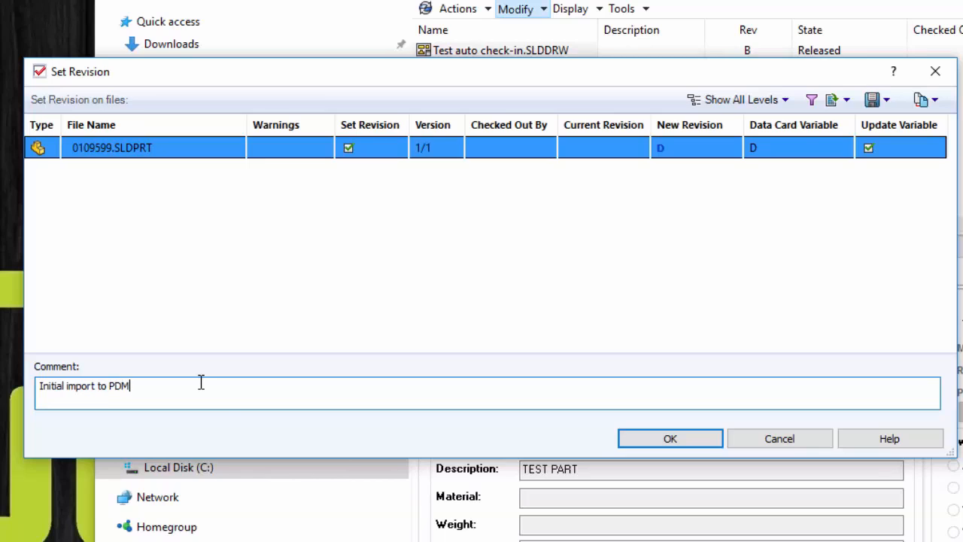
pyautogui.click(670, 441)
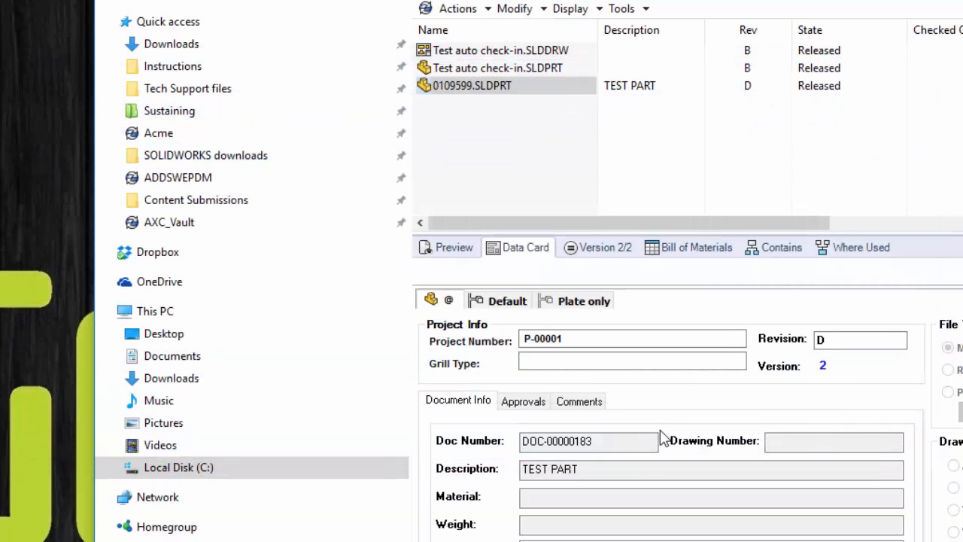
# Examine the event history of 0109599.SLDPRT for the newly set revision.
pyautogui.rightClick(478, 87)
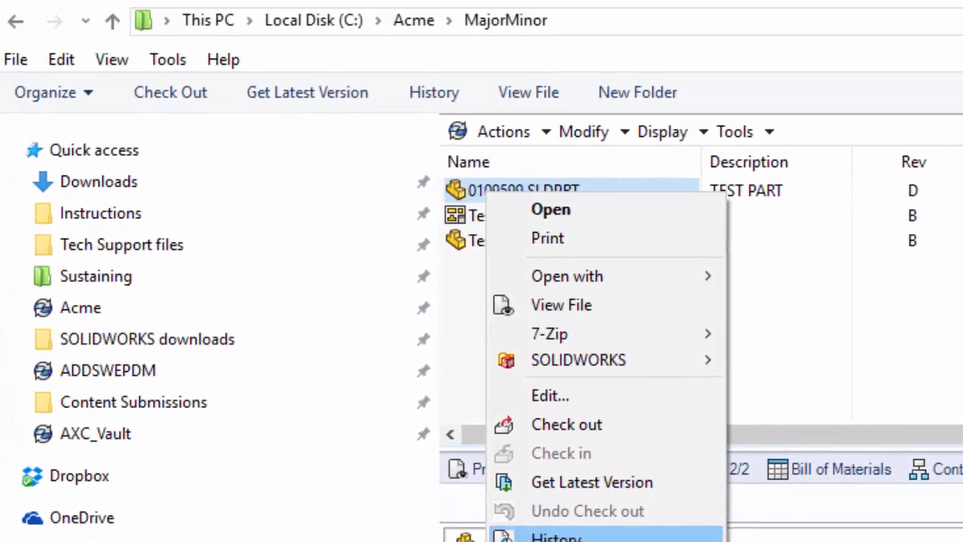
pyautogui.click(556, 372)
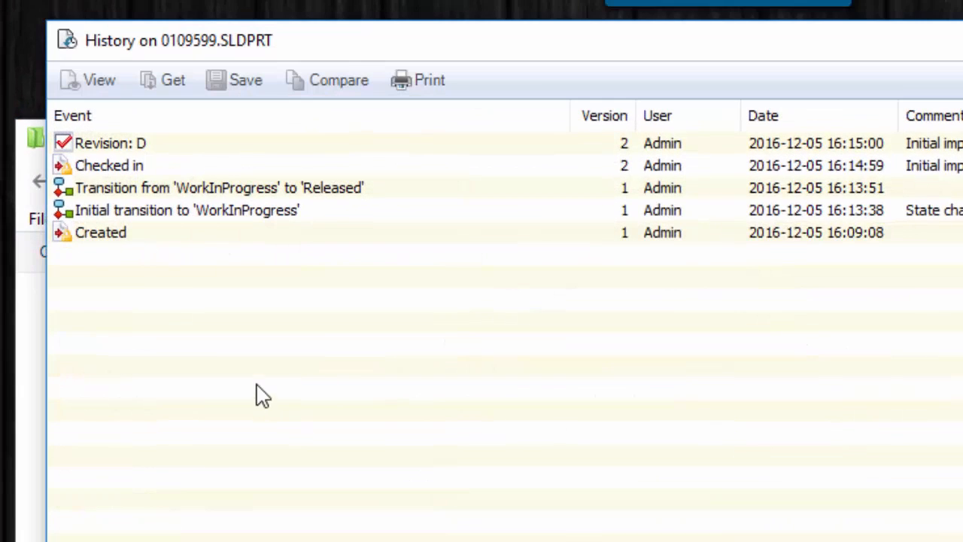